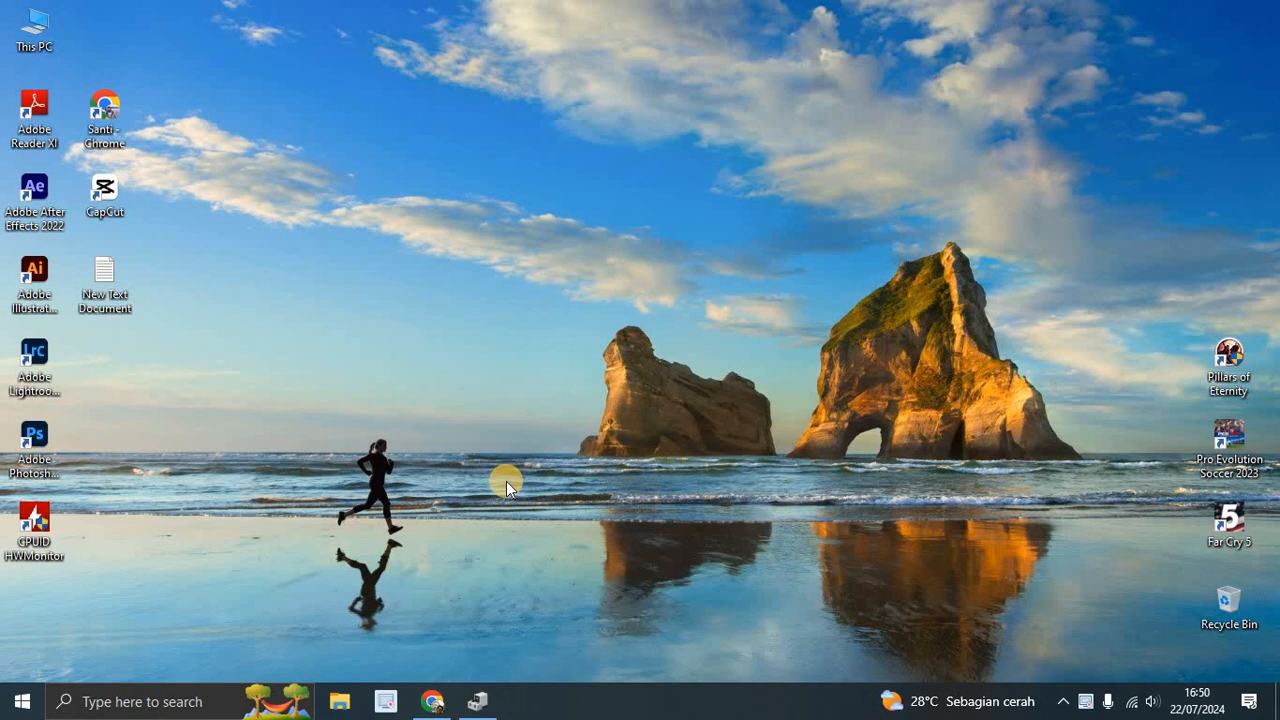
right_click(554, 347)
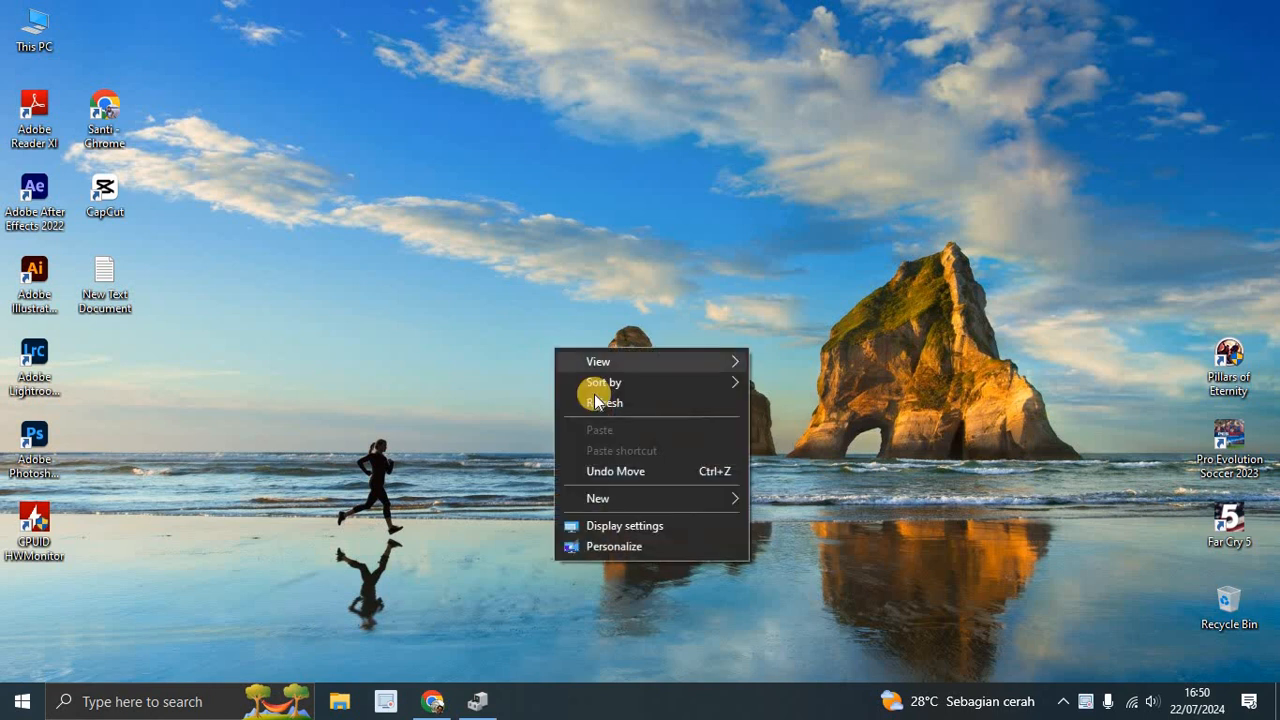
right_click(435, 229)
click(488, 284)
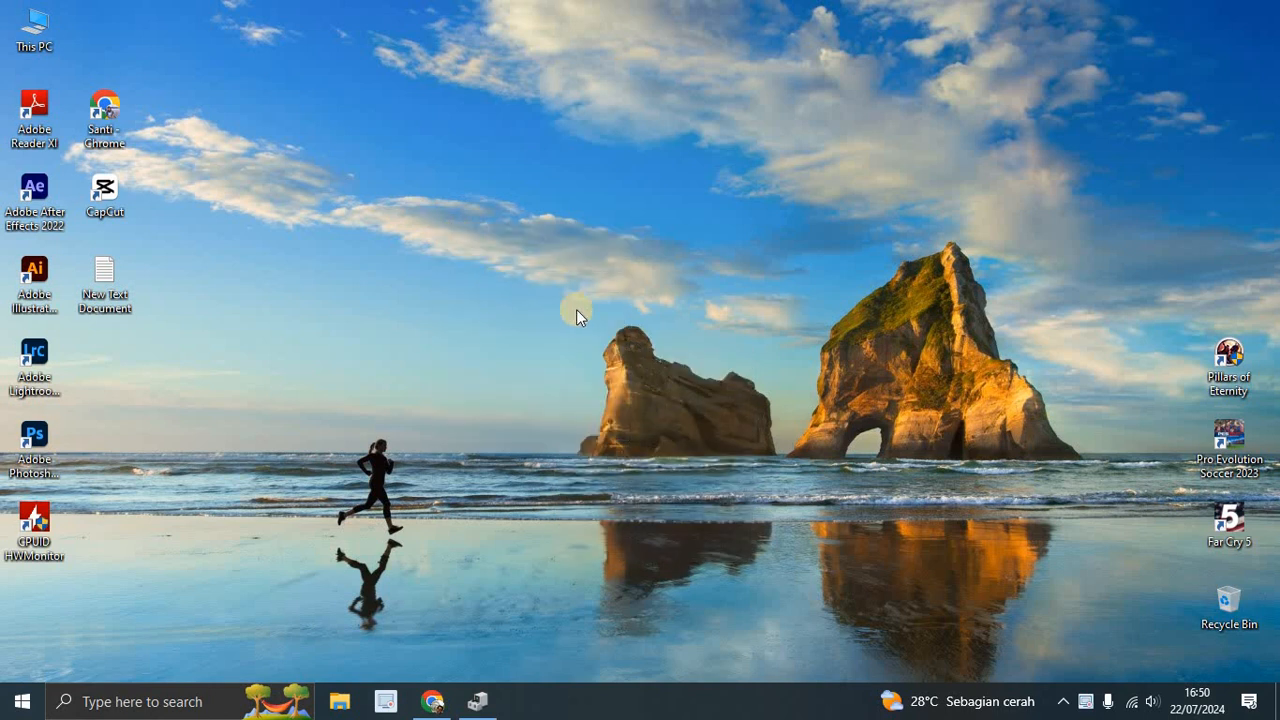
Step: Create a system restore point with the description "Default" and close System Properties
click(100, 703)
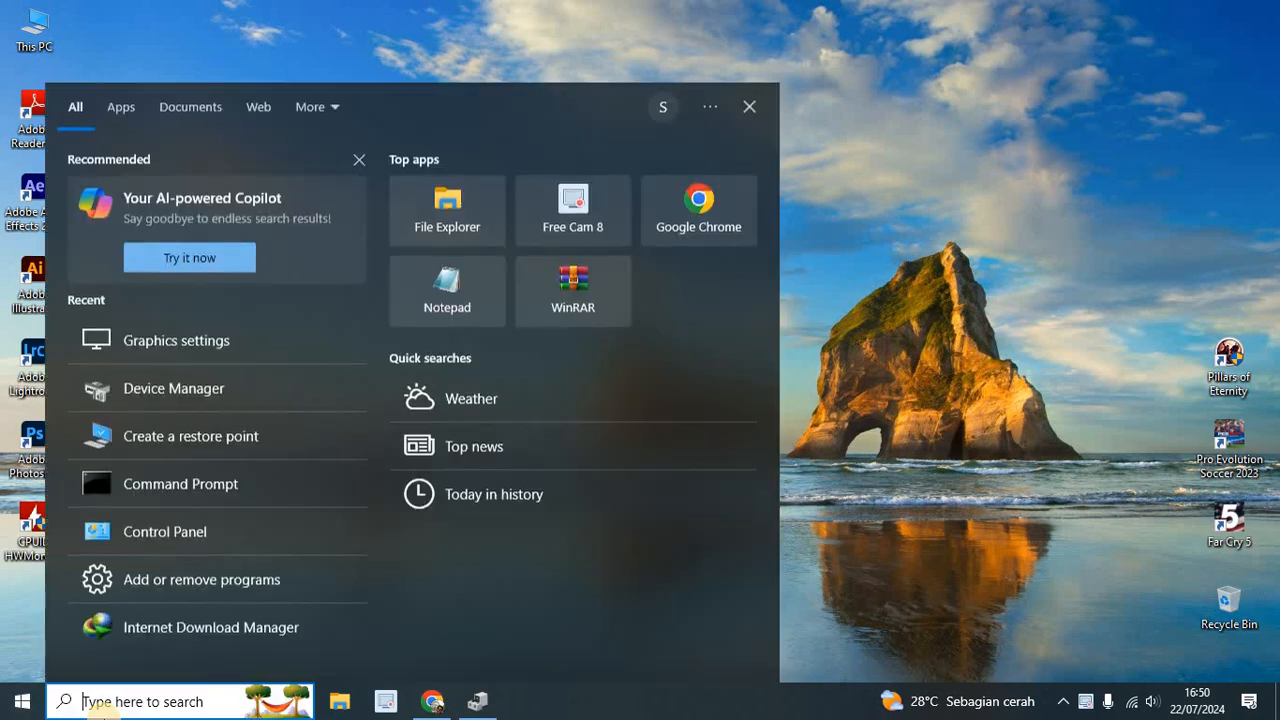
click(229, 440)
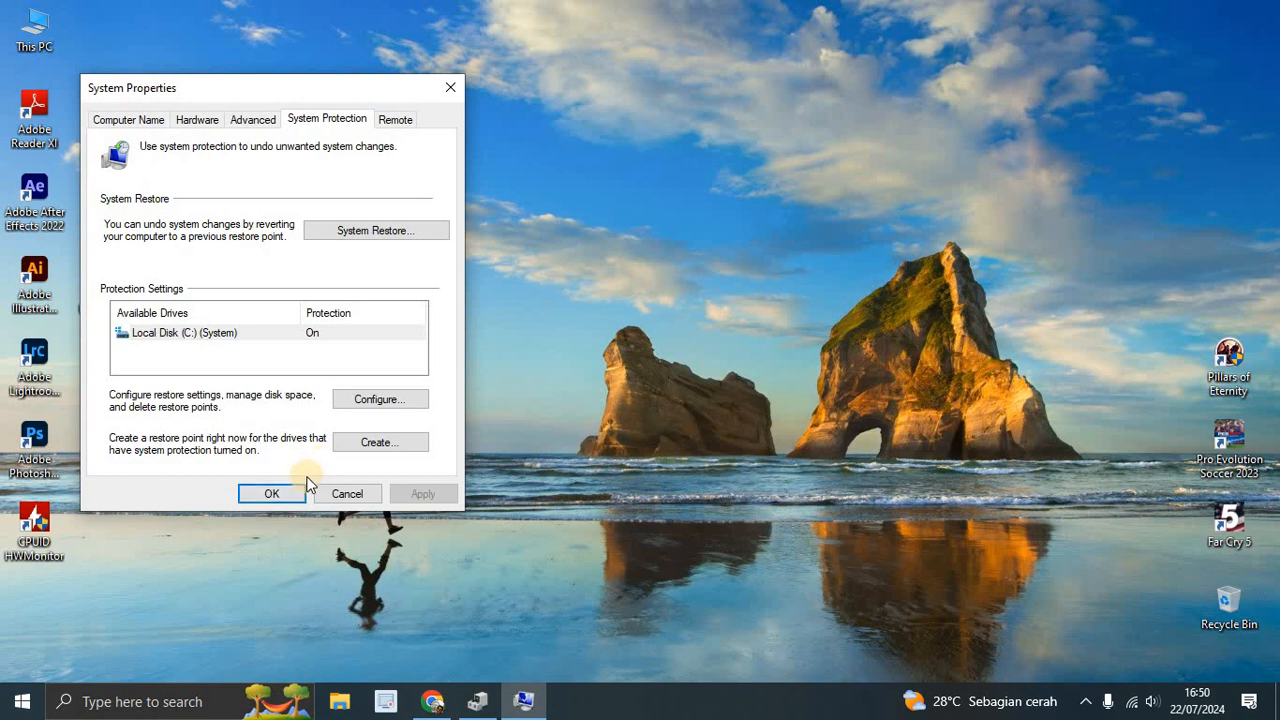
click(388, 448)
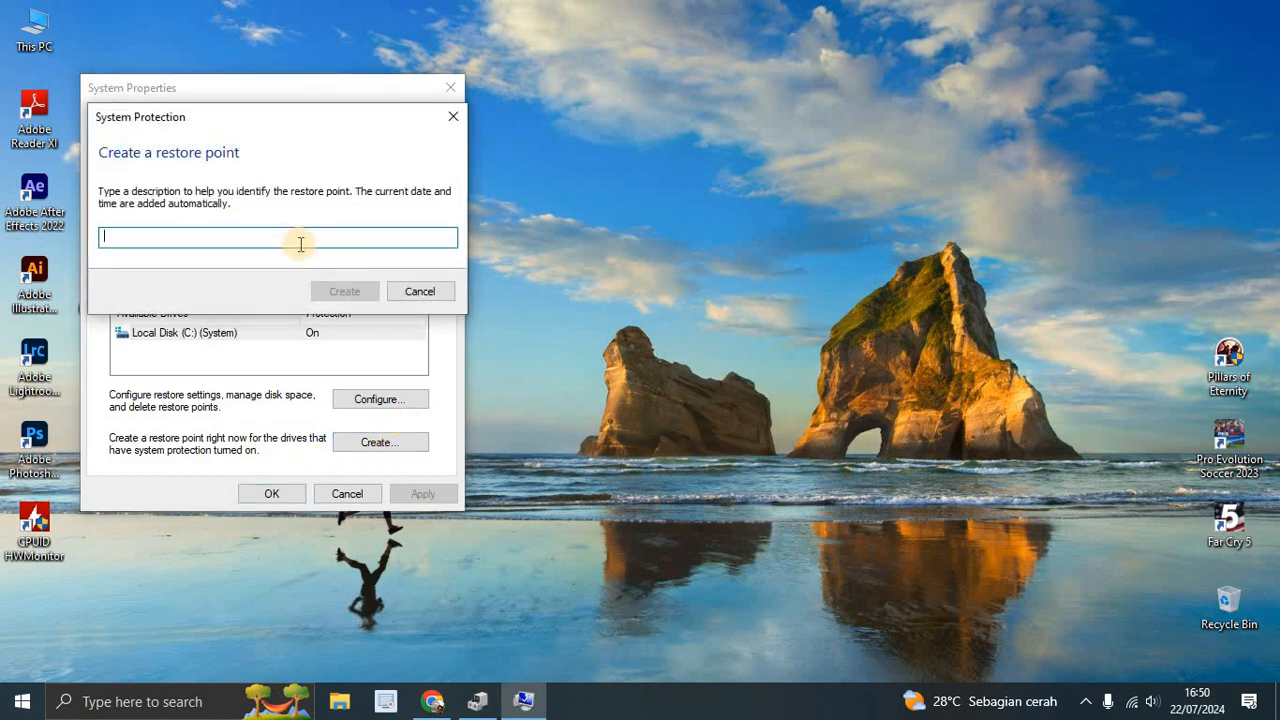
text(Default)
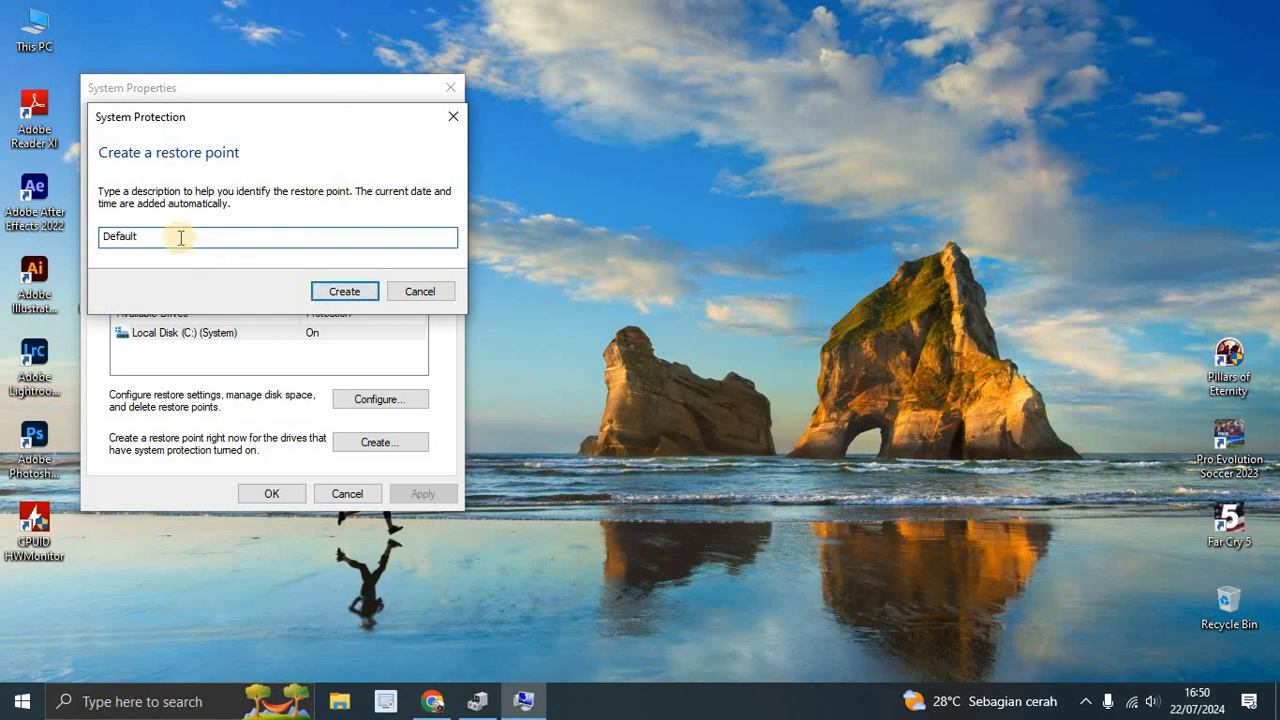
double_click(125, 241)
click(206, 238)
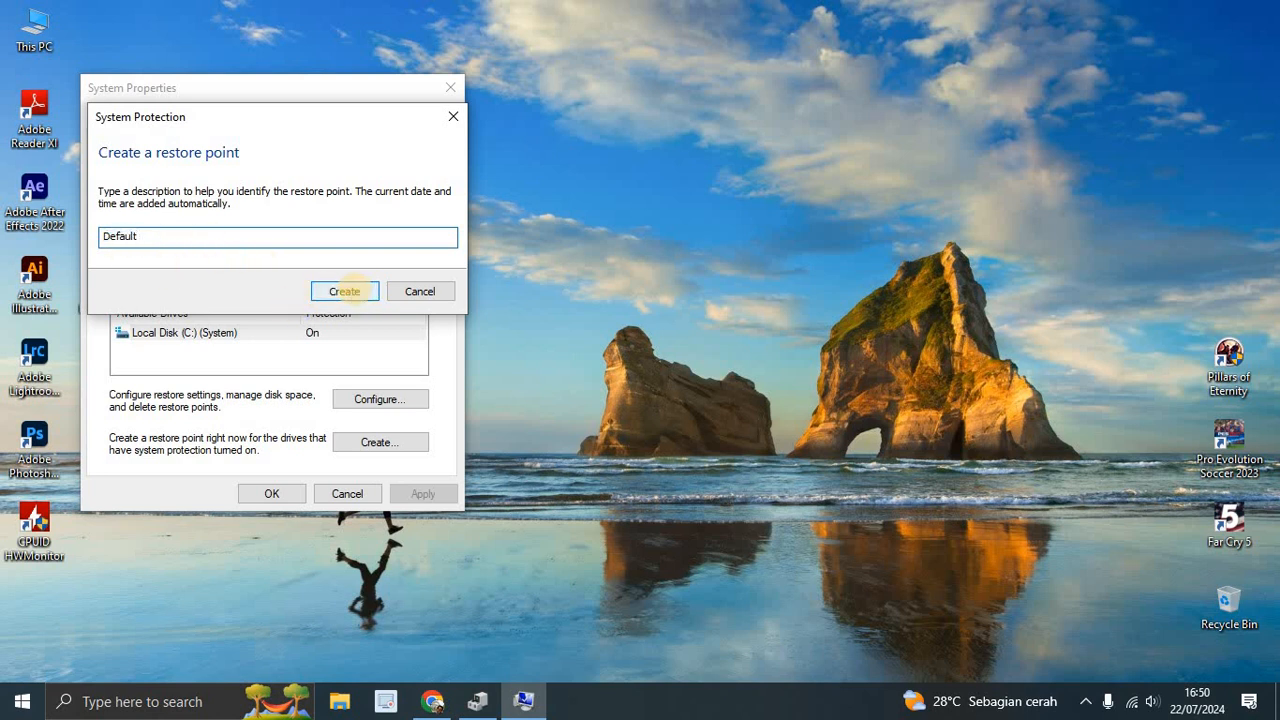
click(341, 291)
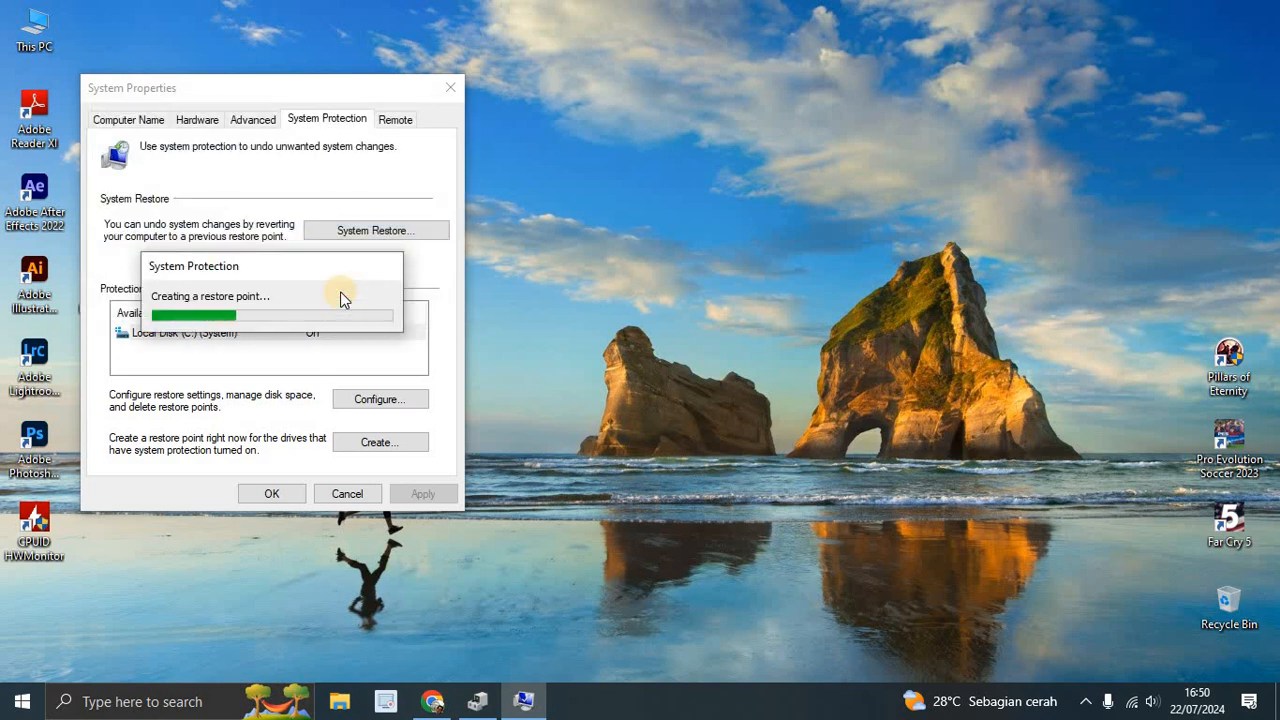
click(612, 251)
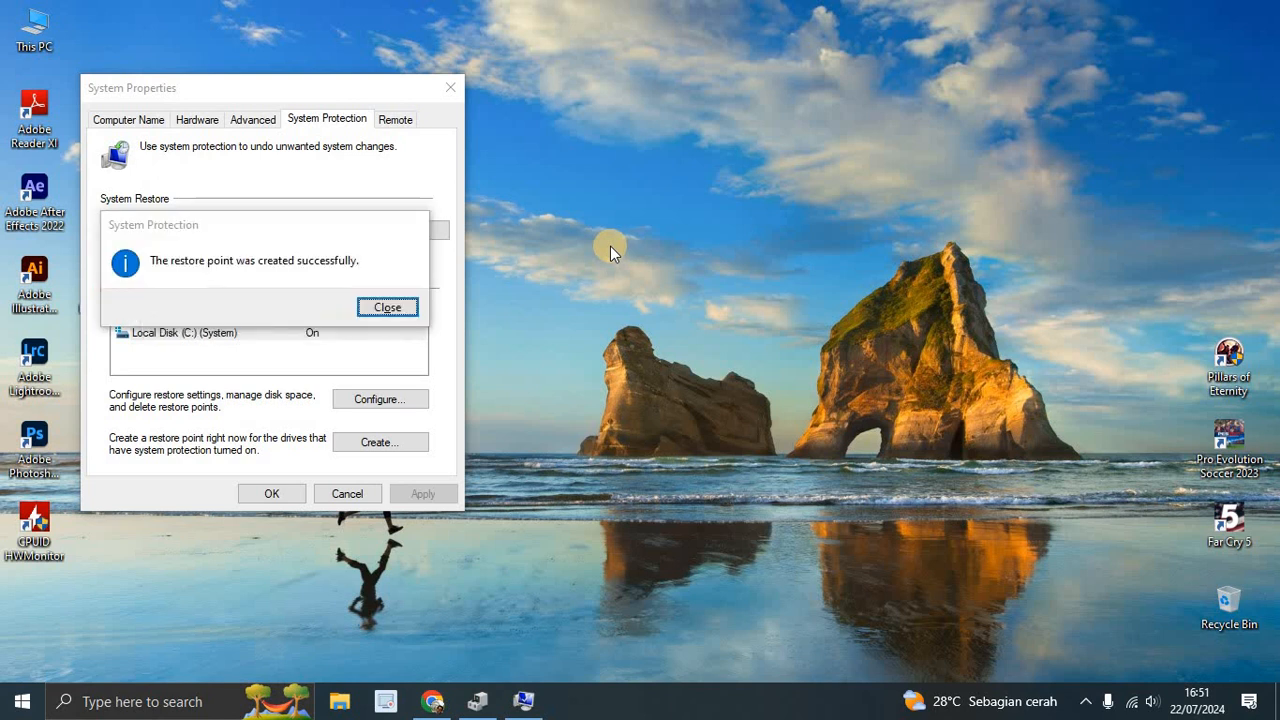
click(383, 306)
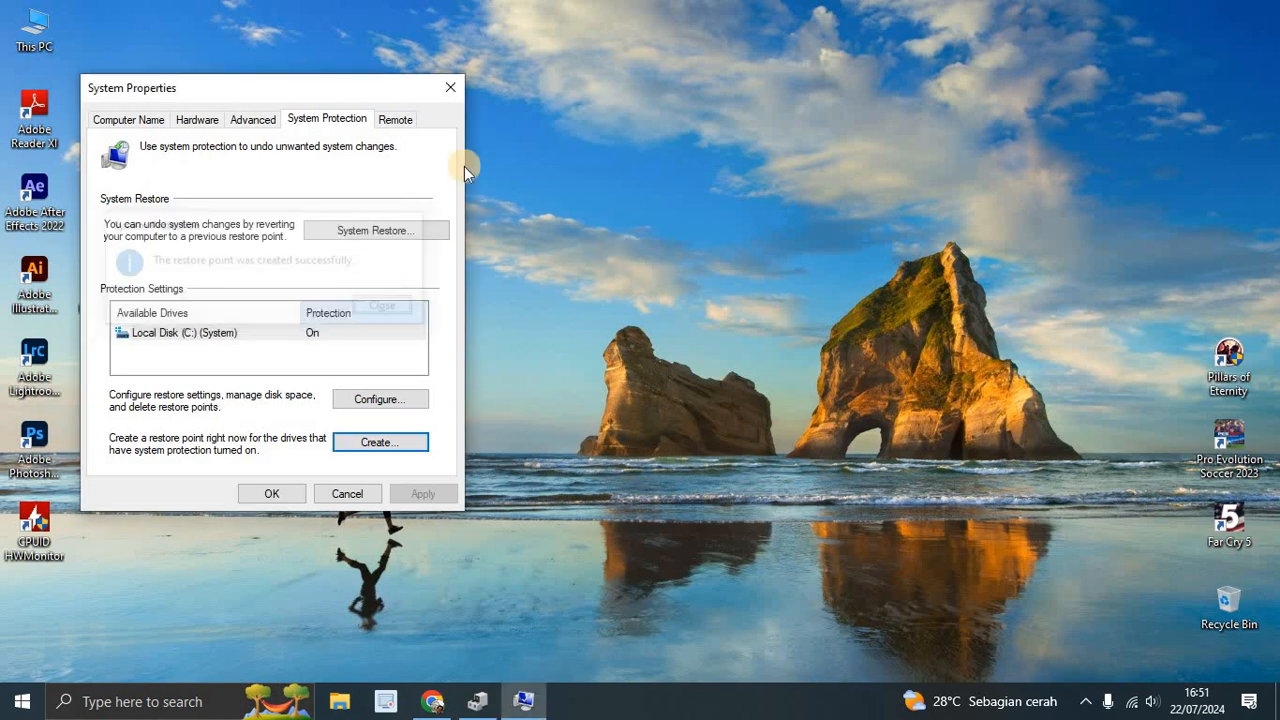
click(451, 90)
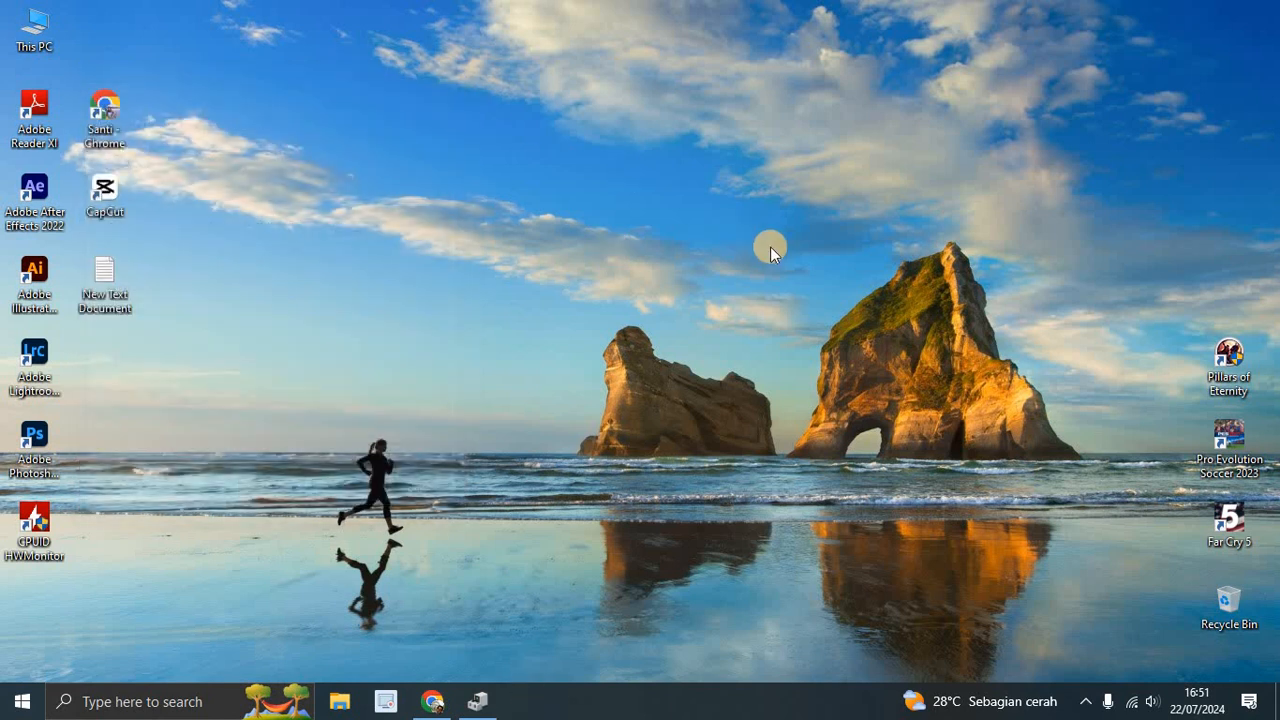
Step: Switch to Device Manager, collapse the Display adapters category and select System devices
click(478, 701)
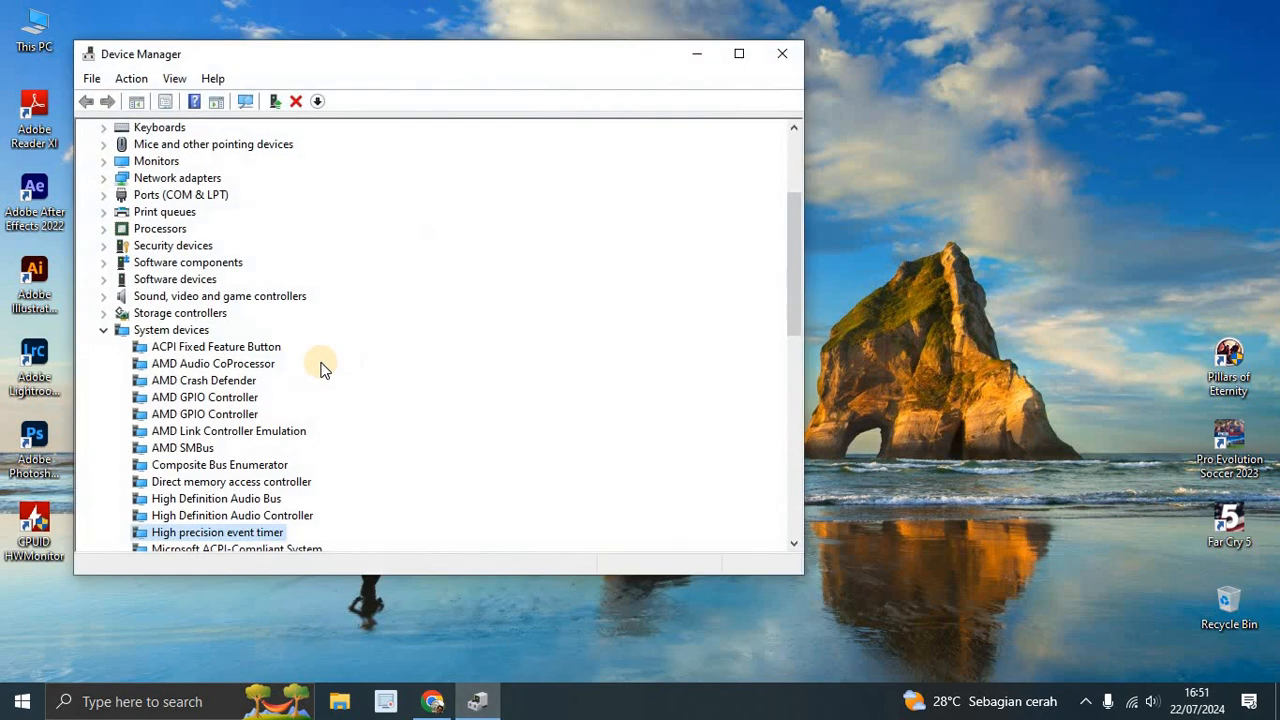
scroll(205, 238, up, 4)
click(103, 161)
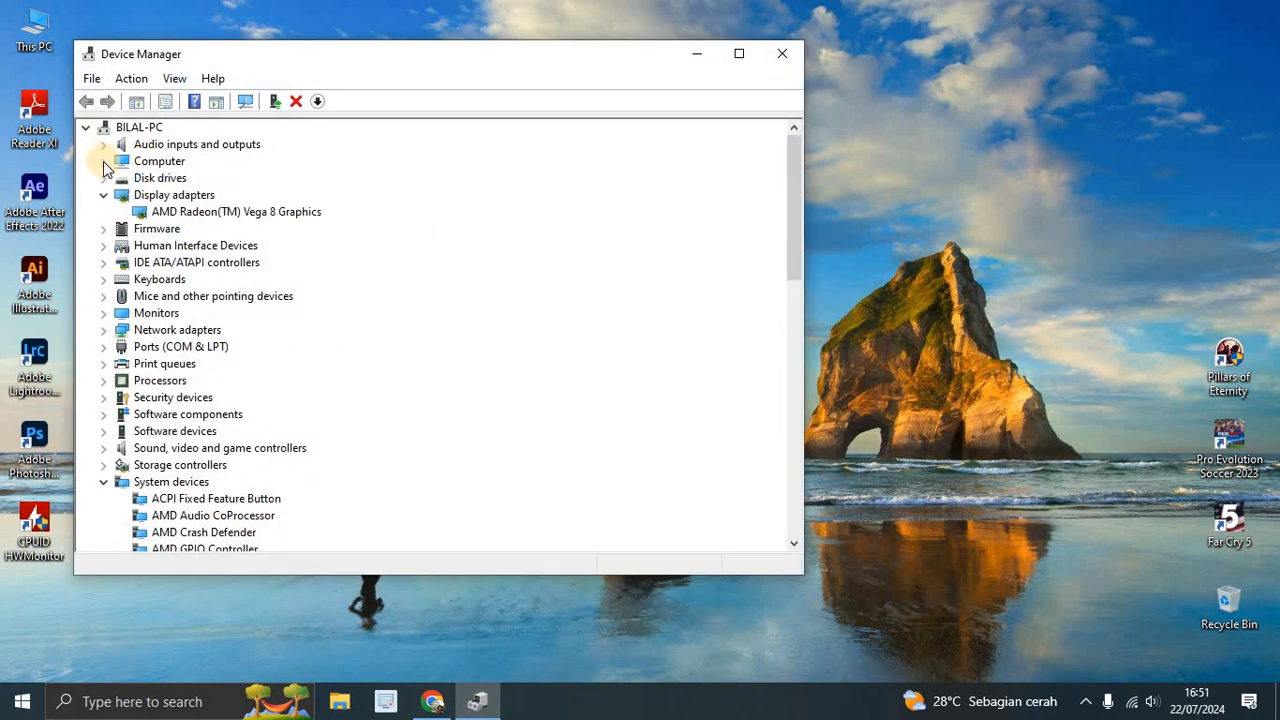
click(104, 196)
scroll(357, 314, down, 3)
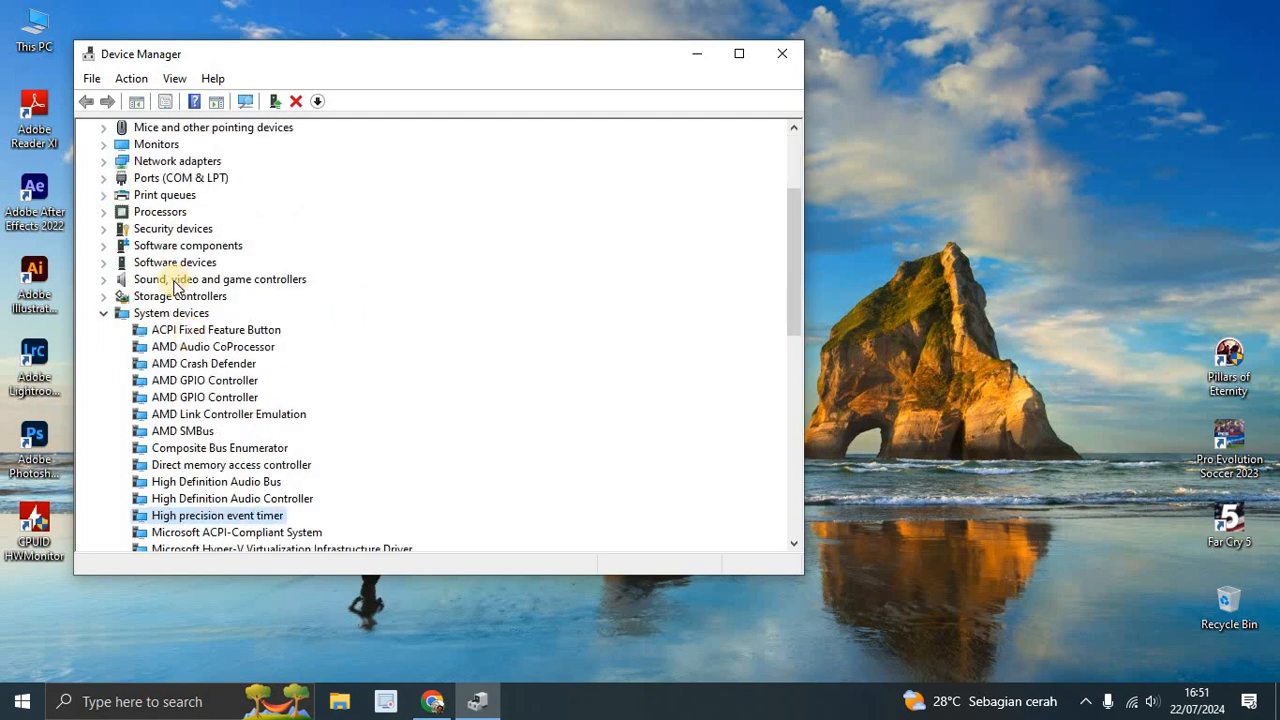
click(195, 316)
scroll(195, 322, up, 3)
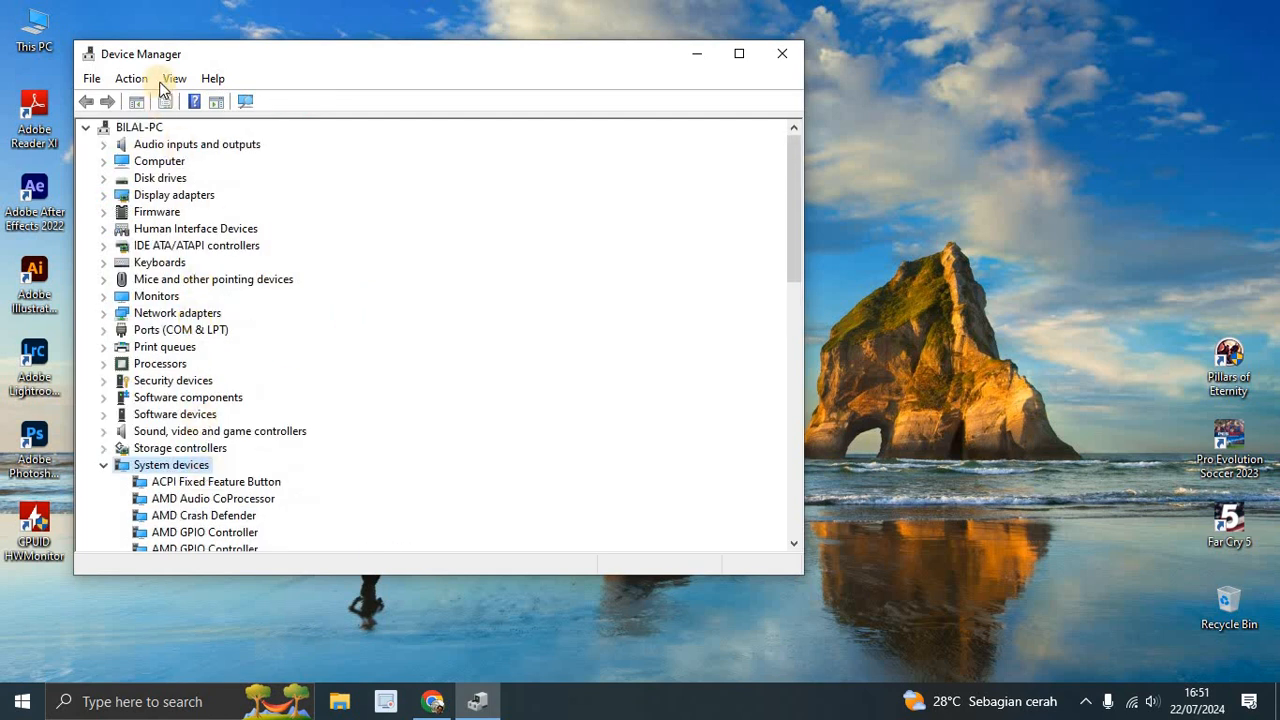
Step: Search Windows for Device Manager and return to its already open window
click(100, 703)
text(f)
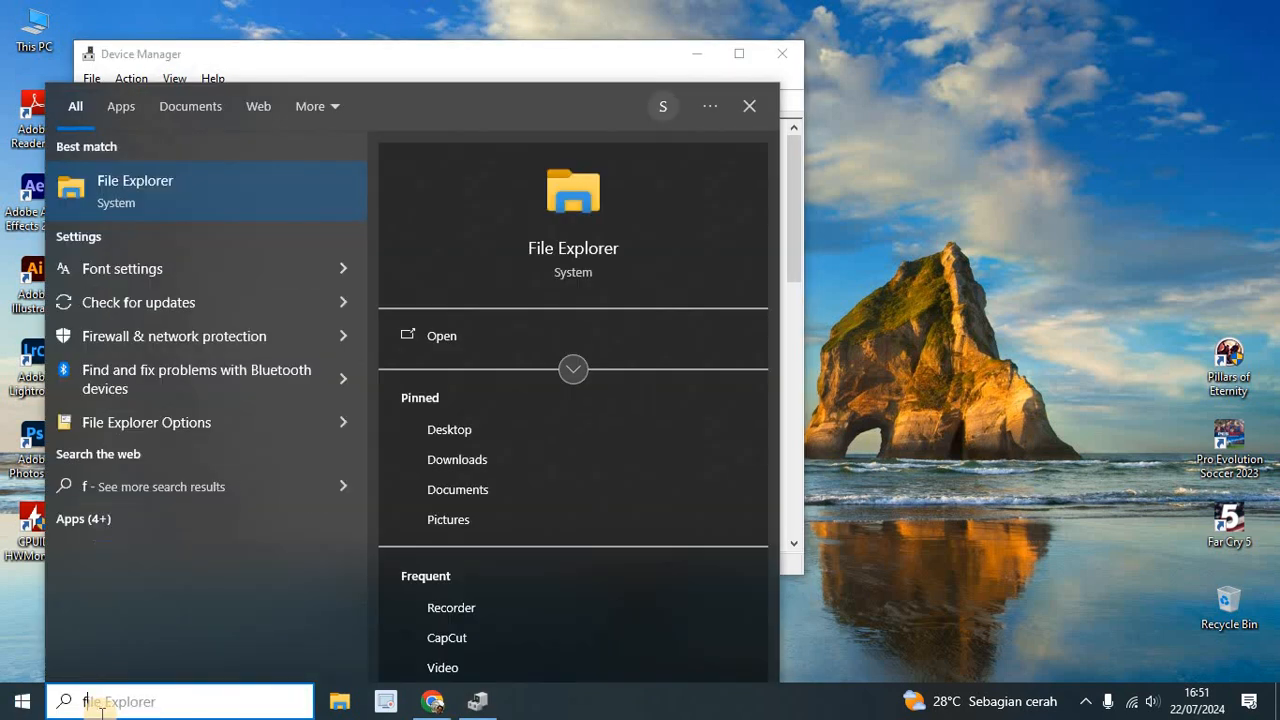
key(BackSpace)
text(de)
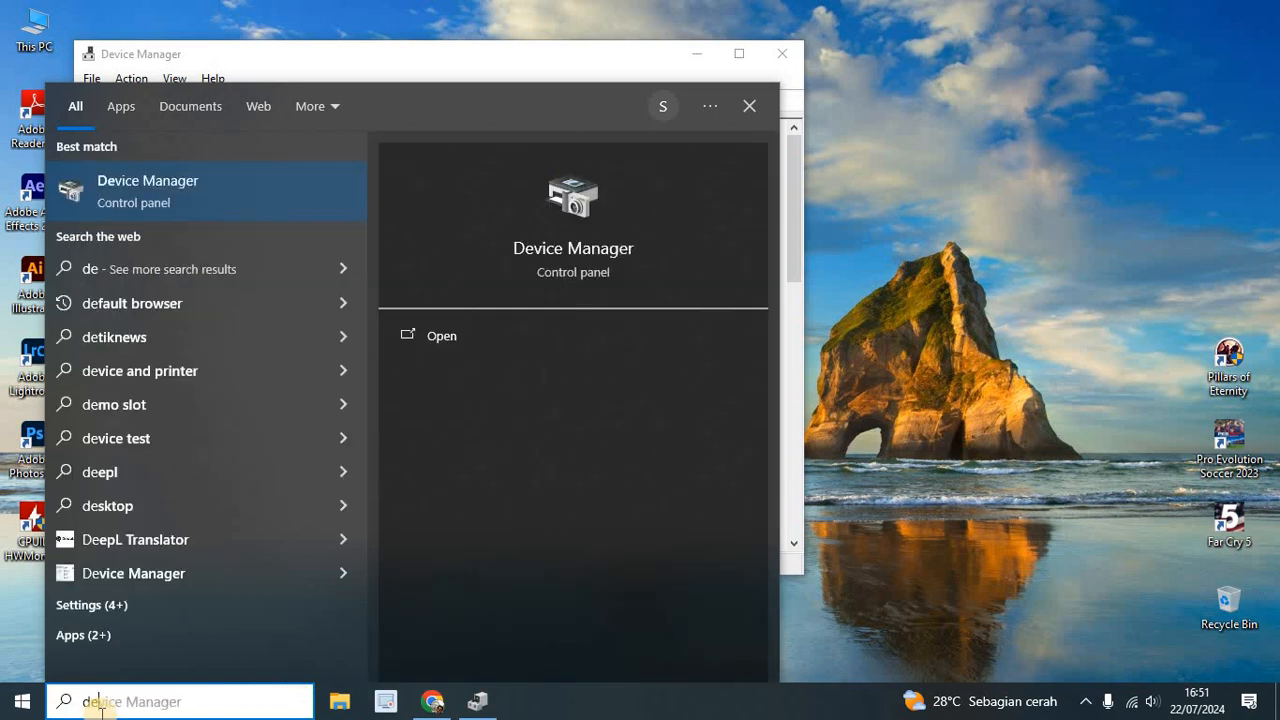
text(vi)
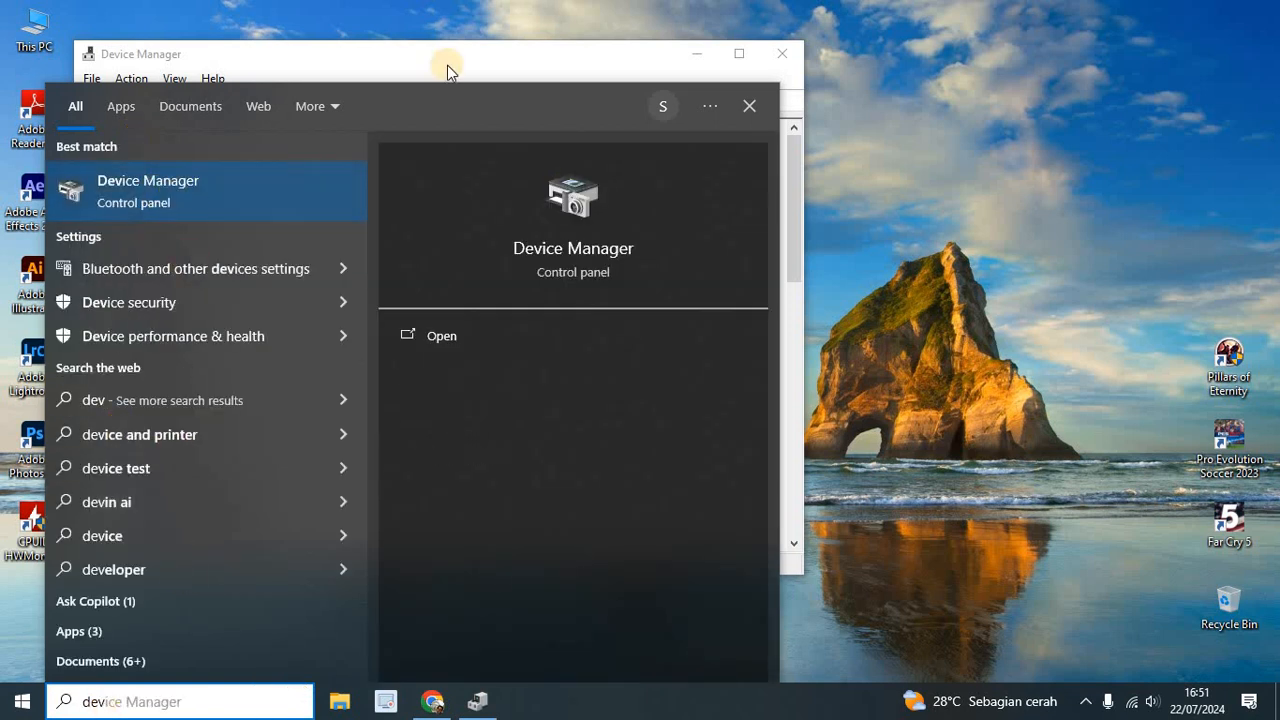
click(447, 65)
Step: Disable the High precision event timer under System devices and confirm the disabling
scroll(250, 455, down, 2)
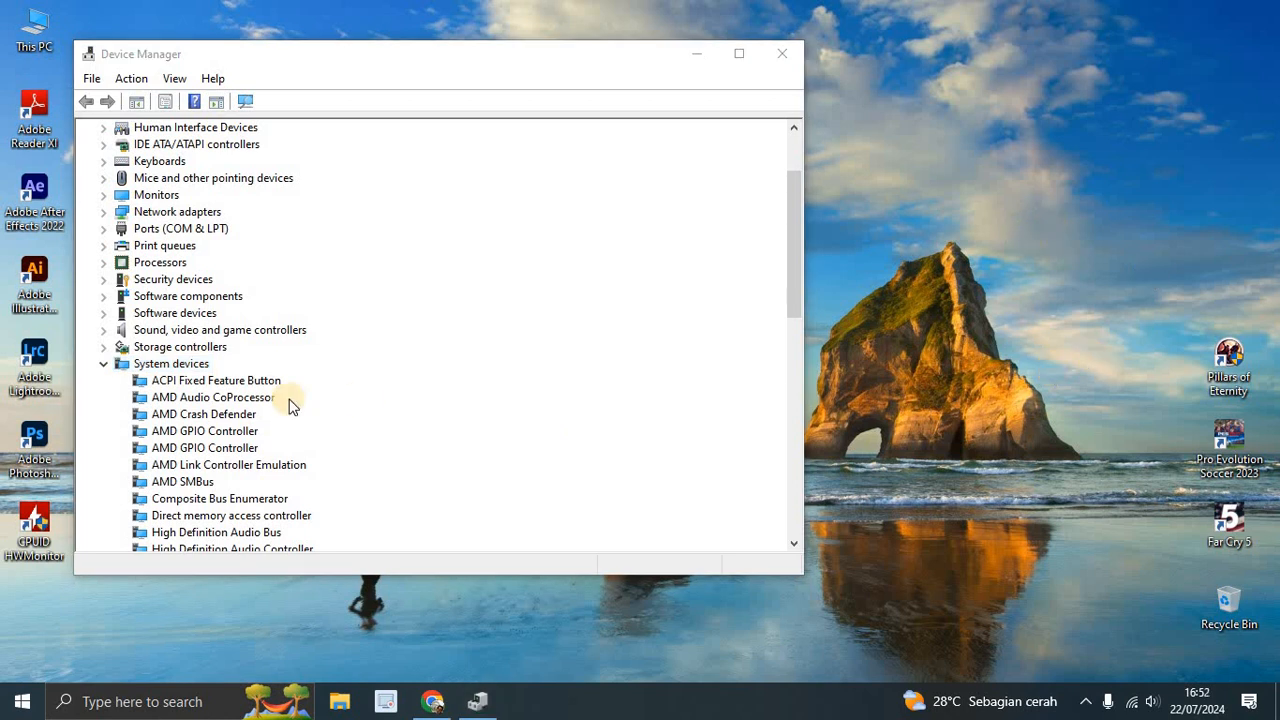
scroll(255, 487, down, 1)
click(255, 484)
click(250, 517)
scroll(250, 517, down, 1)
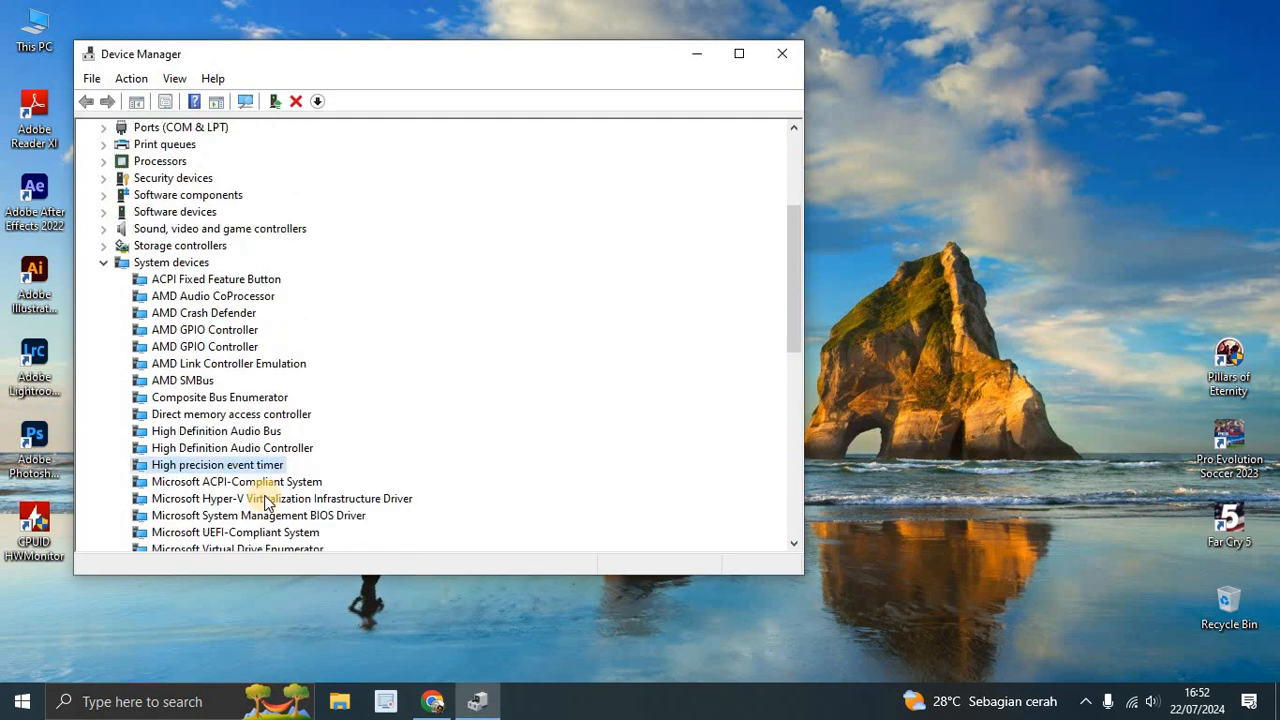
right_click(265, 470)
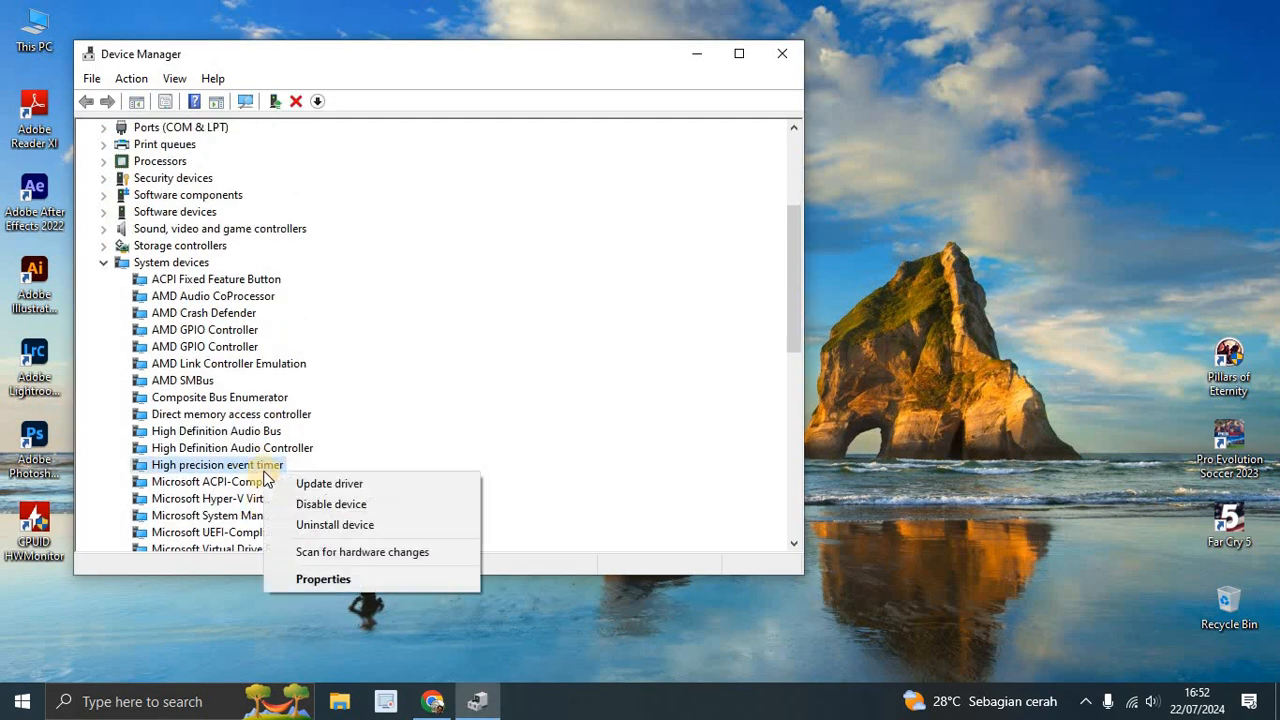
click(345, 503)
click(685, 371)
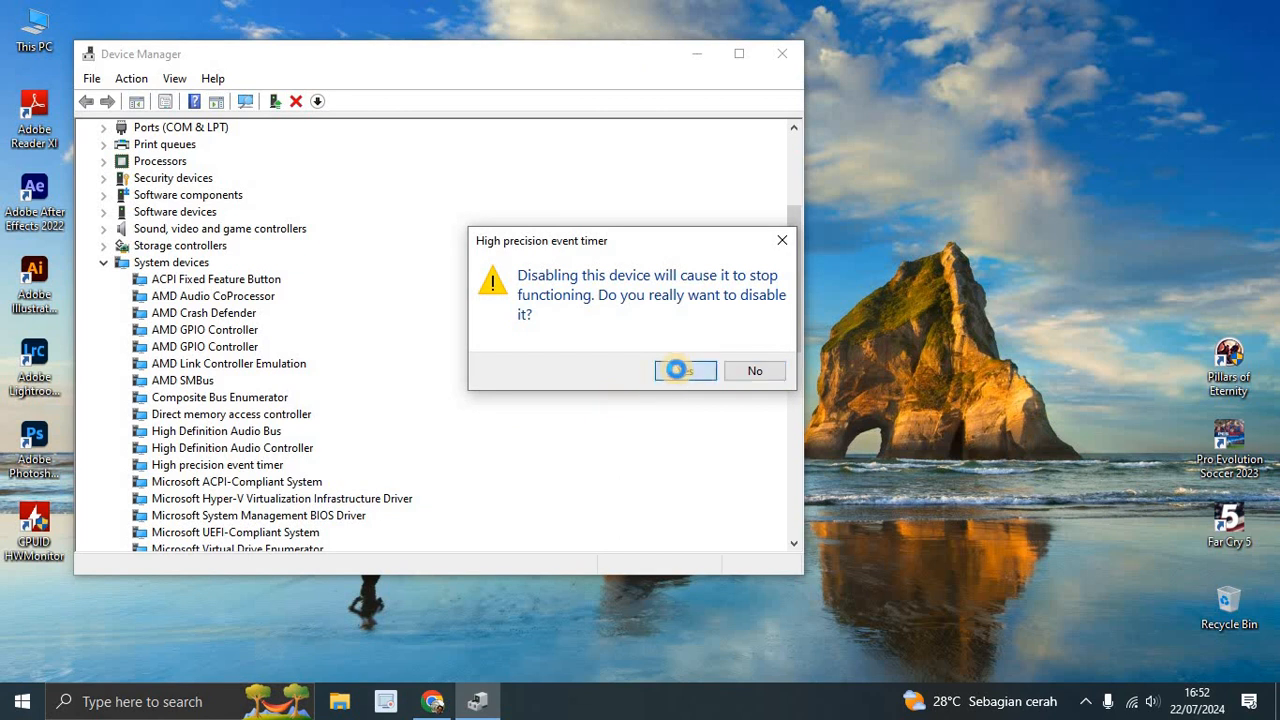
Step: Check the available actions for the High precision event timer and close Device Manager
scroll(405, 480, down, 1)
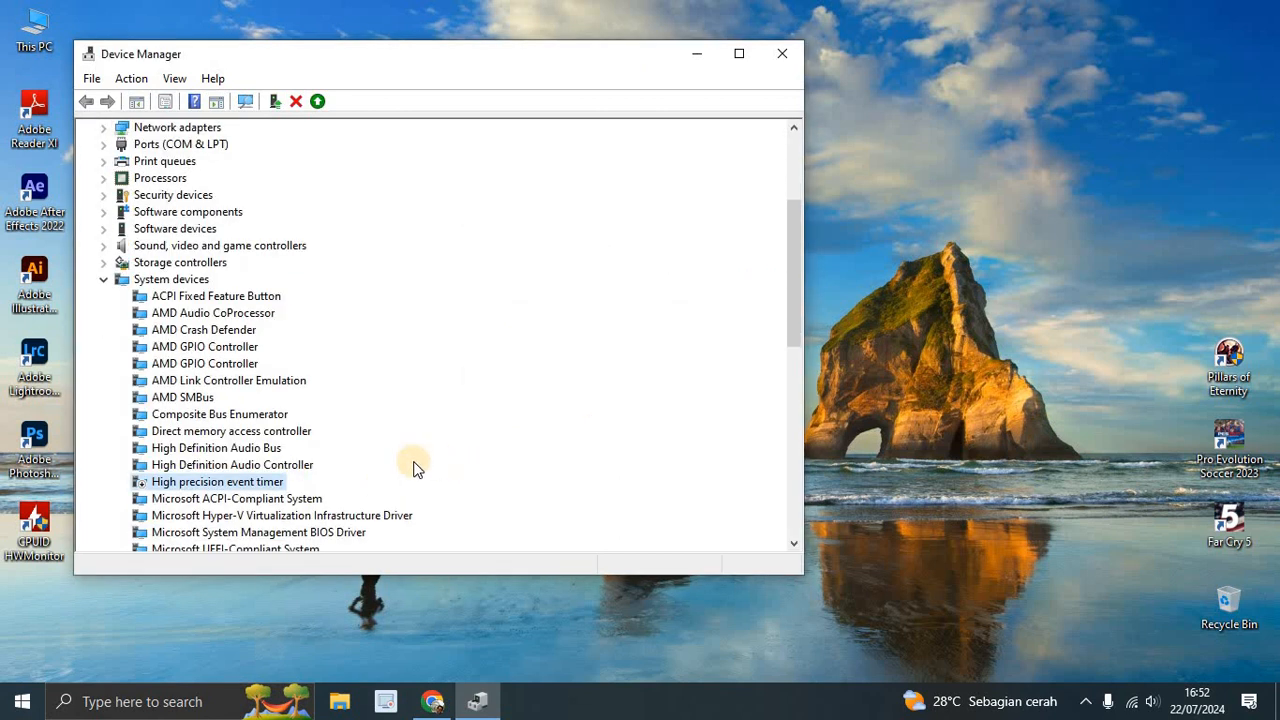
click(277, 466)
click(265, 483)
right_click(262, 484)
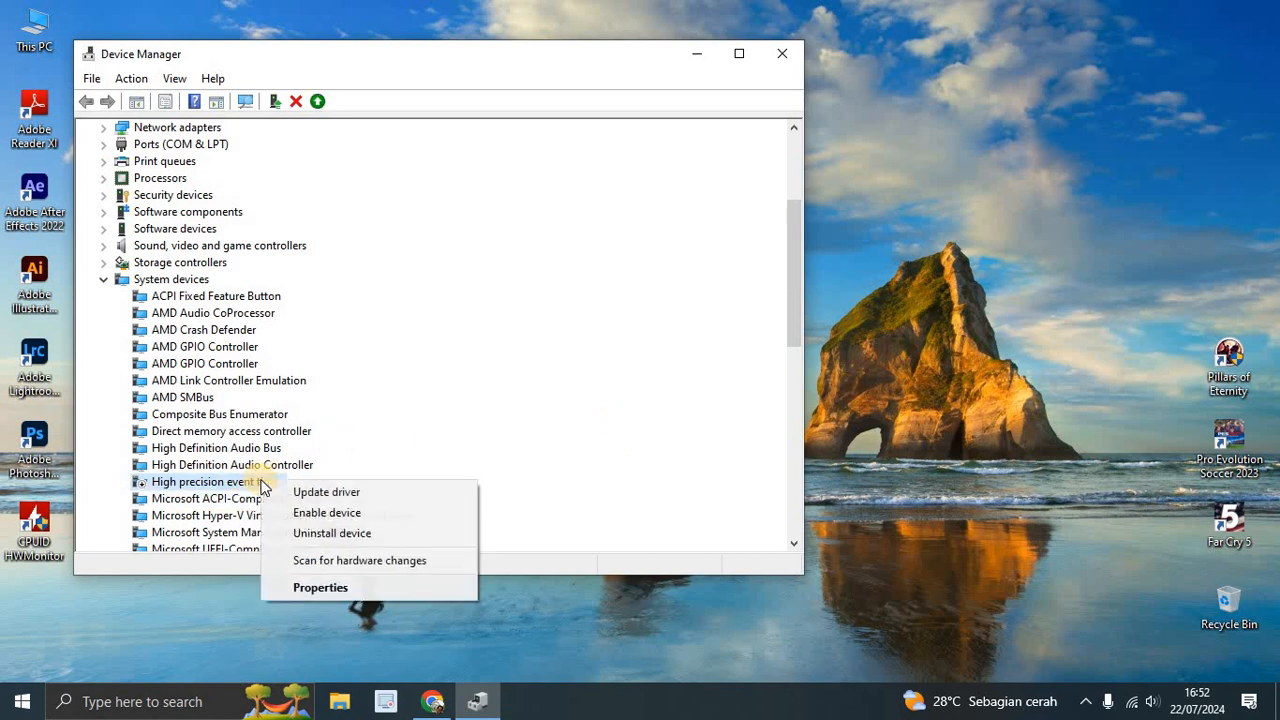
click(453, 409)
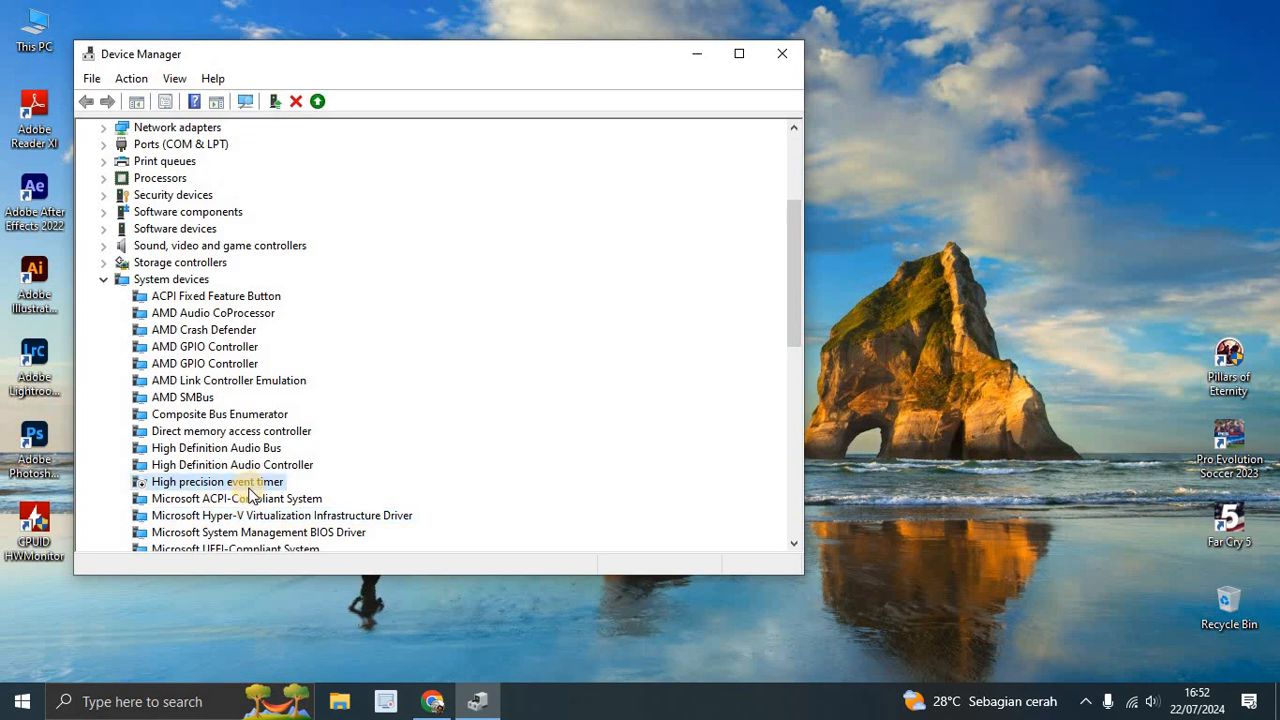
click(791, 57)
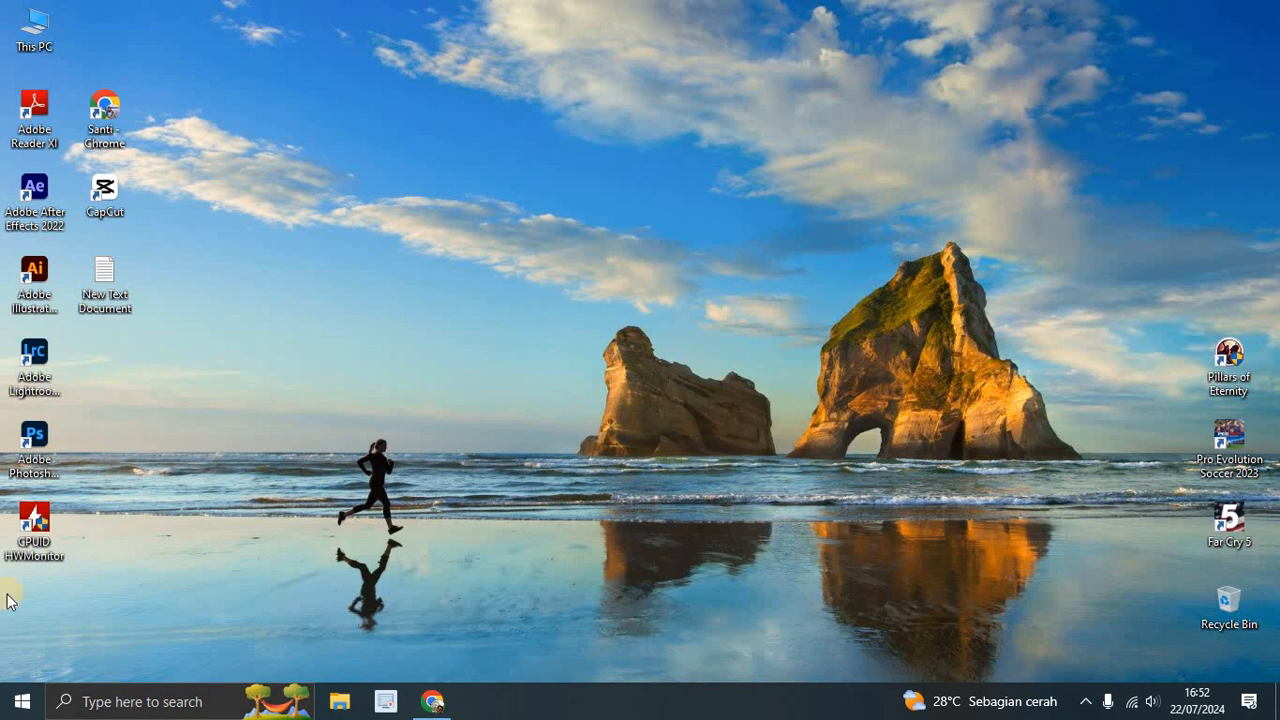
Step: Open the Windows Temp folder through the Run dialog with the command temp
click(120, 702)
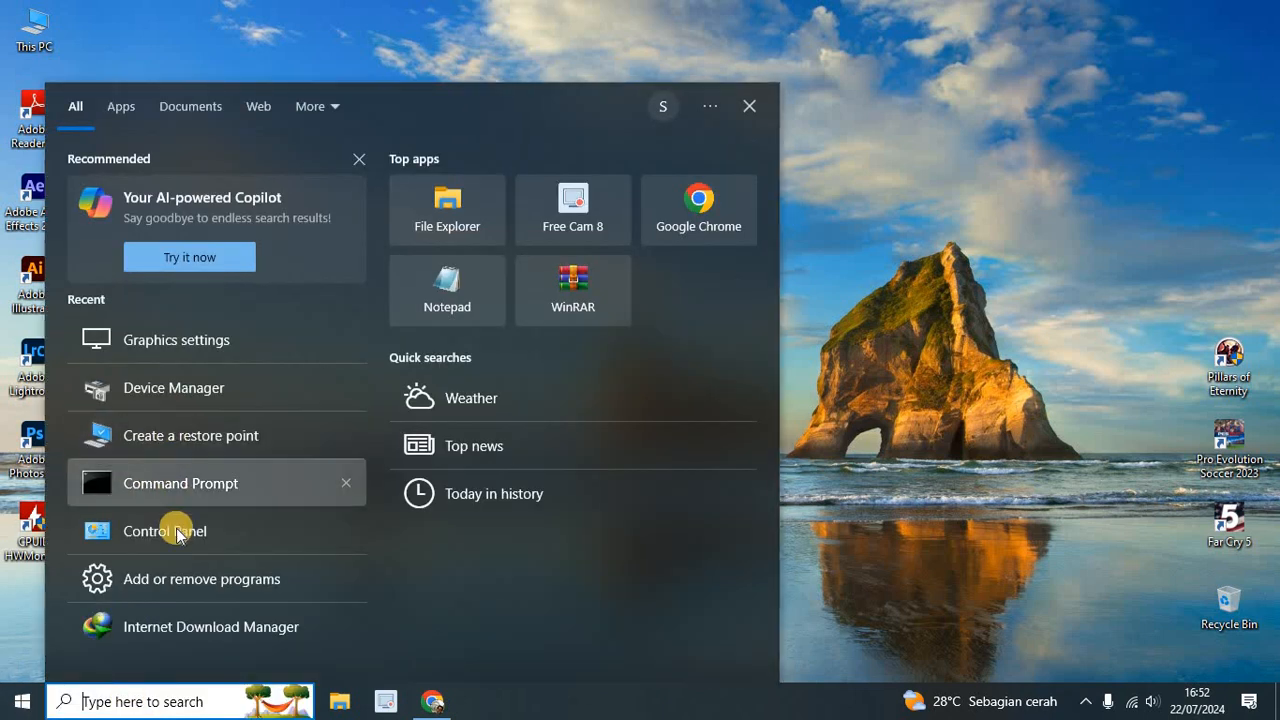
text(run)
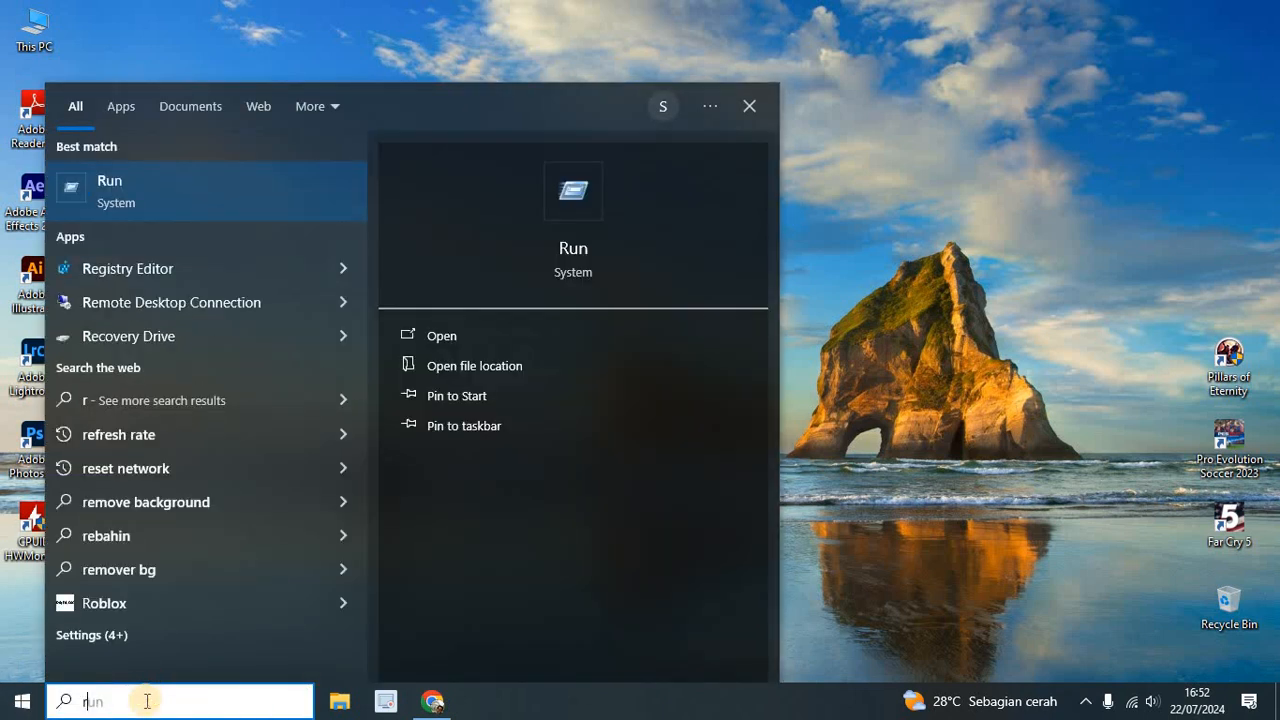
click(208, 212)
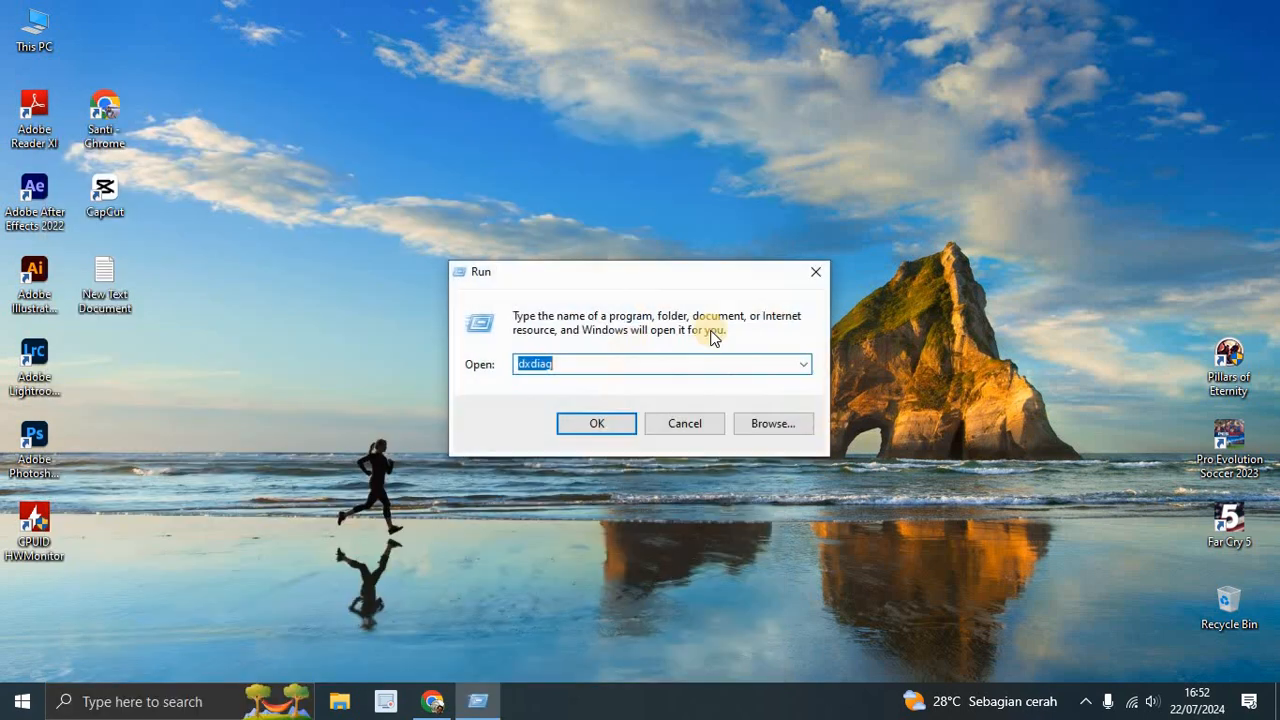
text(t)
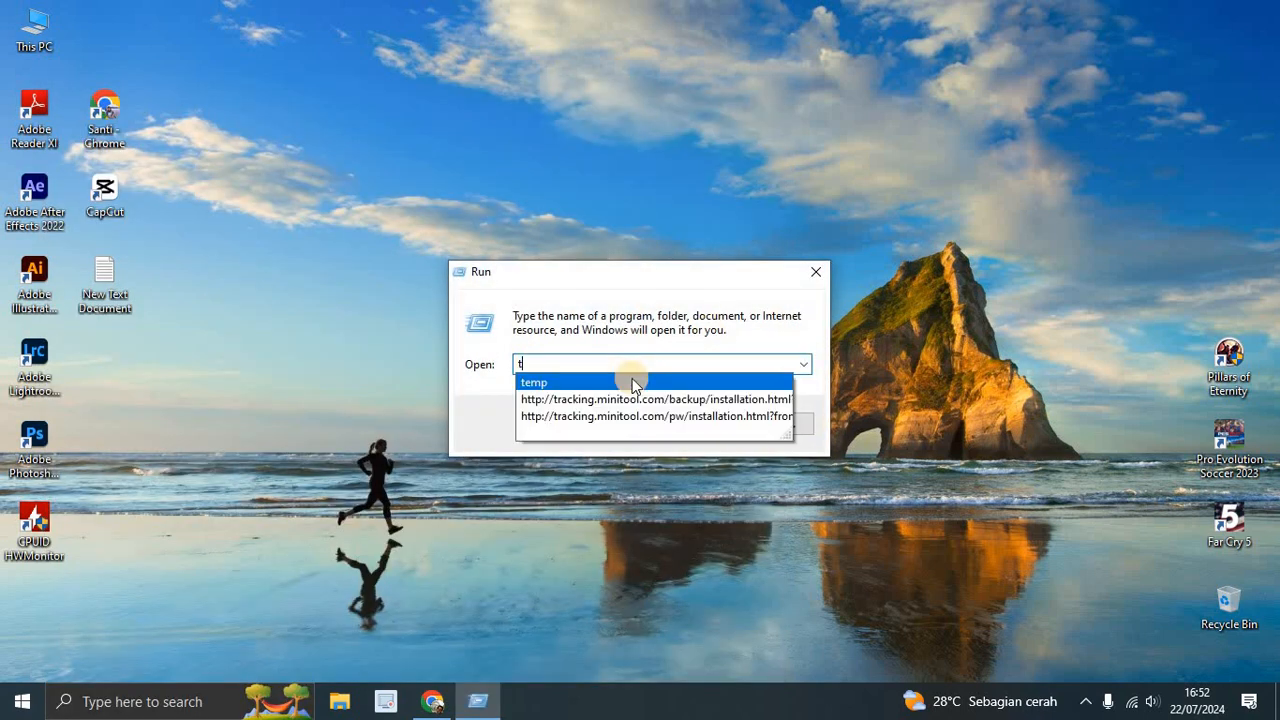
click(632, 384)
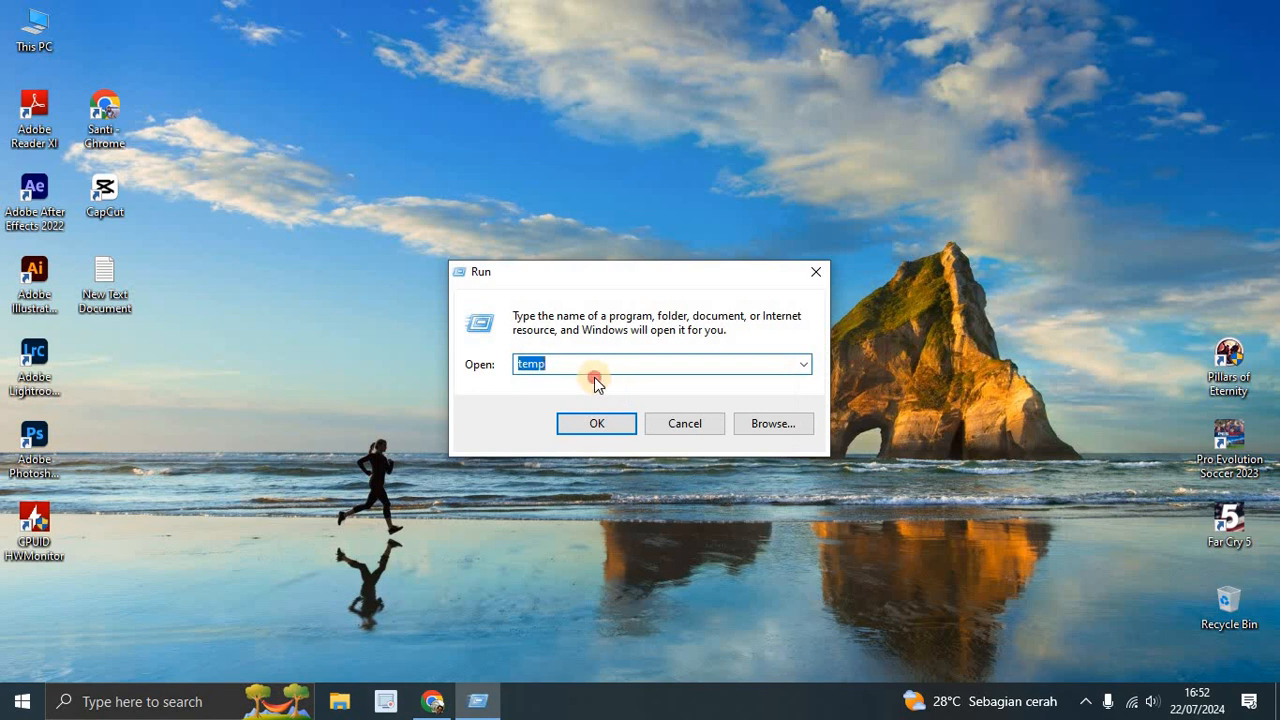
click(596, 423)
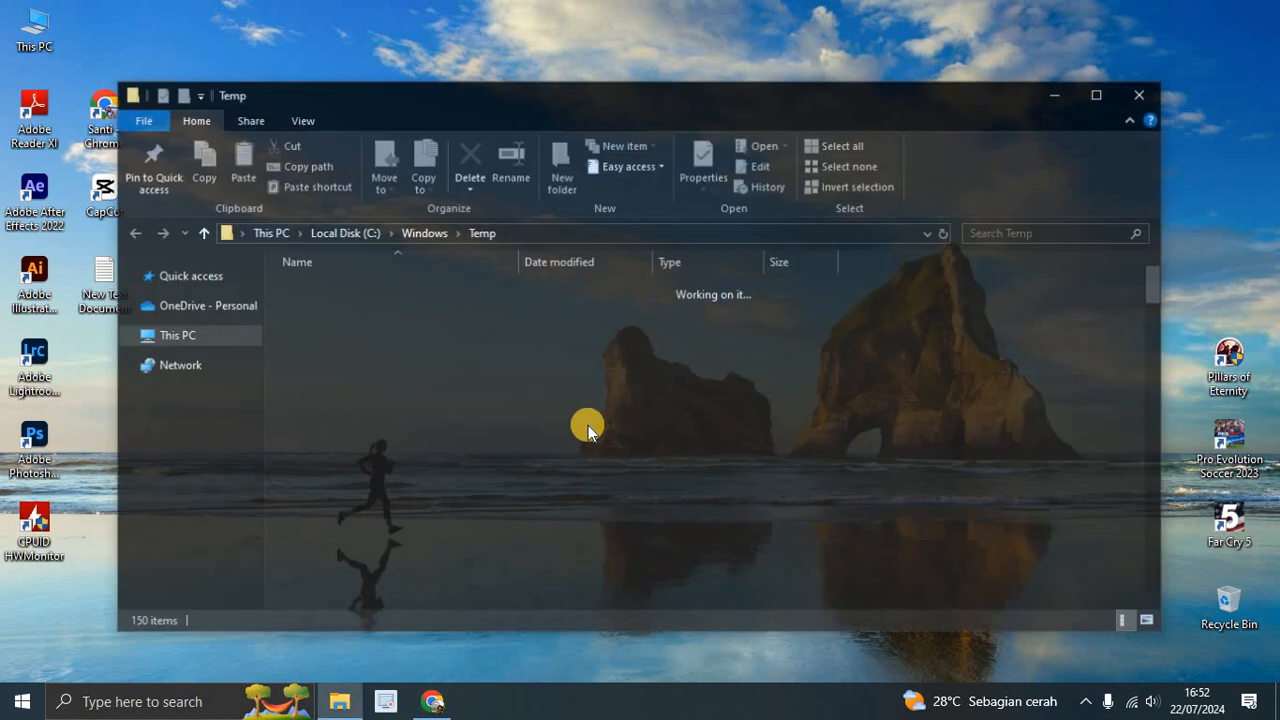
Step: Permanently delete all items in the Windows Temp folder, skipping the files in use, and close the folder
click(573, 401)
scroll(580, 404, down, 5)
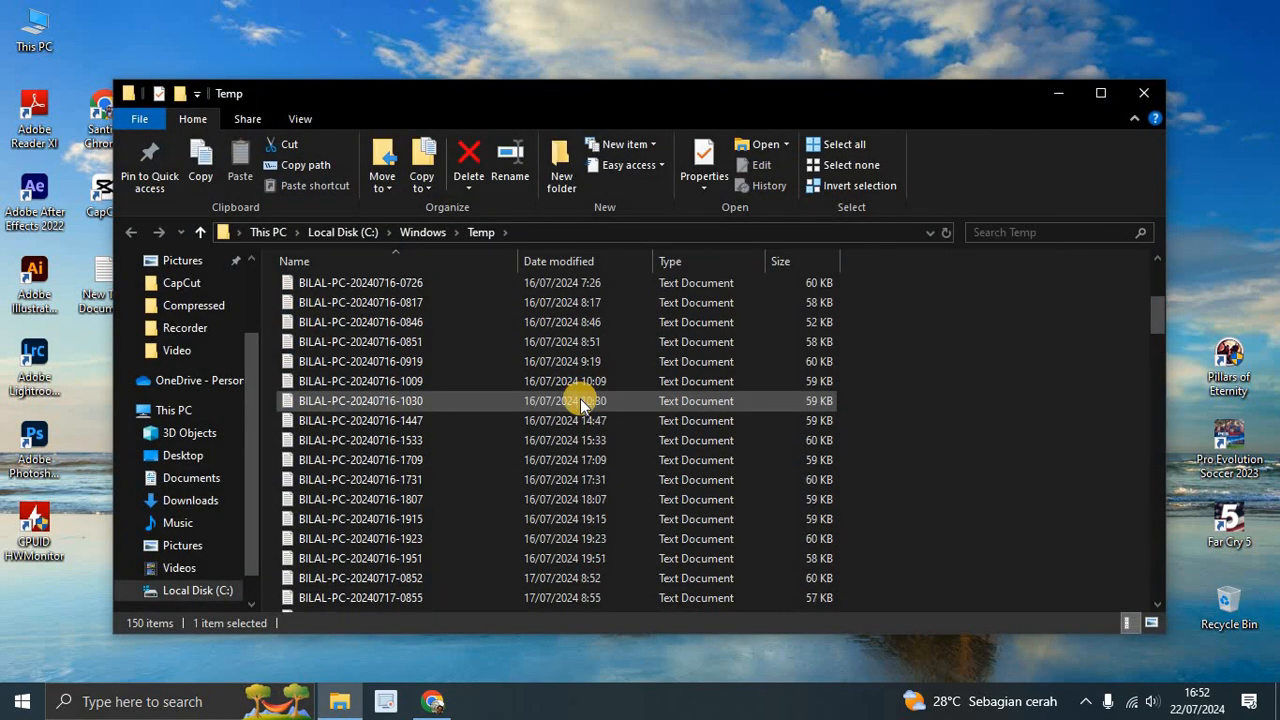
key(ctrl+a)
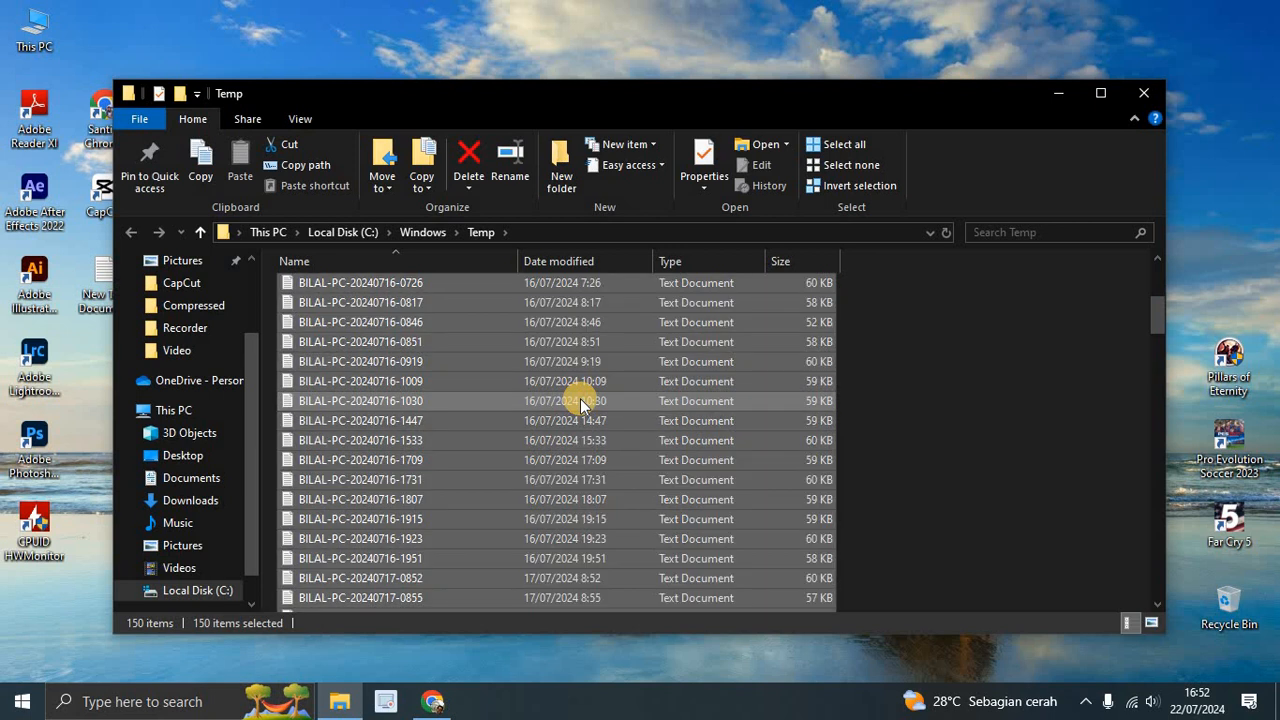
key(shift+Delete)
key(Return)
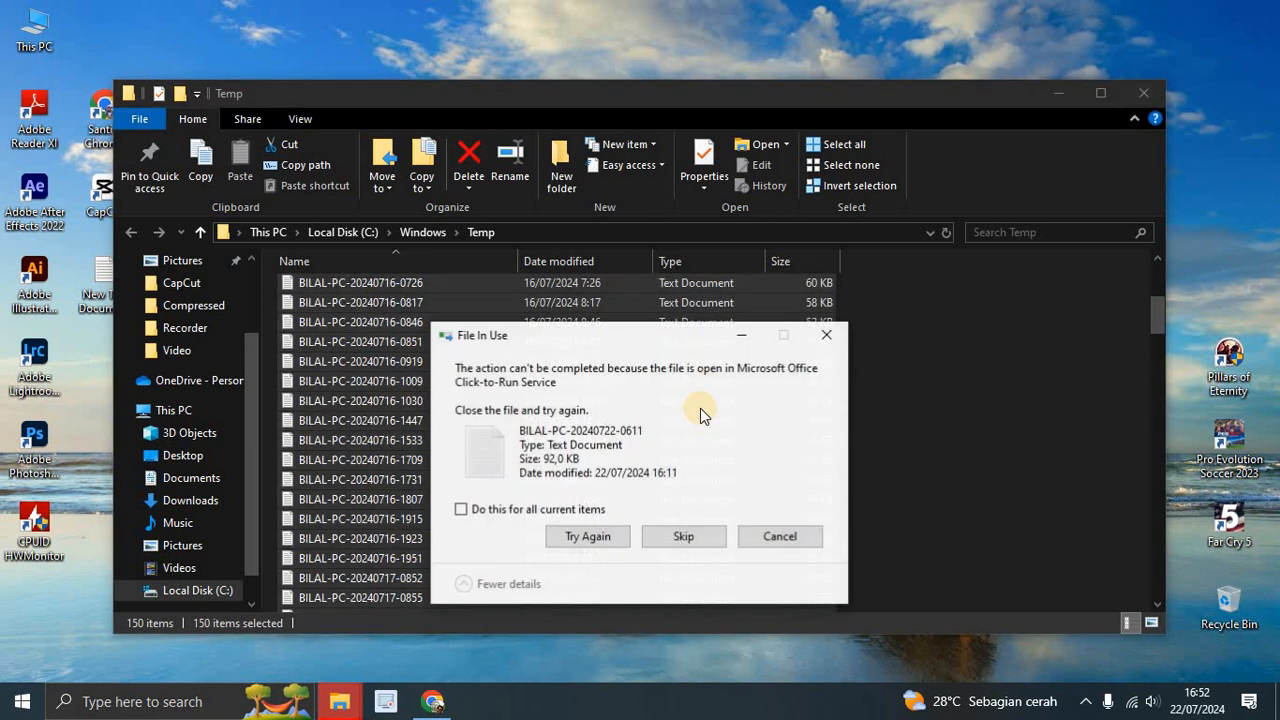
click(684, 538)
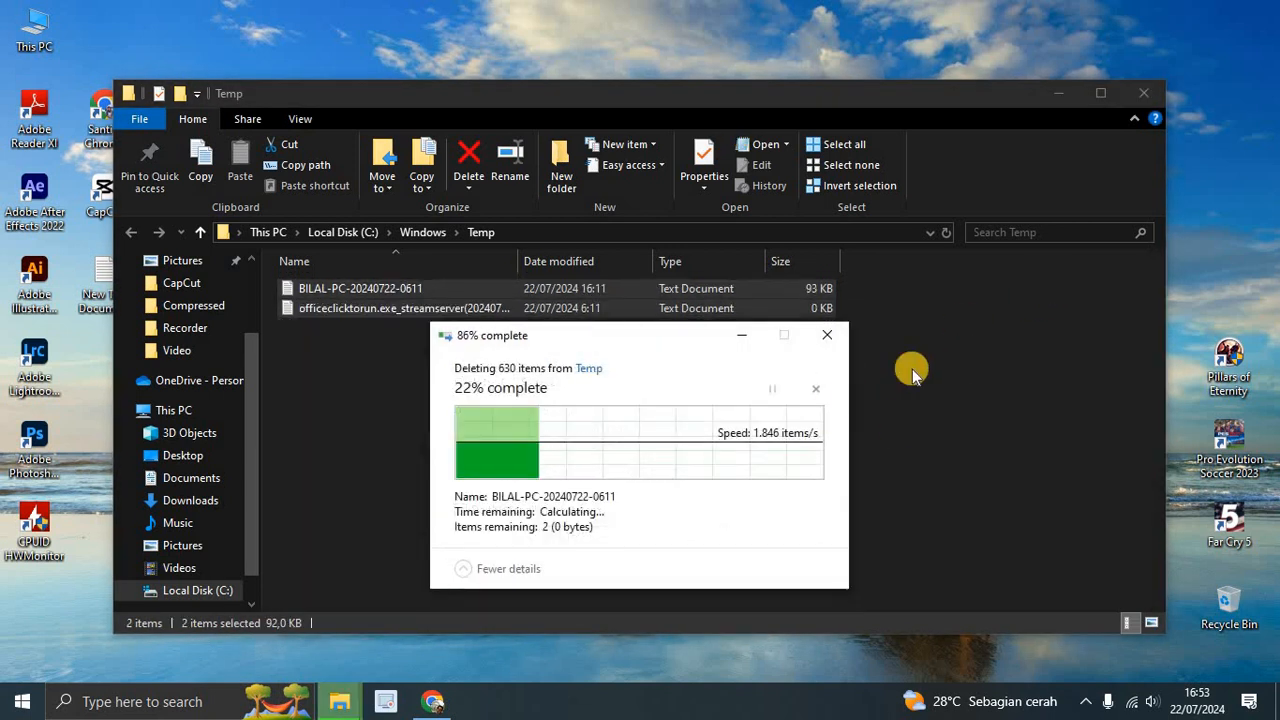
click(680, 538)
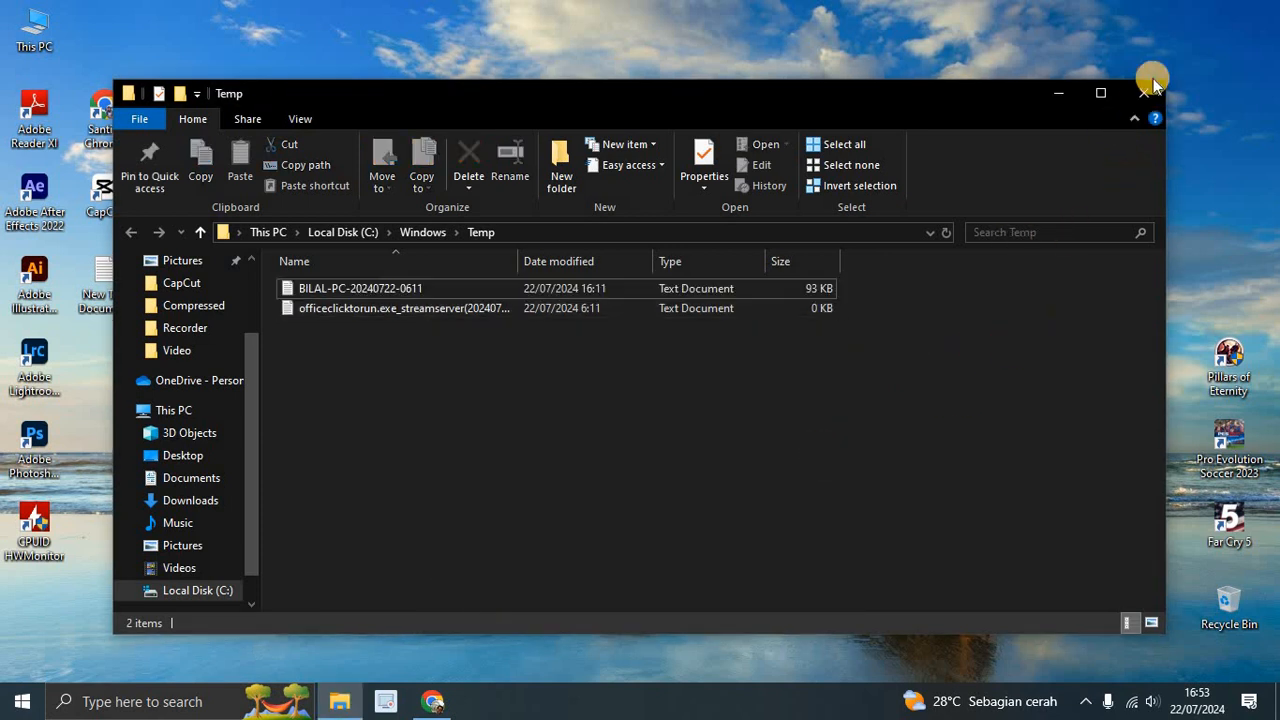
click(1148, 86)
Step: Open the user's AppData Temp folder through the Run dialog with the command %temp%
click(22, 701)
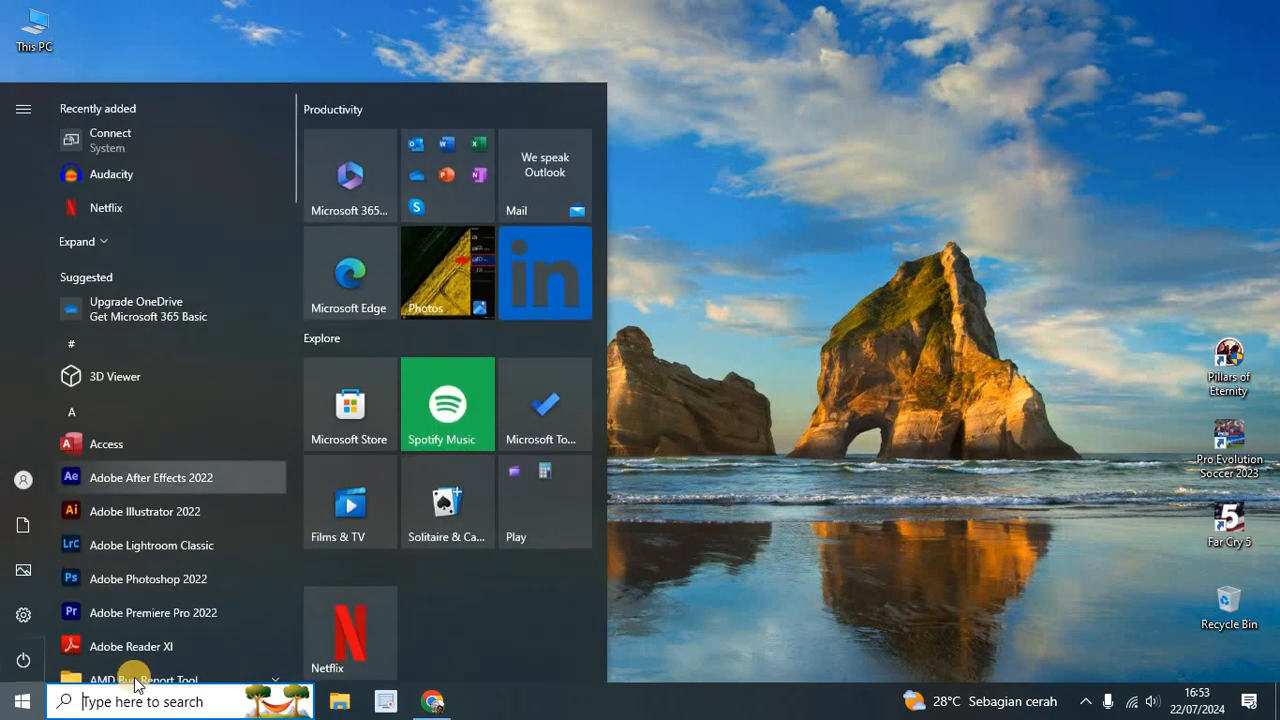
click(130, 701)
click(167, 344)
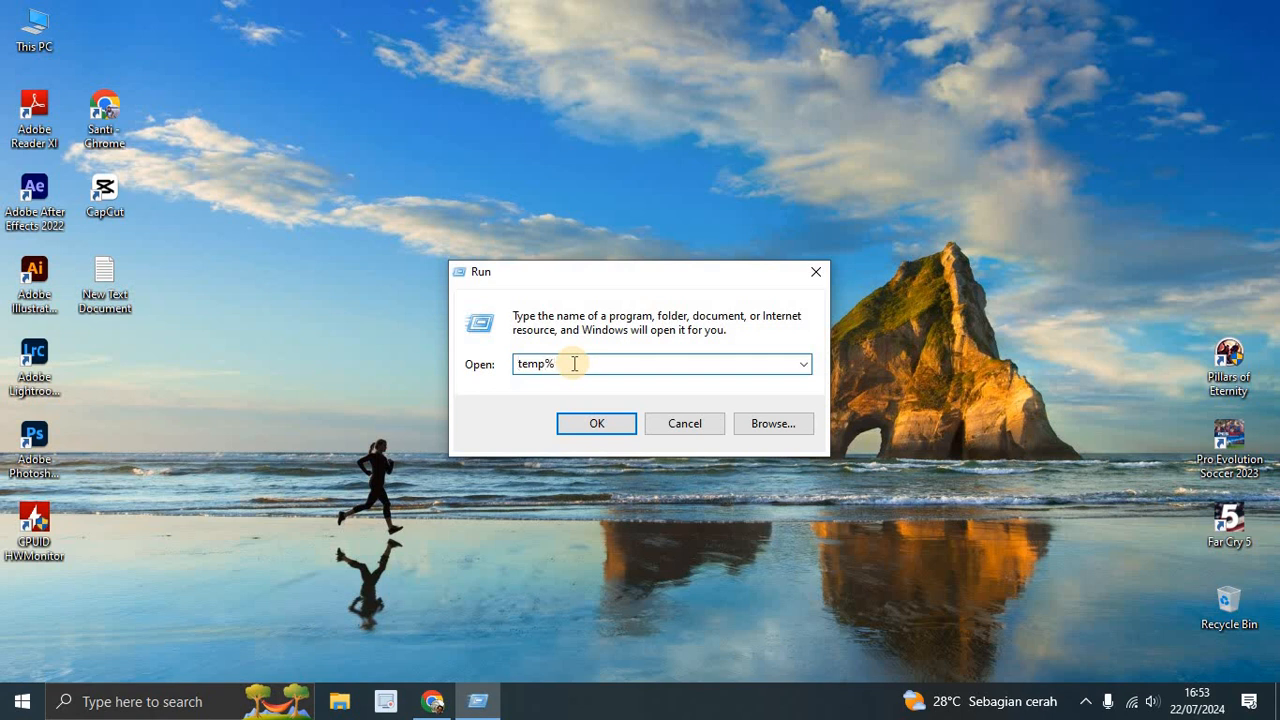
click(600, 430)
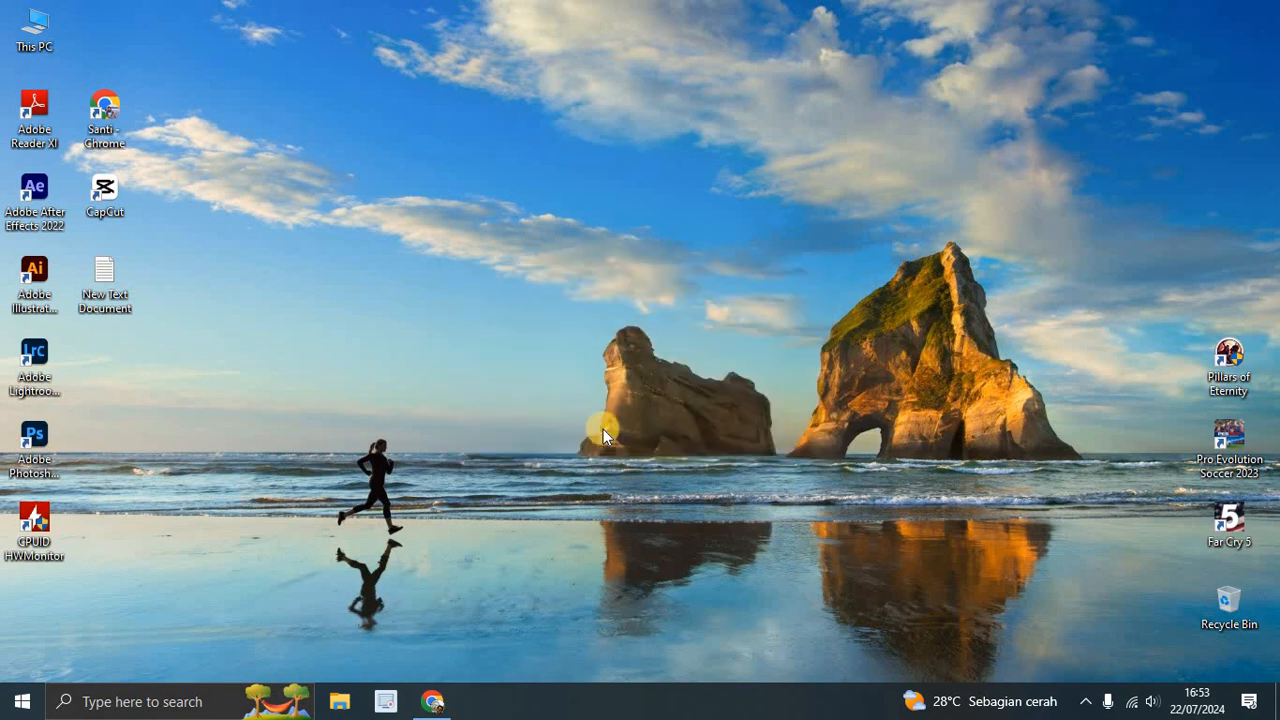
scroll(610, 426, down, 3)
scroll(610, 426, up, 5)
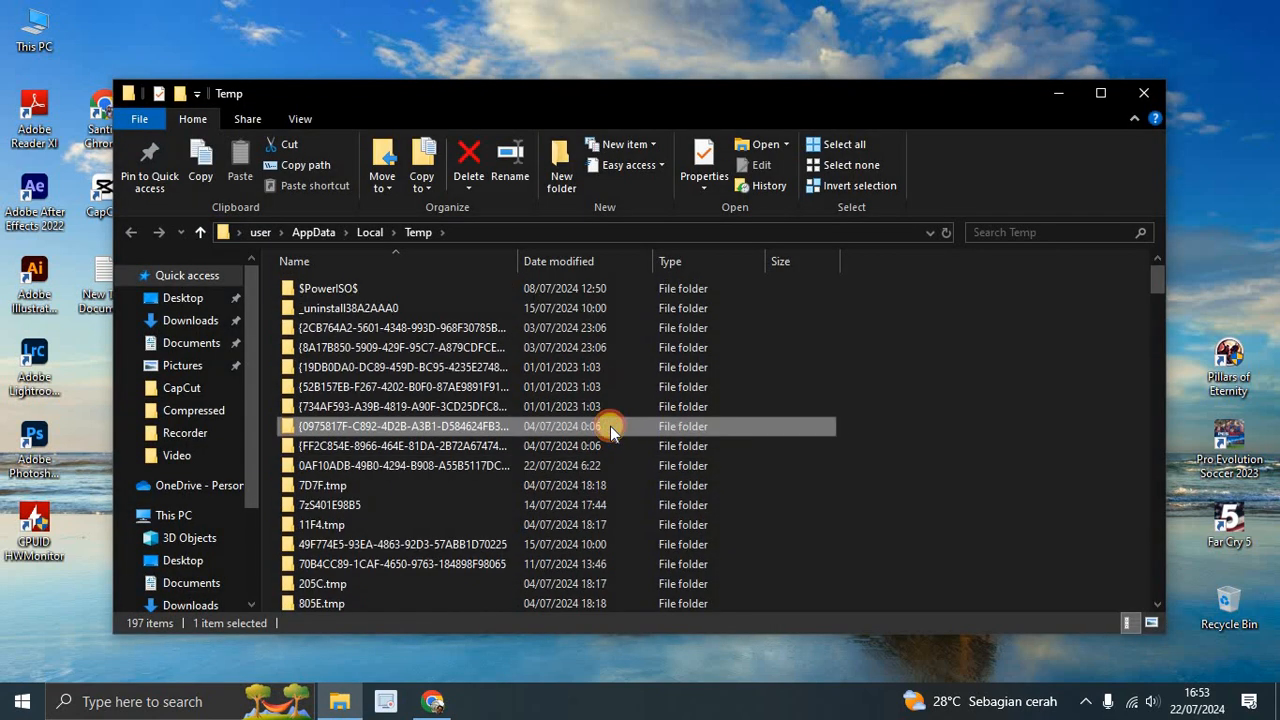
Step: Select all items in the user's Temp folder and check their combined size and size on disk in the properties
key(ctrl+a)
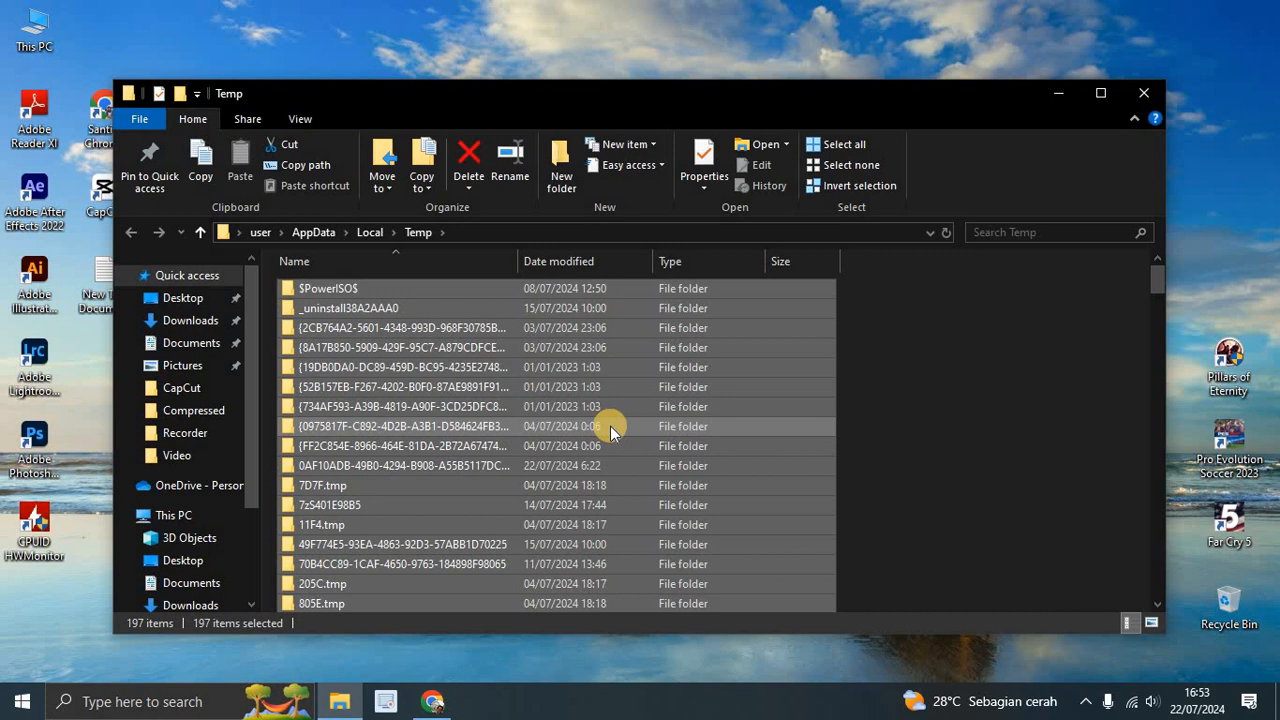
right_click(610, 428)
click(670, 410)
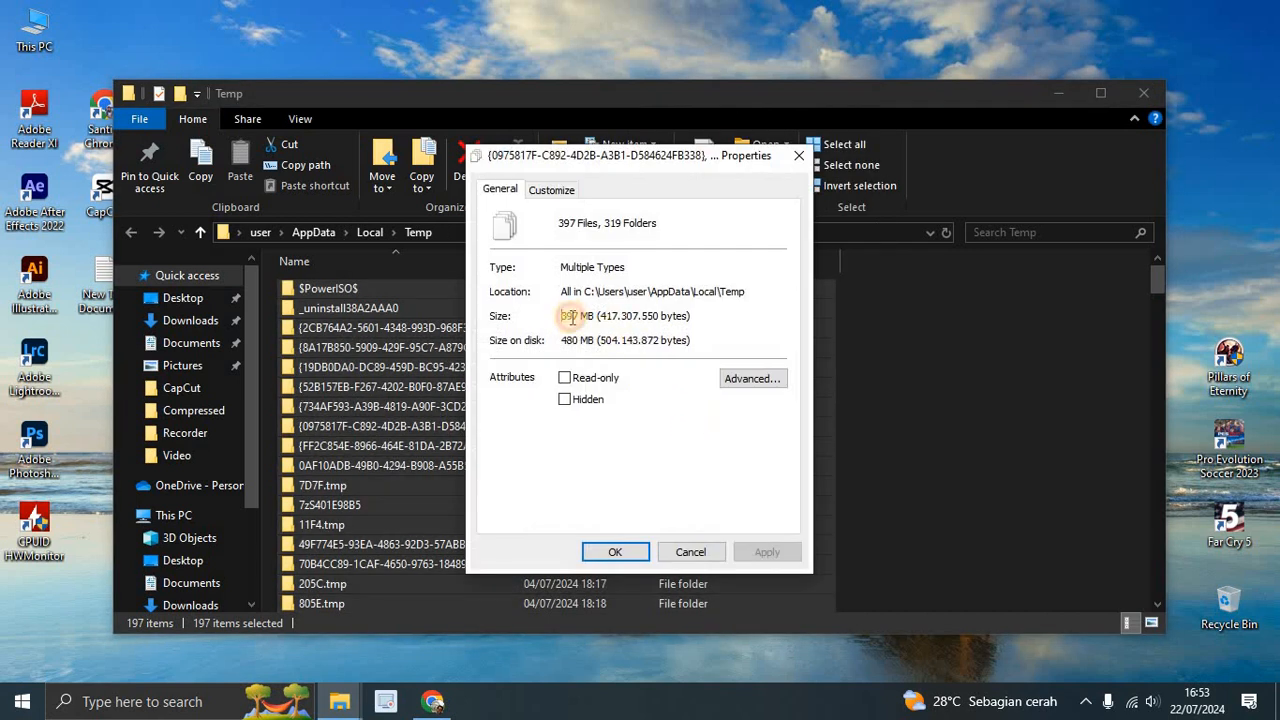
drag(571, 317, 591, 340)
click(578, 340)
click(690, 553)
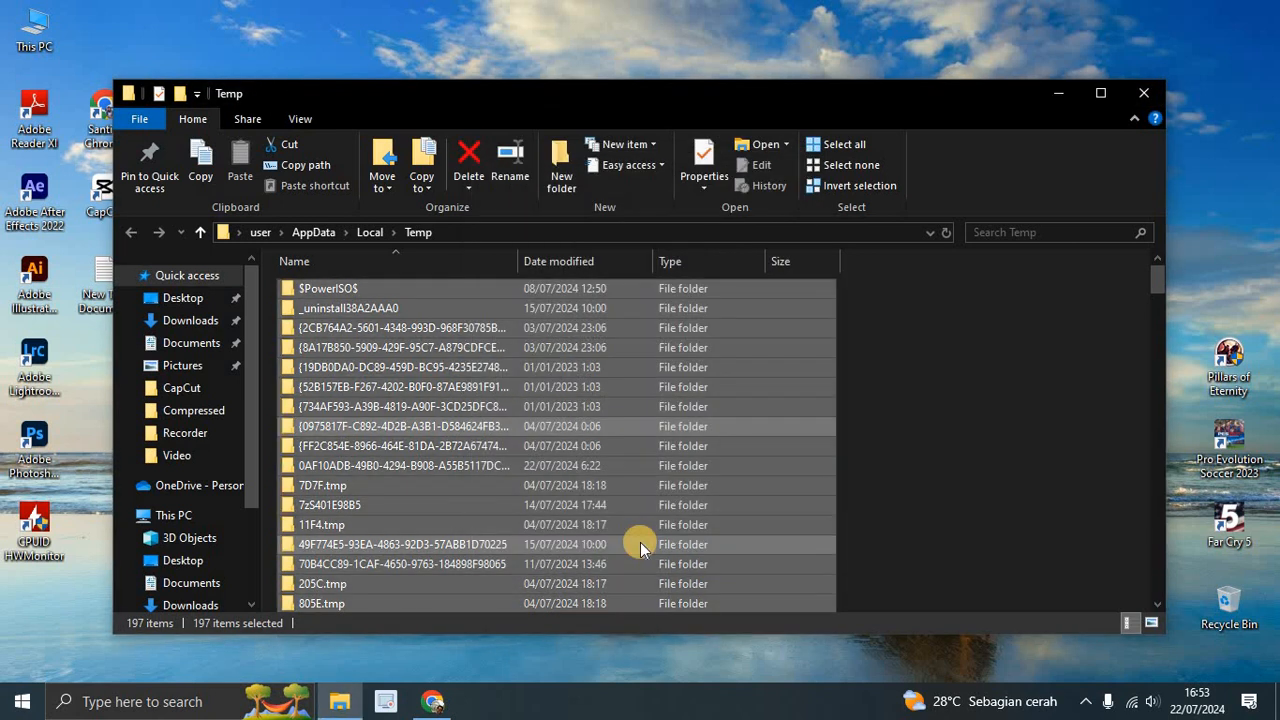
Step: Permanently delete the selected Temp items, allowing administrator access for msdtadmin and skipping files in use, then close the folder and refresh the desktop
key(shift+Delete)
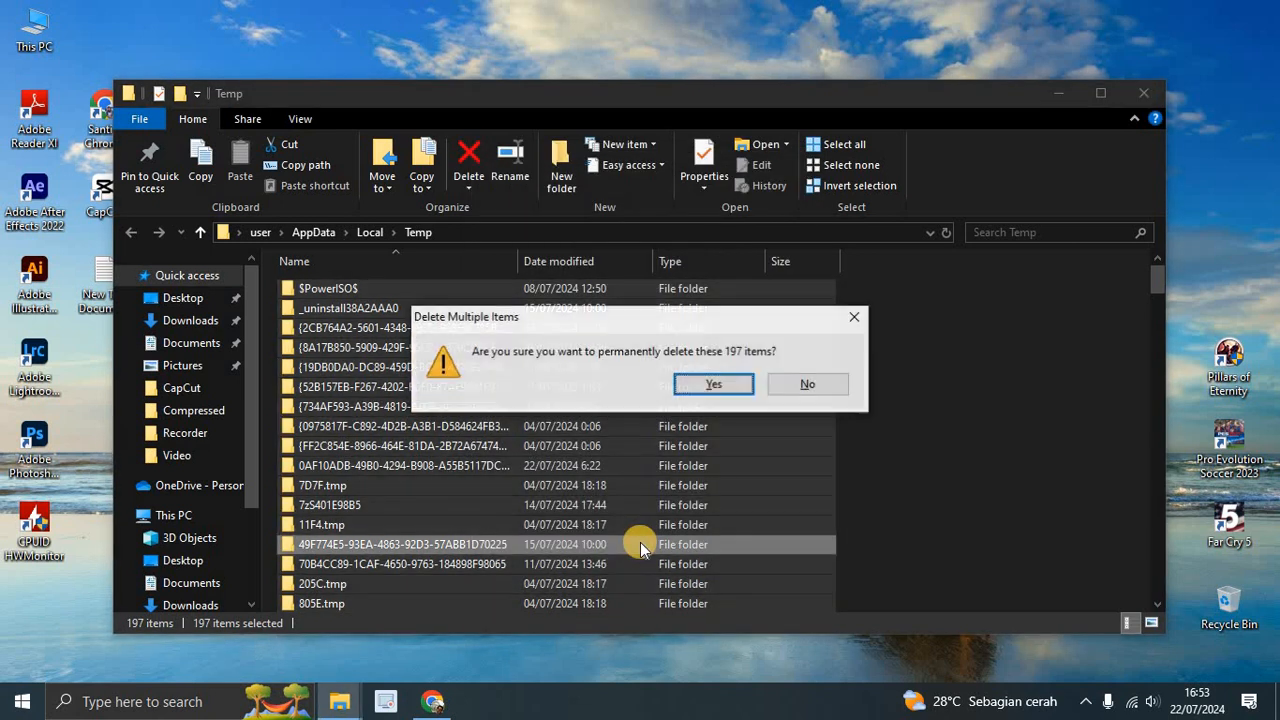
click(724, 383)
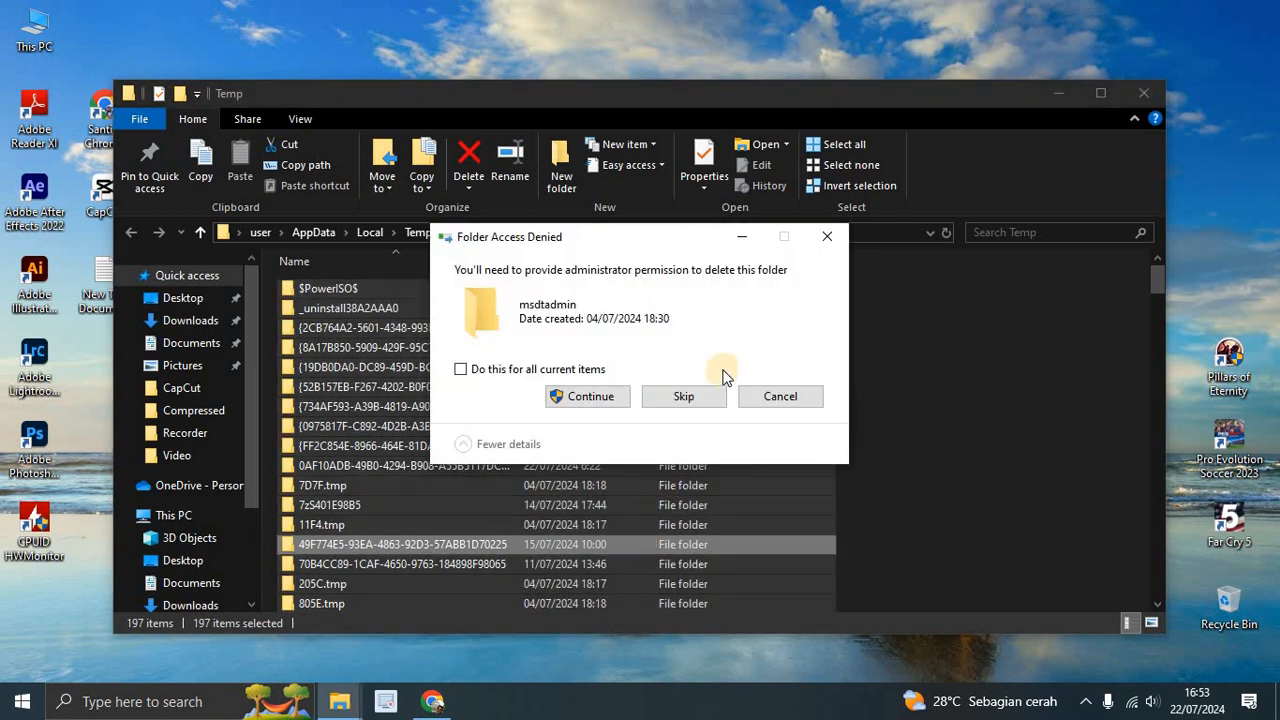
click(576, 398)
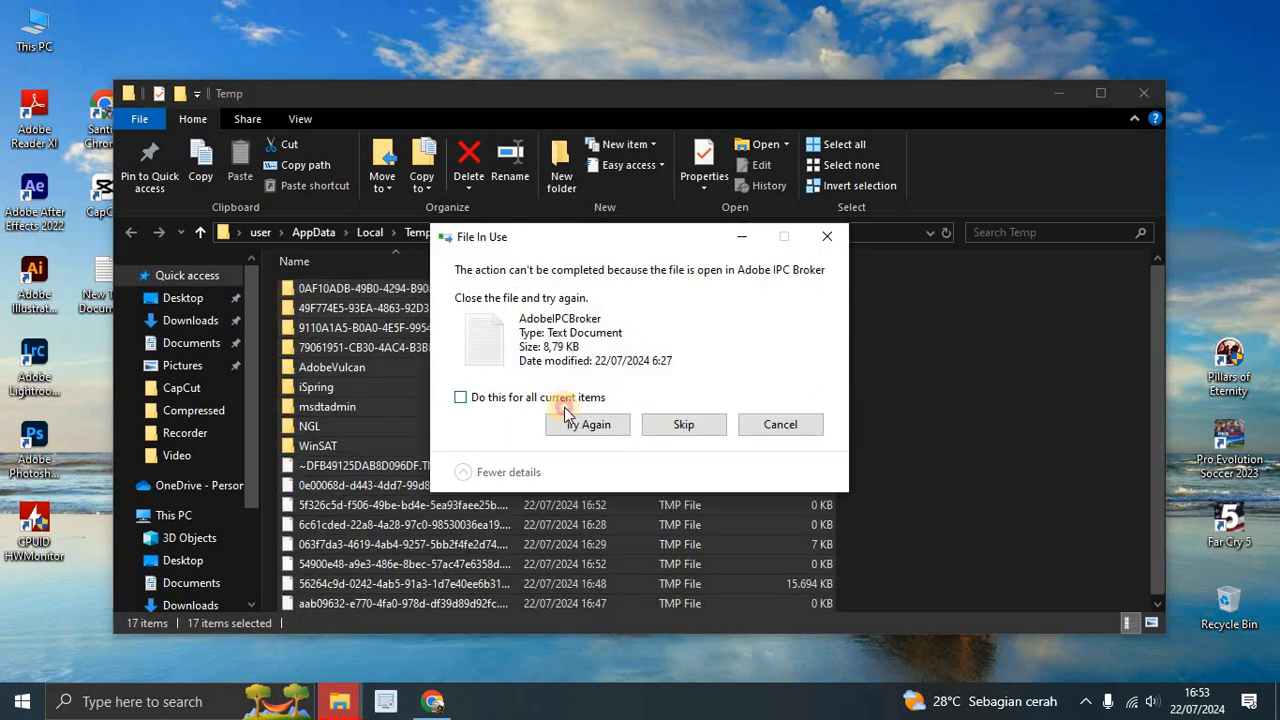
click(662, 424)
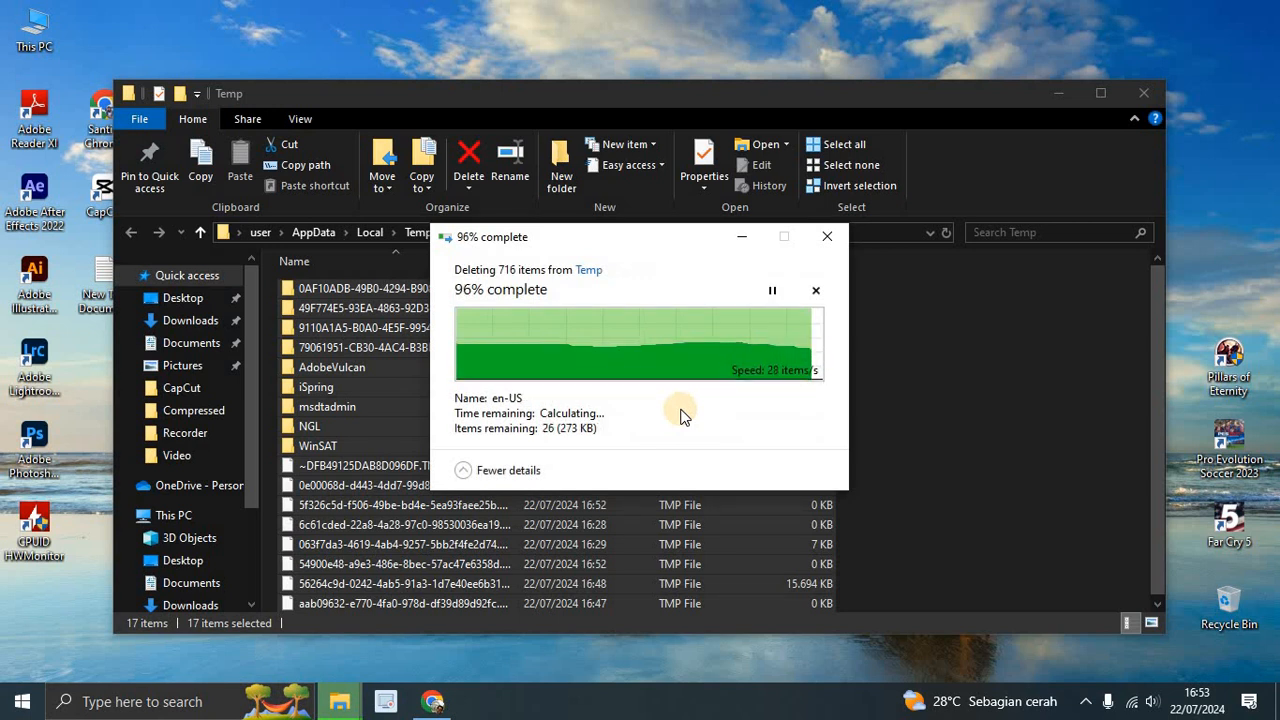
click(1074, 353)
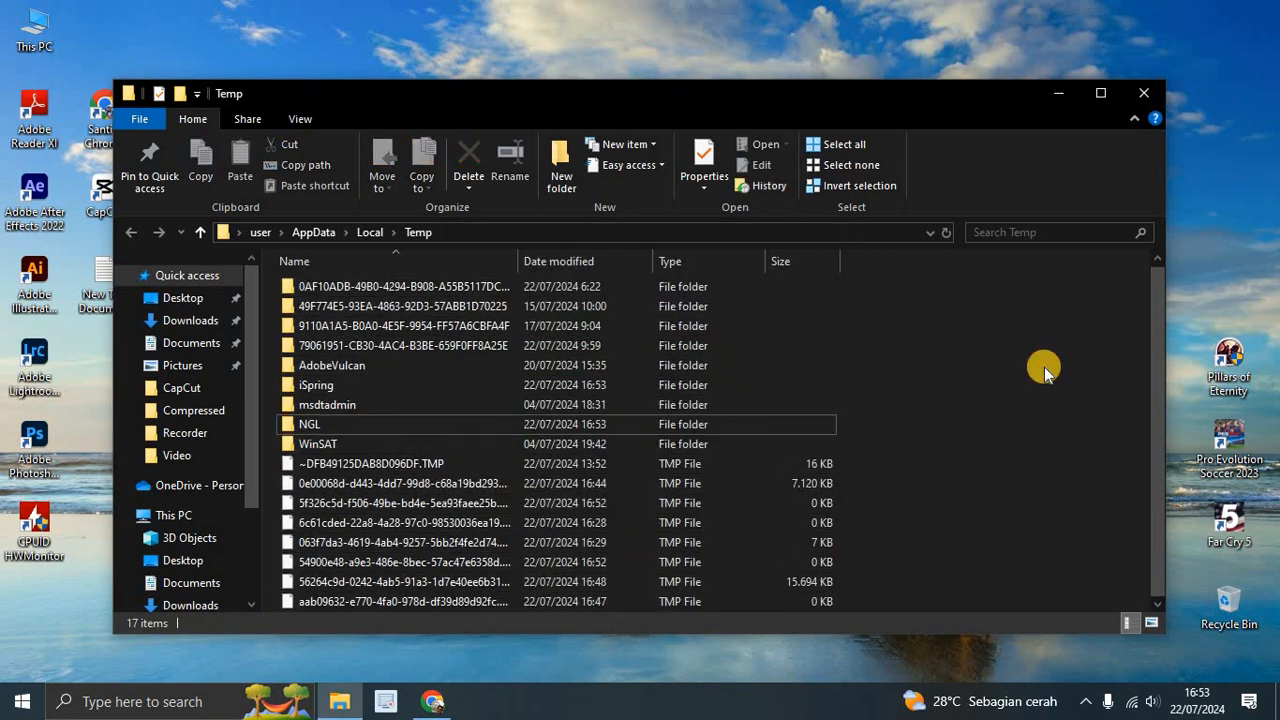
click(1144, 93)
right_click(716, 181)
click(783, 243)
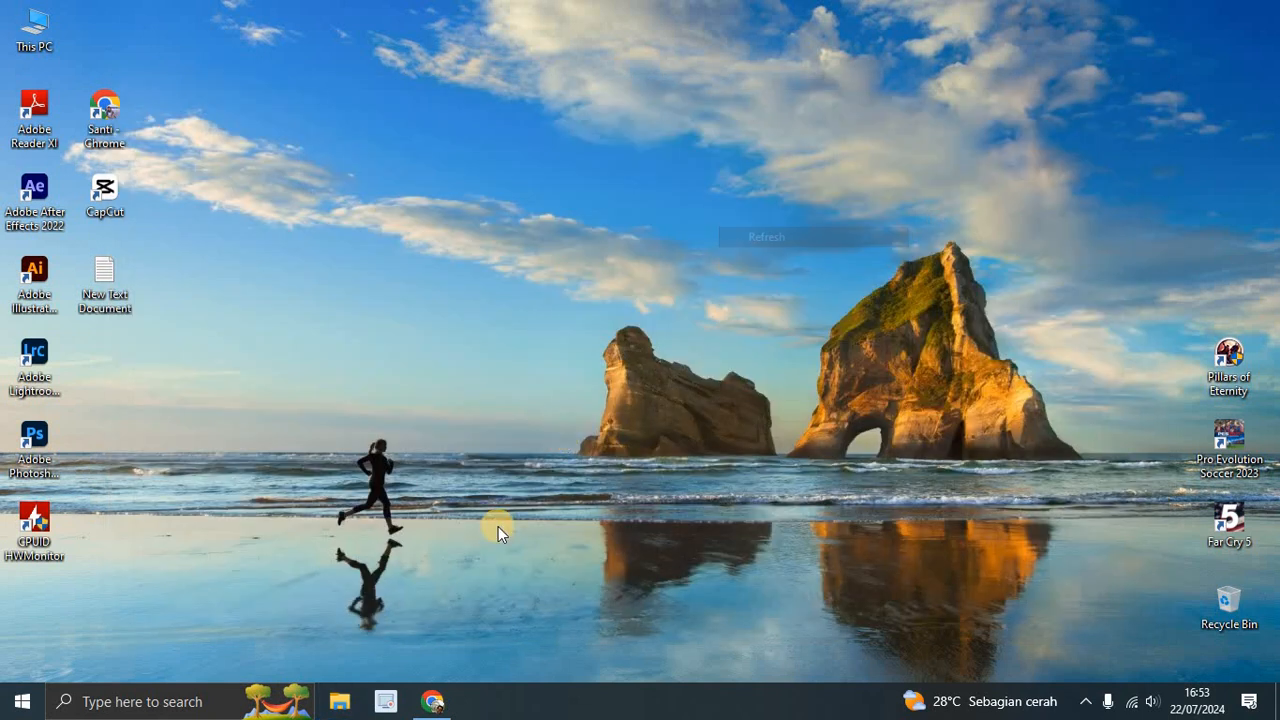
Step: Find Power & sleep settings through Windows search, look over the page, and close it along with the stray browser window
click(108, 700)
text(poer)
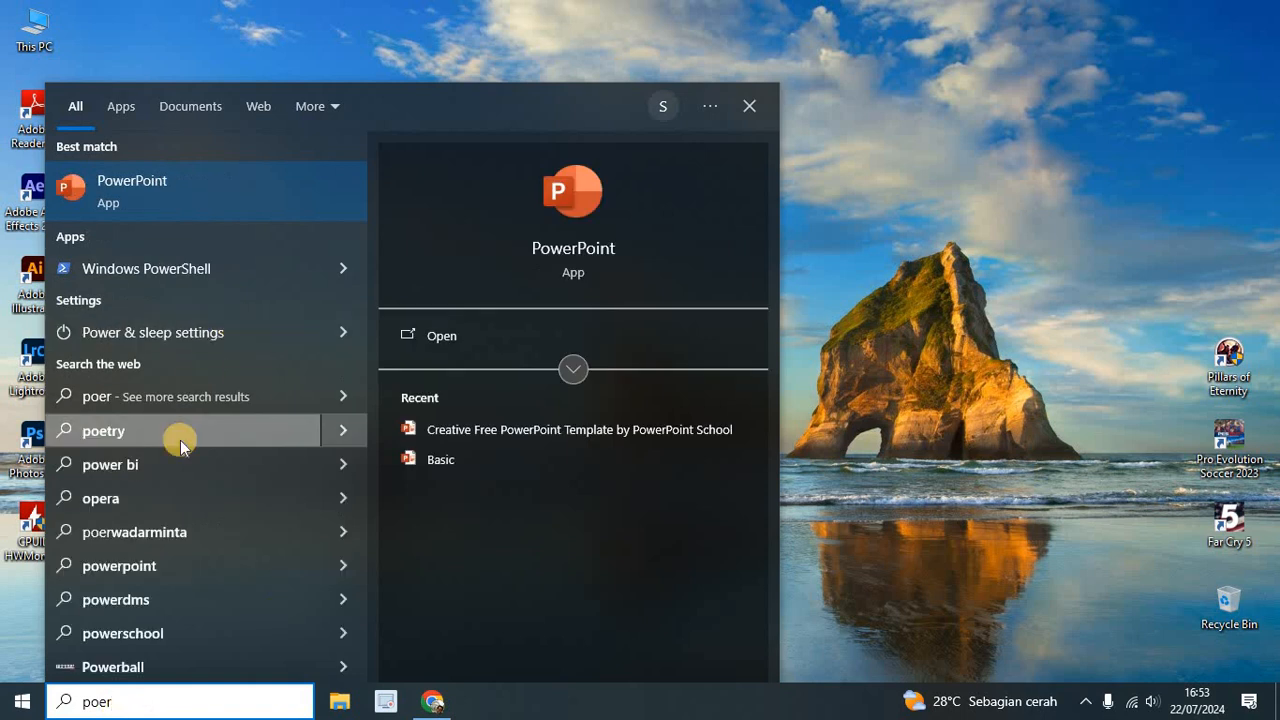
click(186, 334)
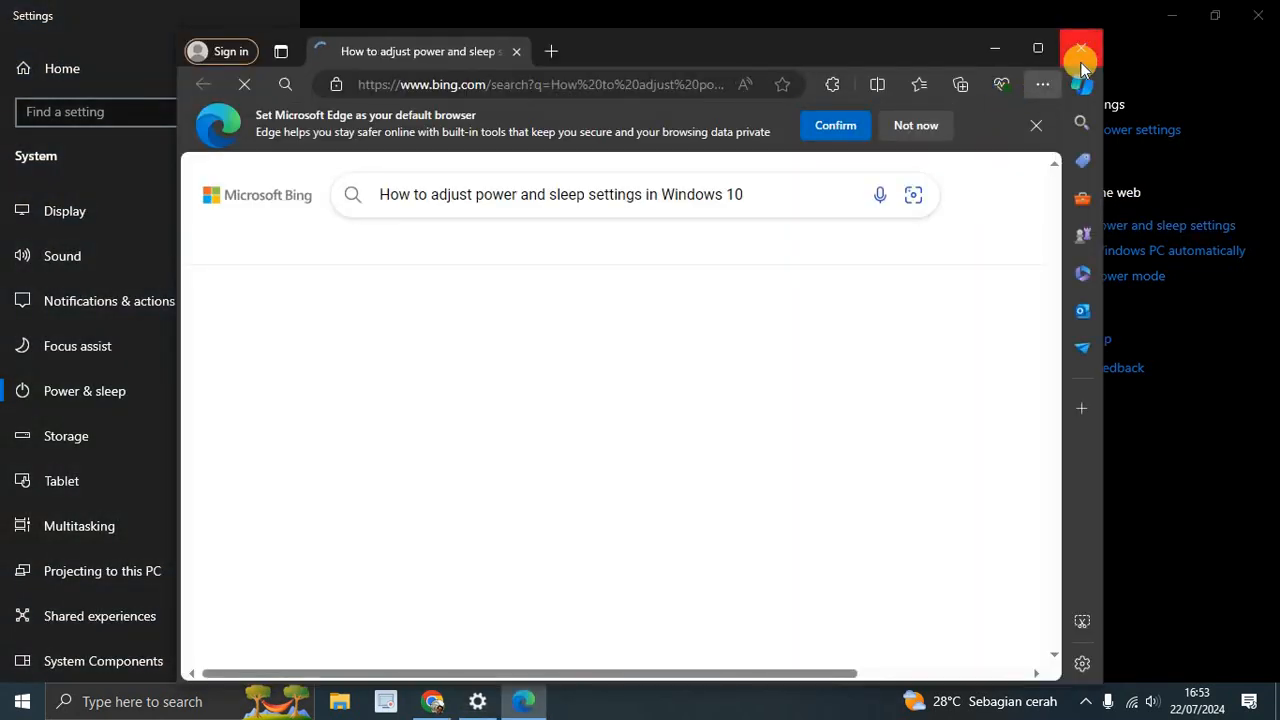
click(1081, 55)
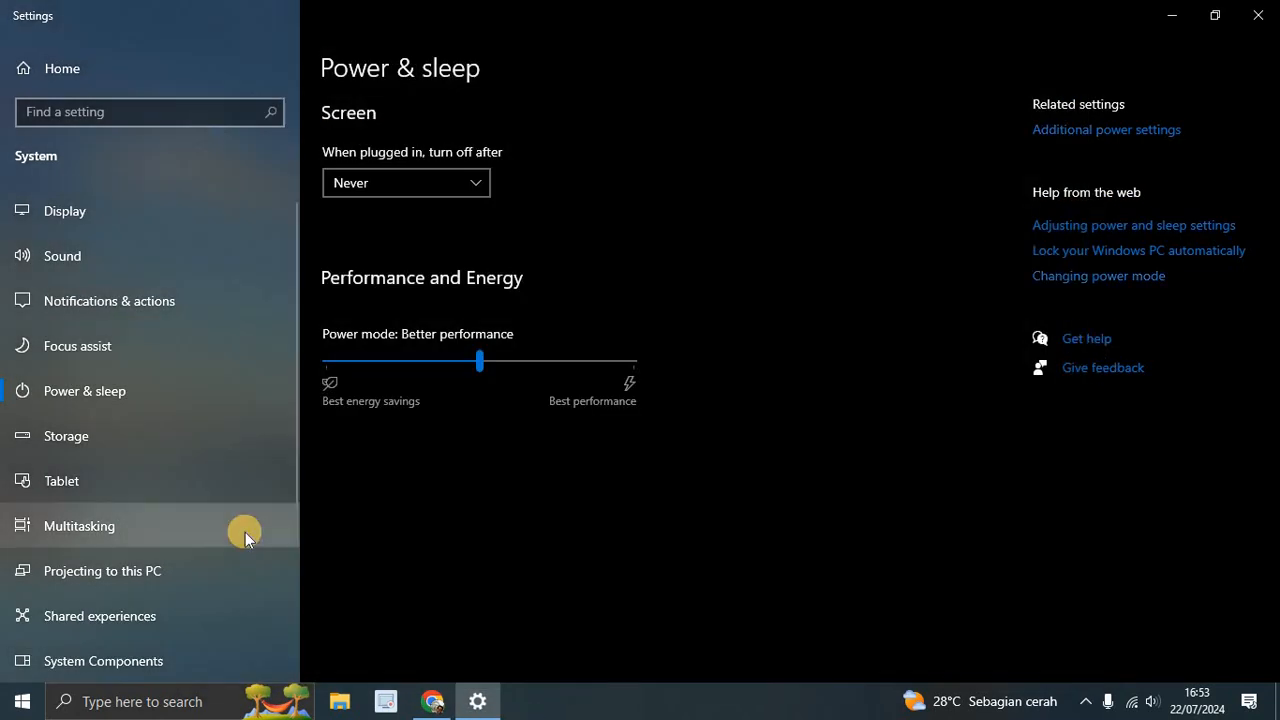
scroll(245, 532, down, 3)
scroll(193, 416, up, 1)
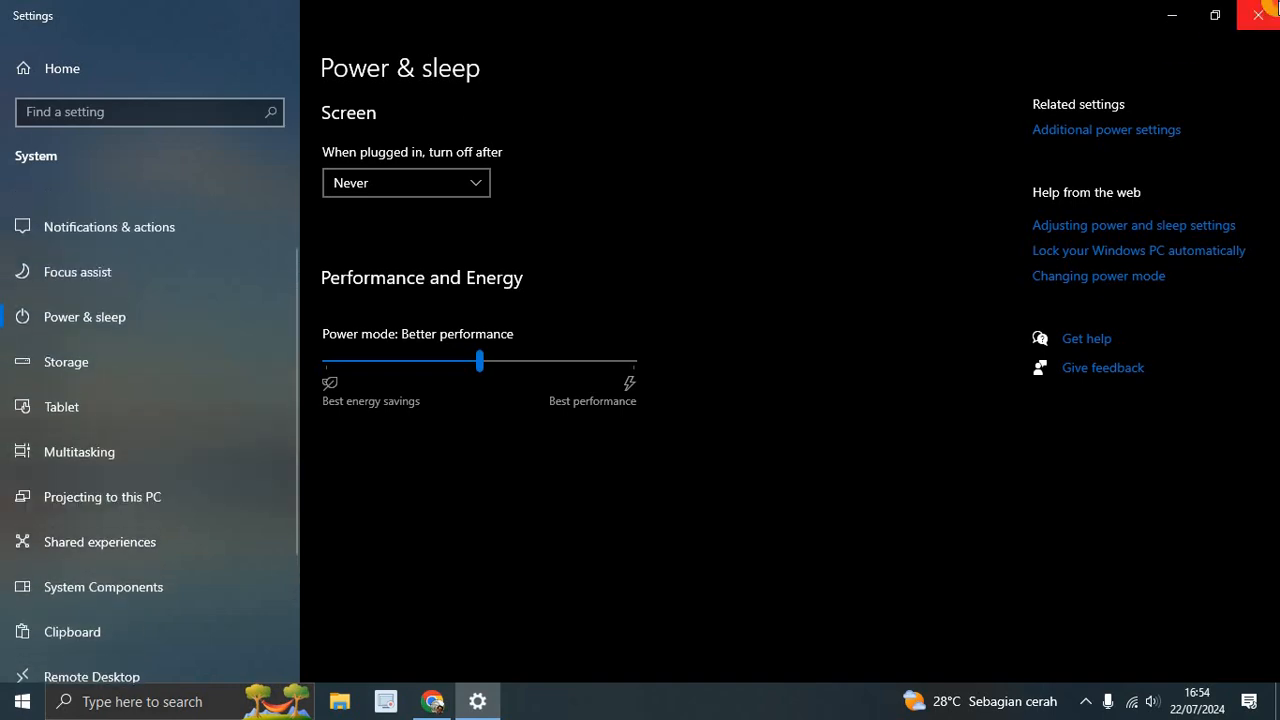
click(1258, 15)
click(90, 703)
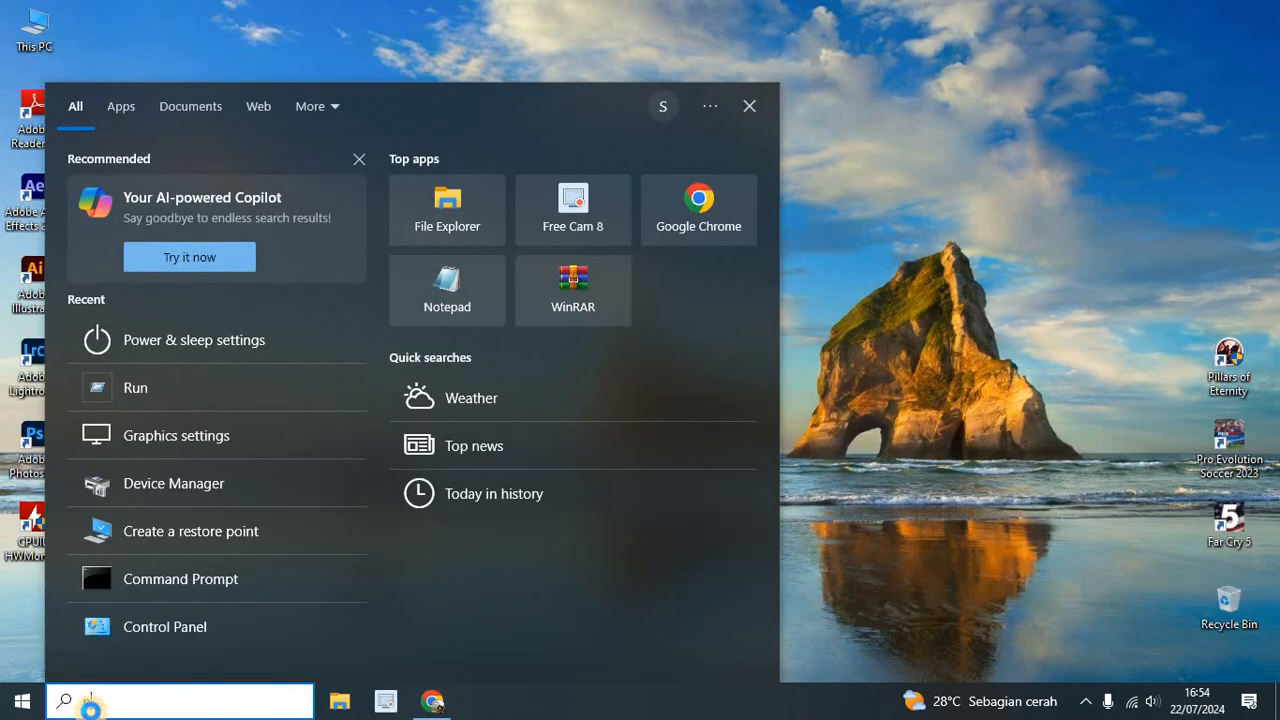
text(poer pl)
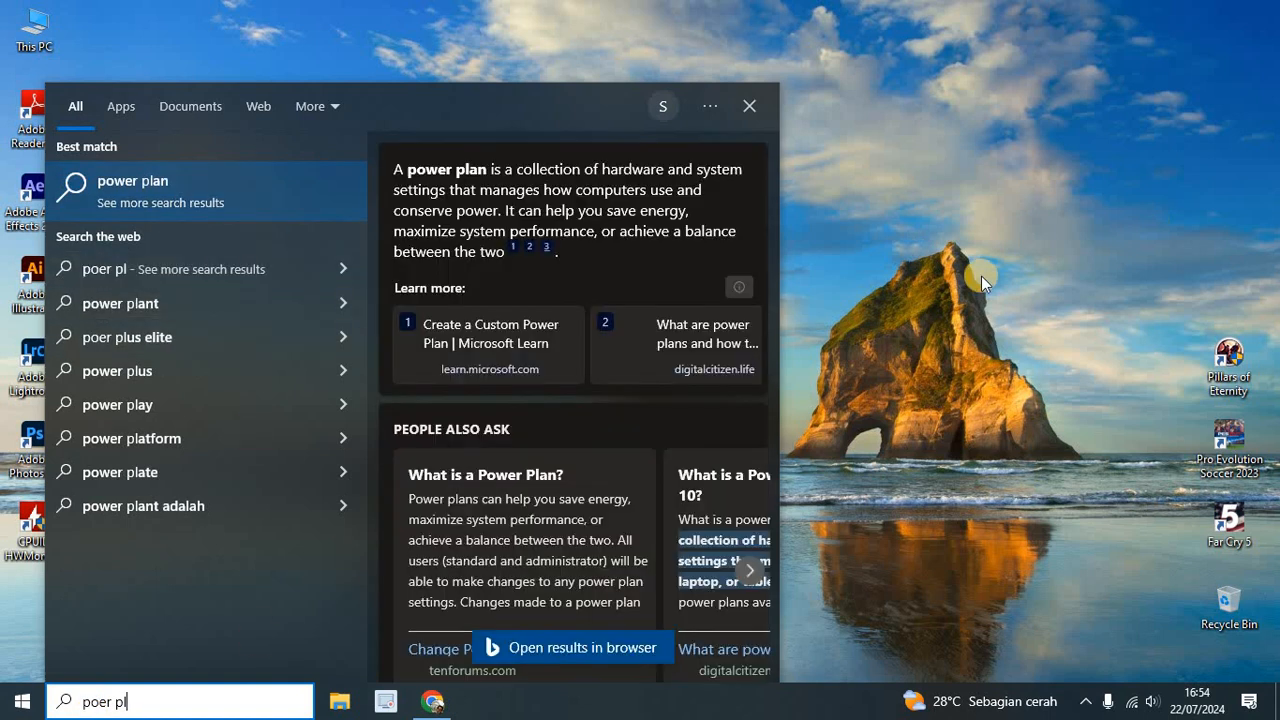
click(1109, 177)
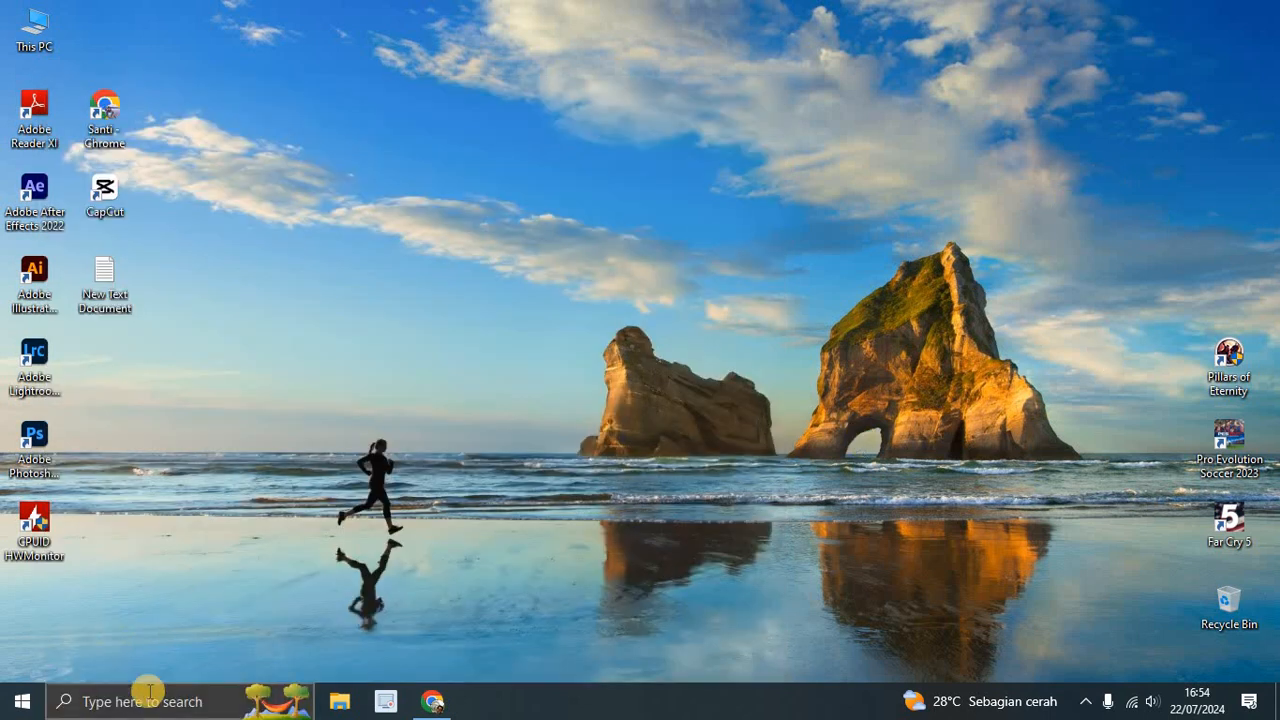
click(95, 690)
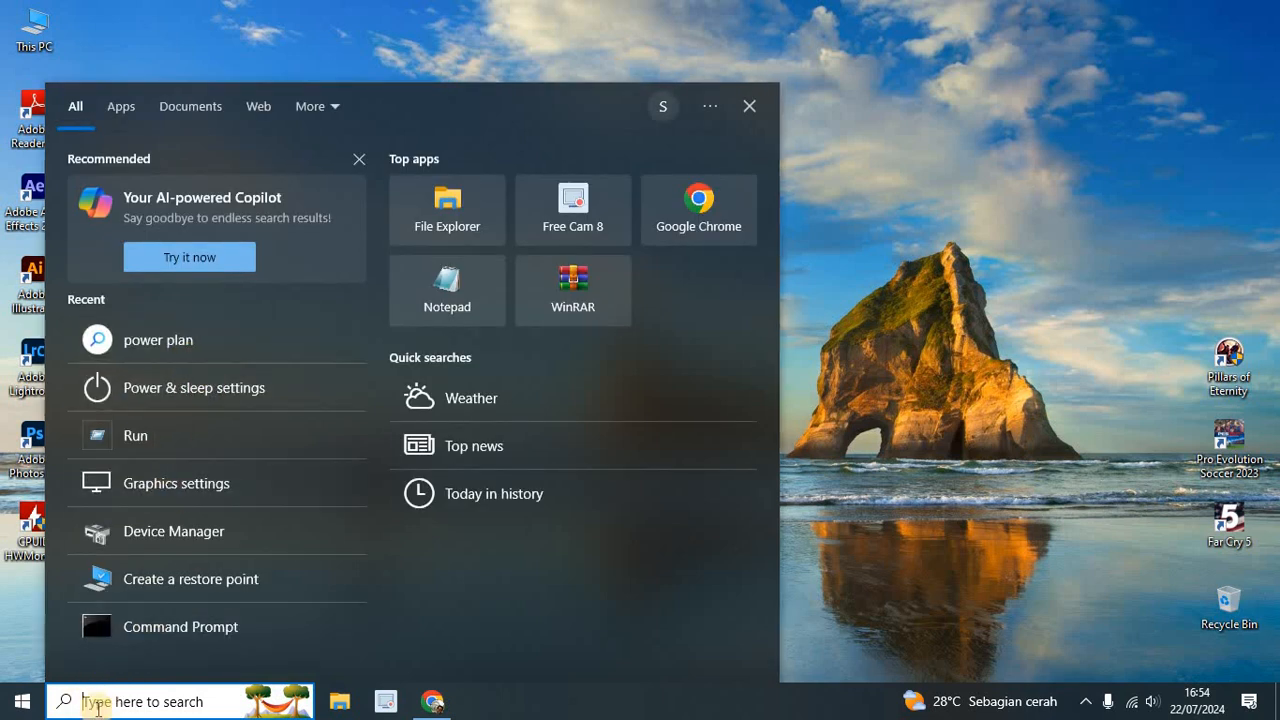
click(1044, 405)
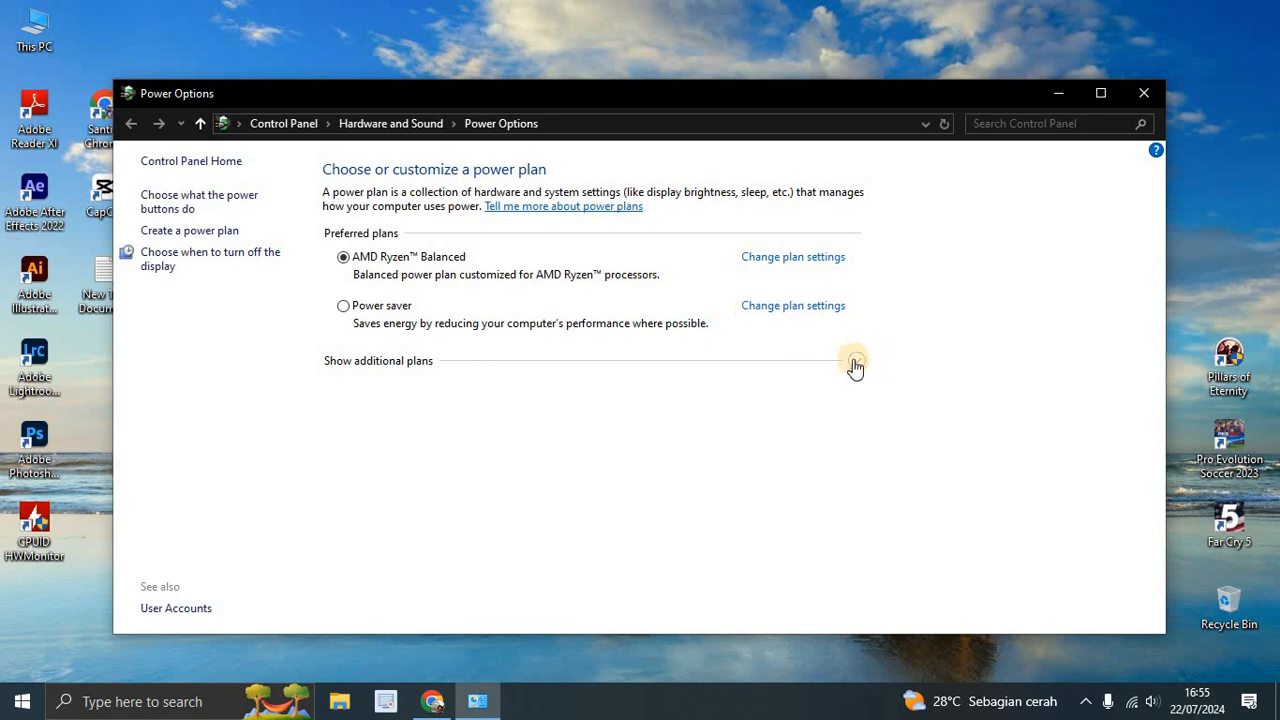
Step: Show the additional power plans and select the High performance plan
click(855, 363)
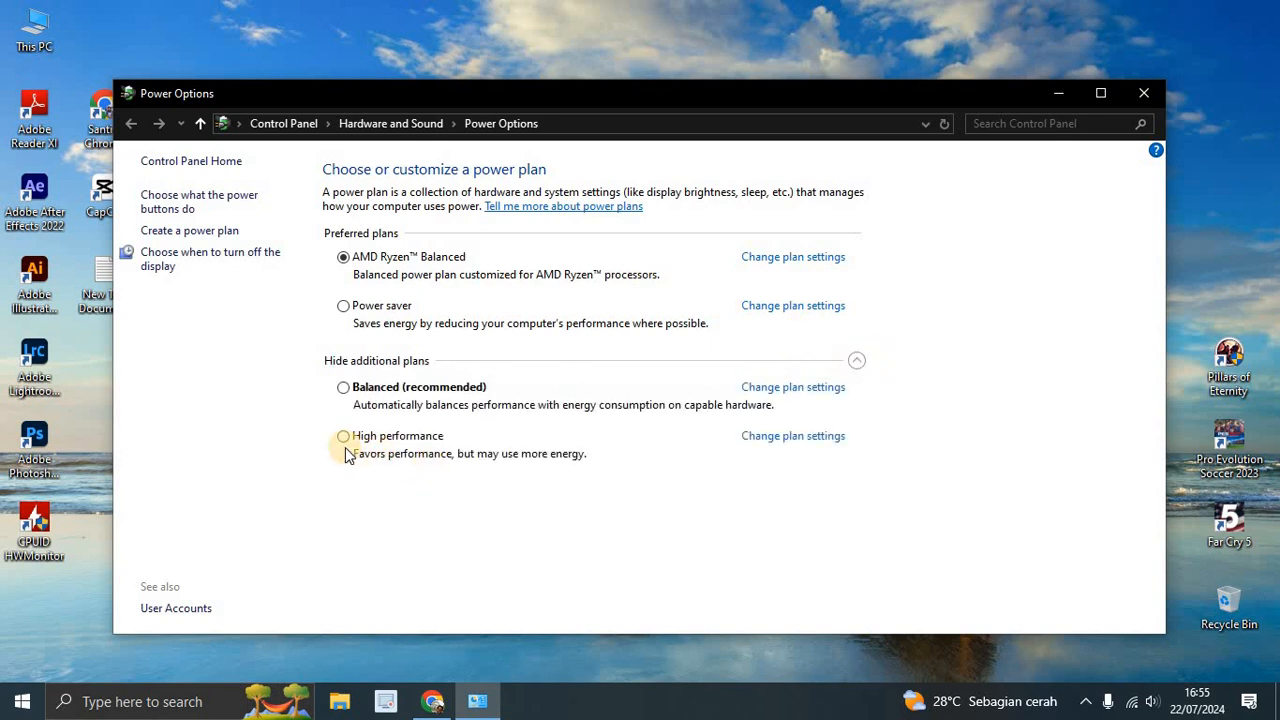
click(345, 440)
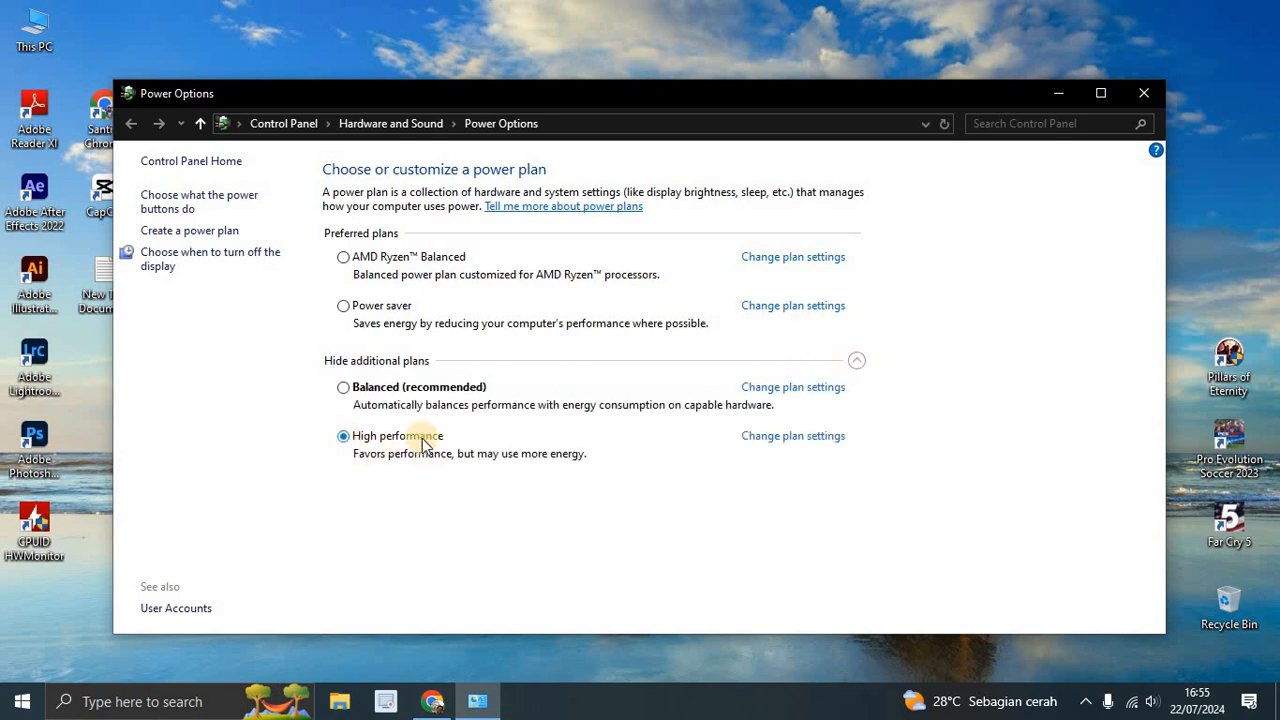
Step: Review the advanced power settings of the High performance plan and return to the plan list without saving changes
click(825, 436)
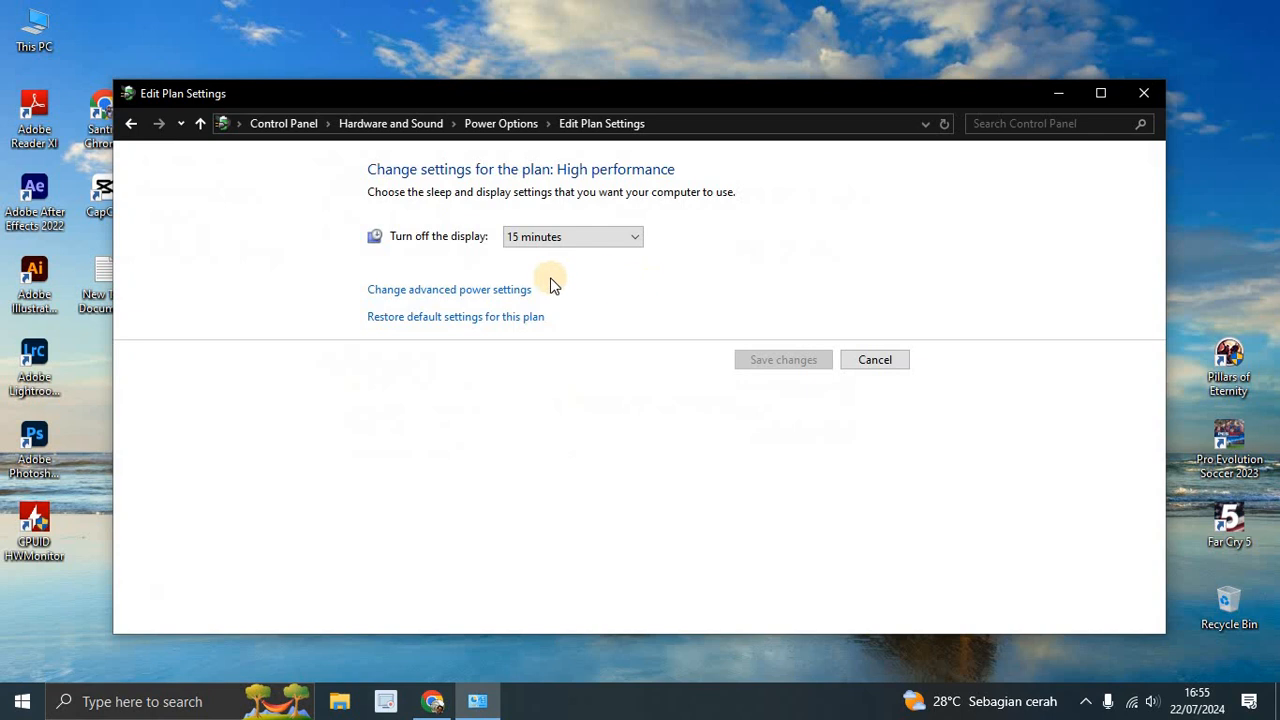
click(484, 290)
scroll(645, 410, down, 1)
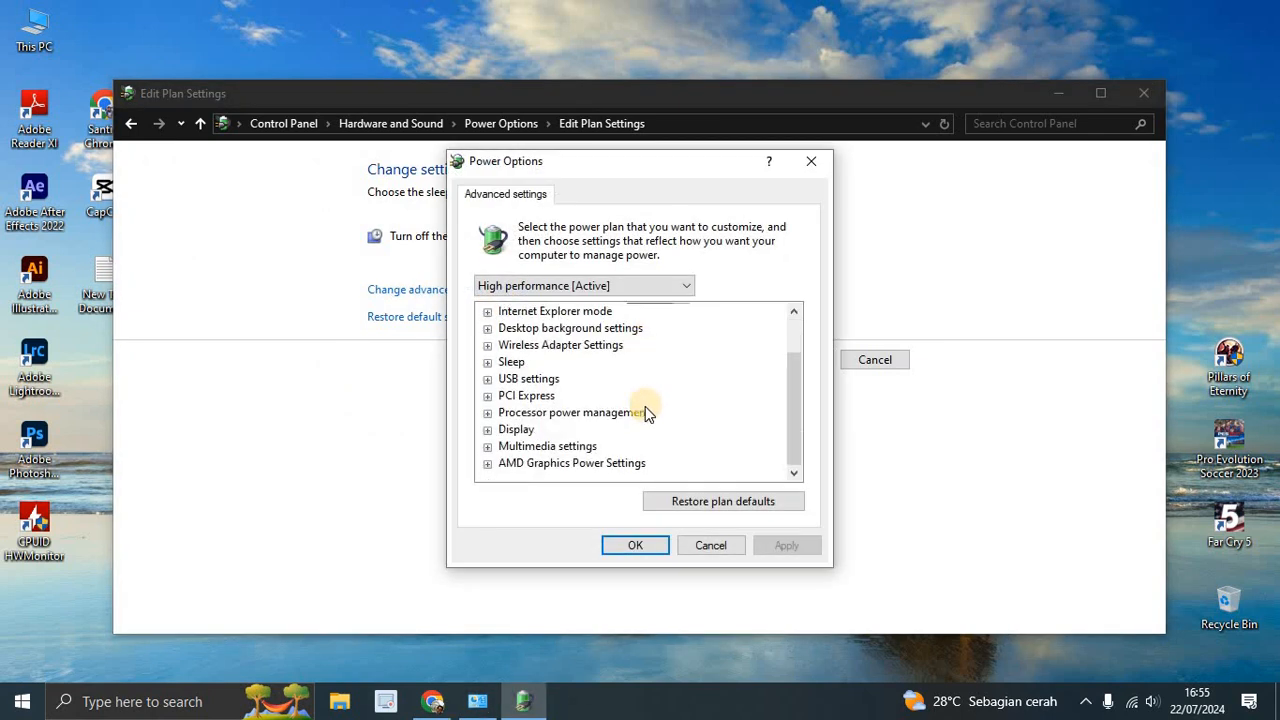
scroll(645, 410, up, 1)
scroll(645, 406, down, 1)
click(705, 545)
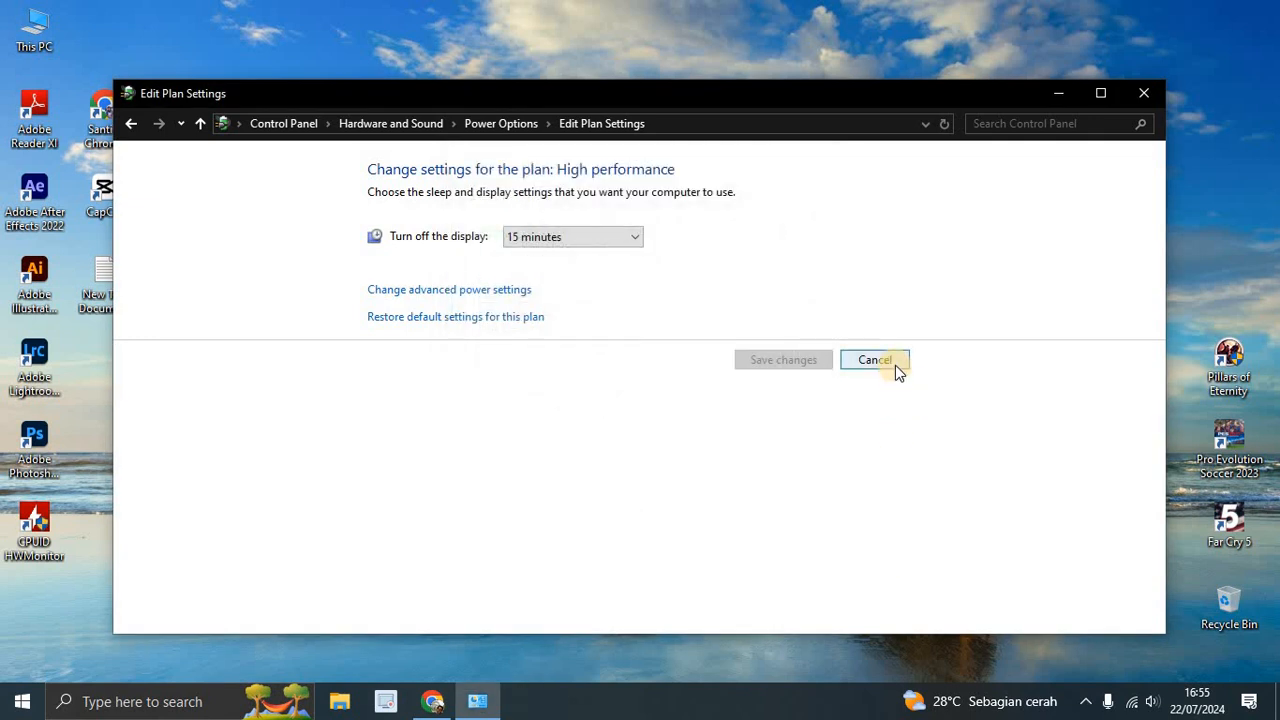
click(874, 360)
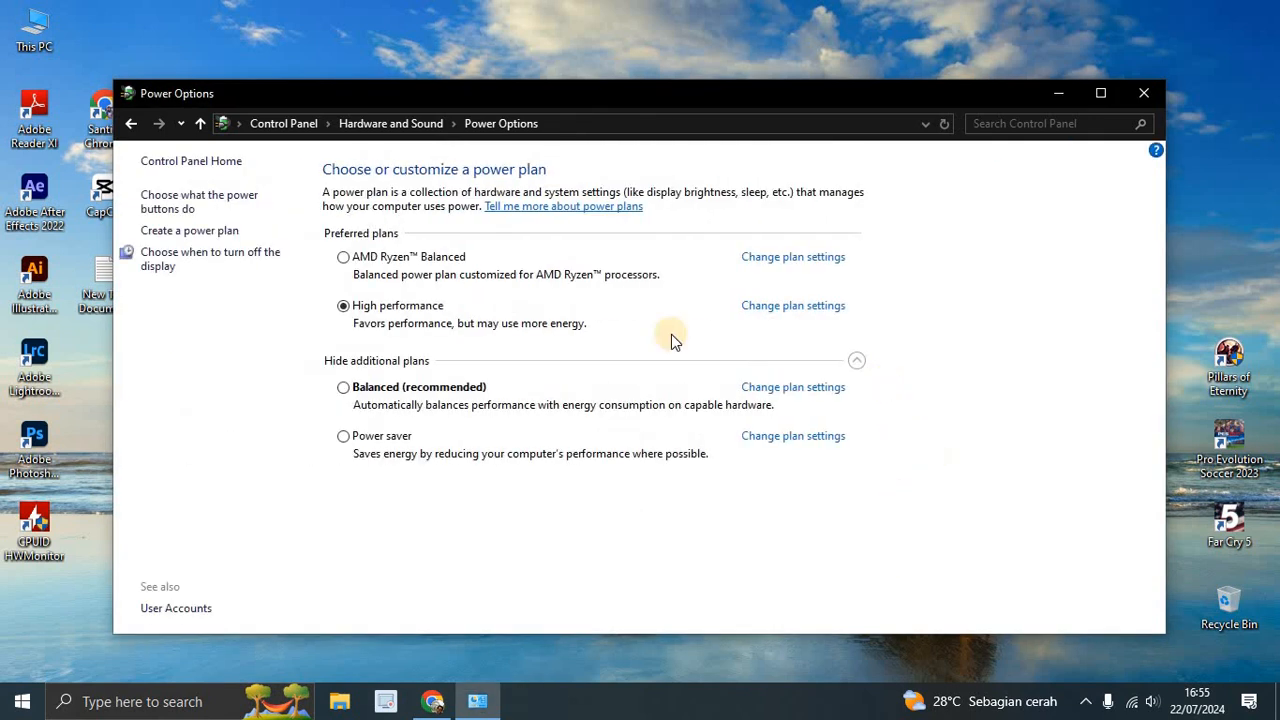
Step: Select the AMD Ryzen Balanced power plan and close Power Options
click(343, 257)
click(1143, 94)
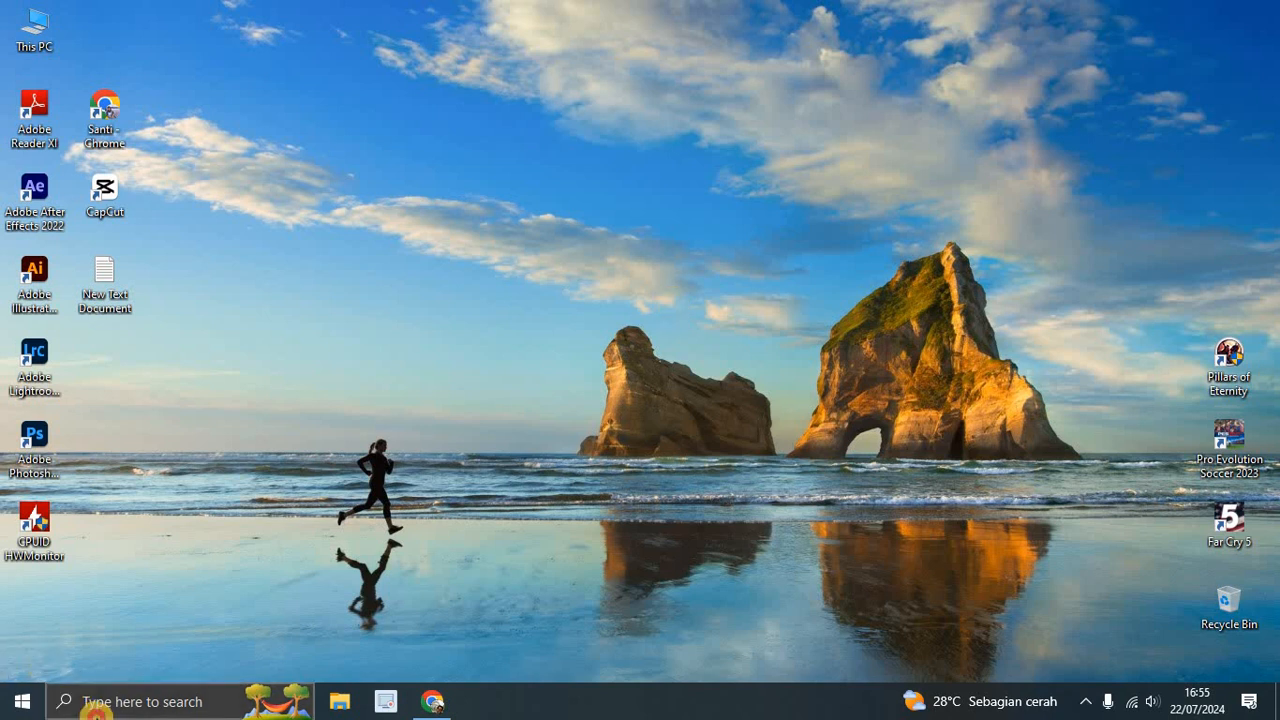
Step: Find the Storage Sense setting through Windows search and turn Storage Sense on
click(88, 702)
text(se)
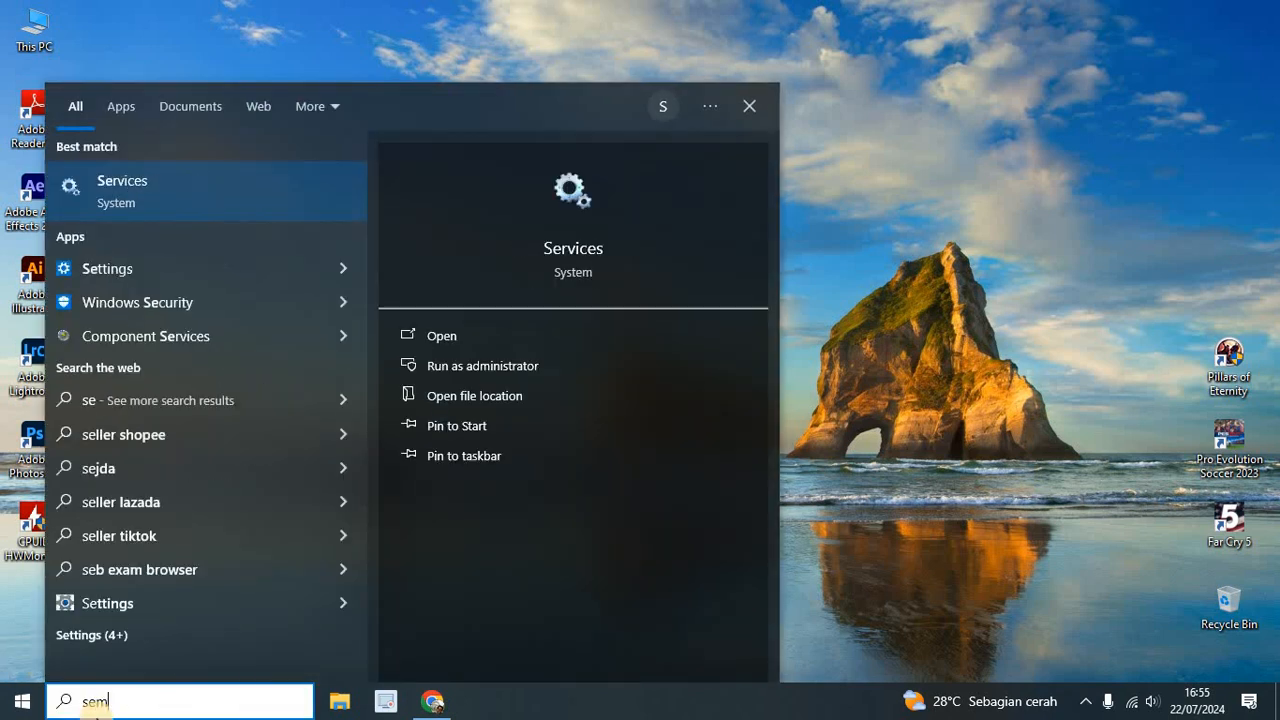
text(m)
key(BackSpace)
text(nse)
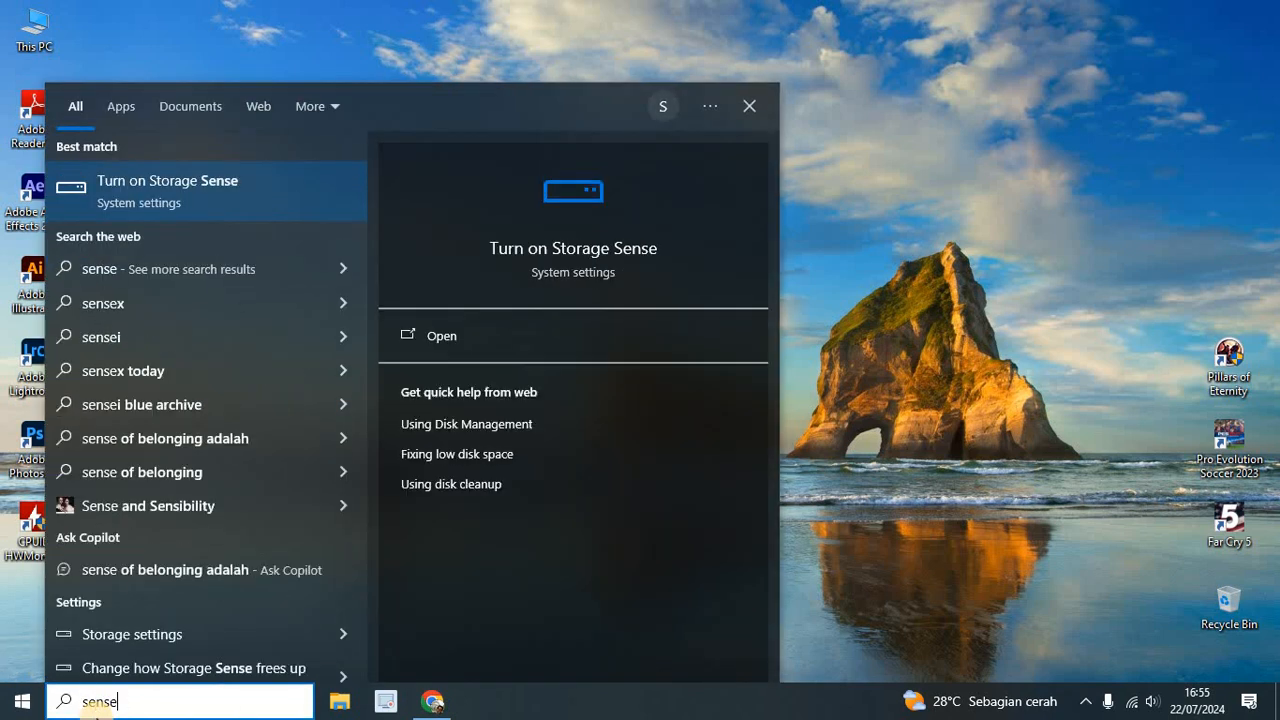
click(171, 198)
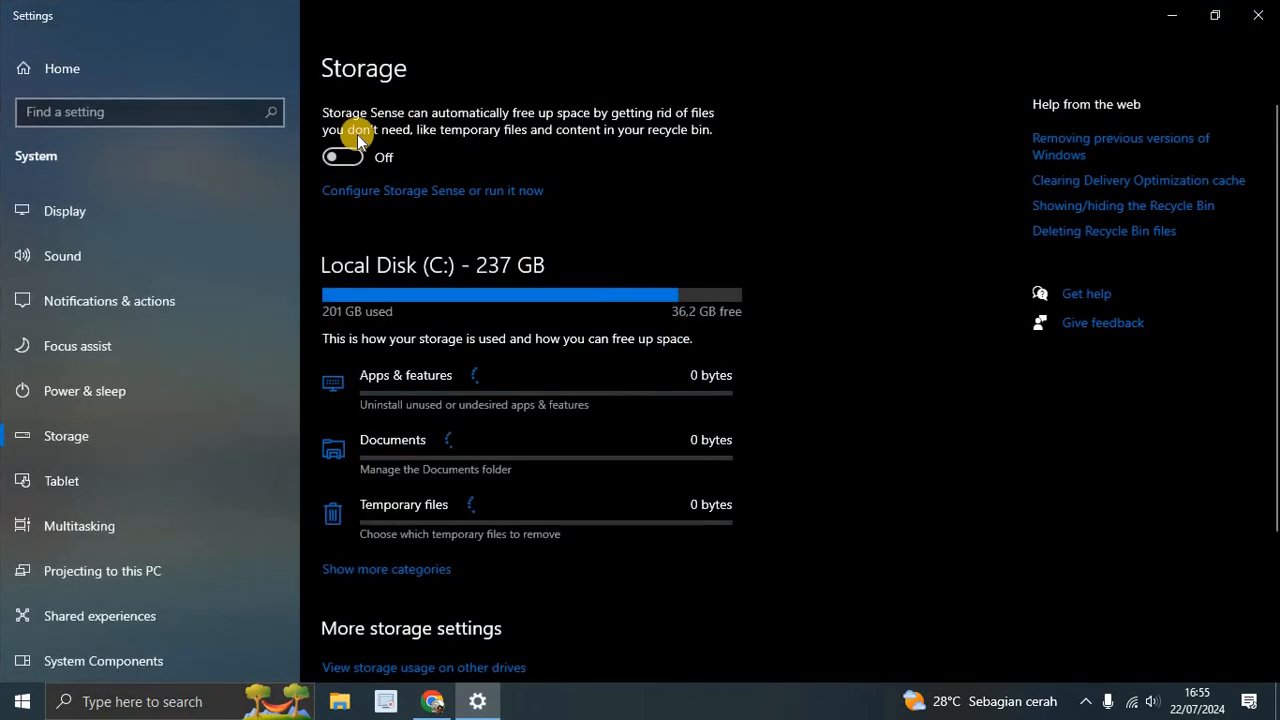
click(346, 159)
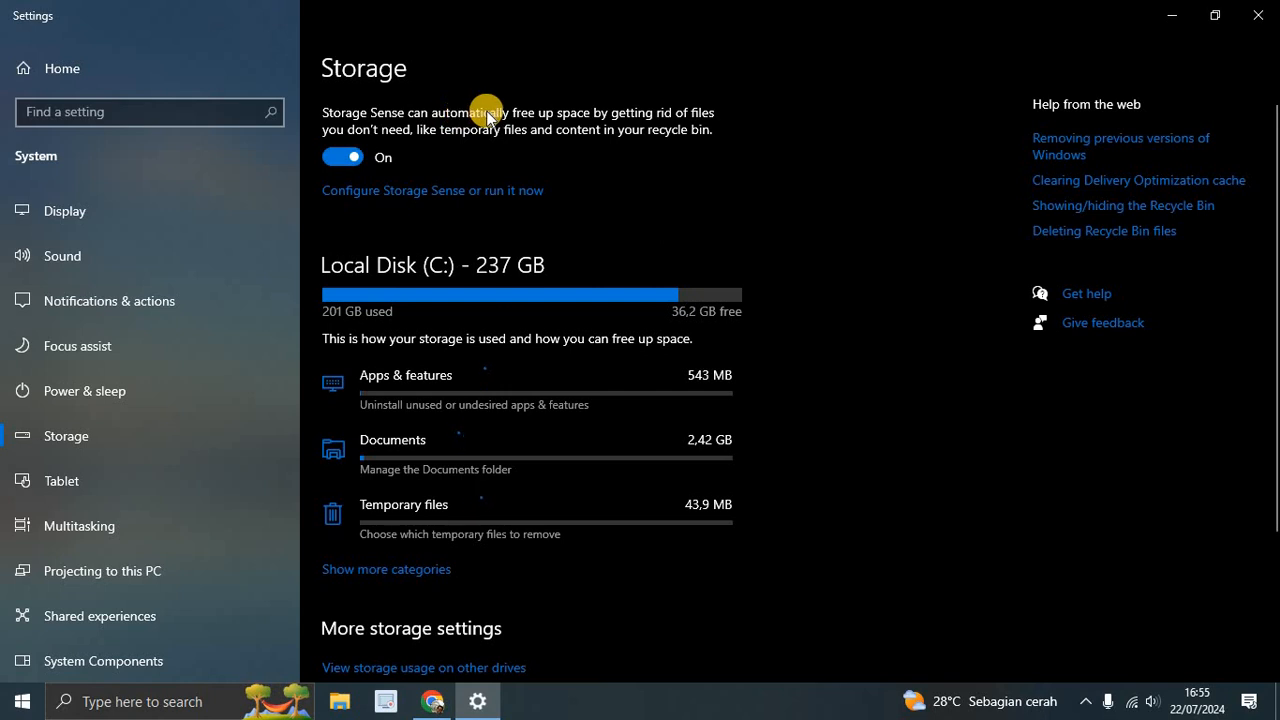
Step: Look over the Storage page and the Storage Sense configuration options, and close Settings
click(543, 112)
click(670, 114)
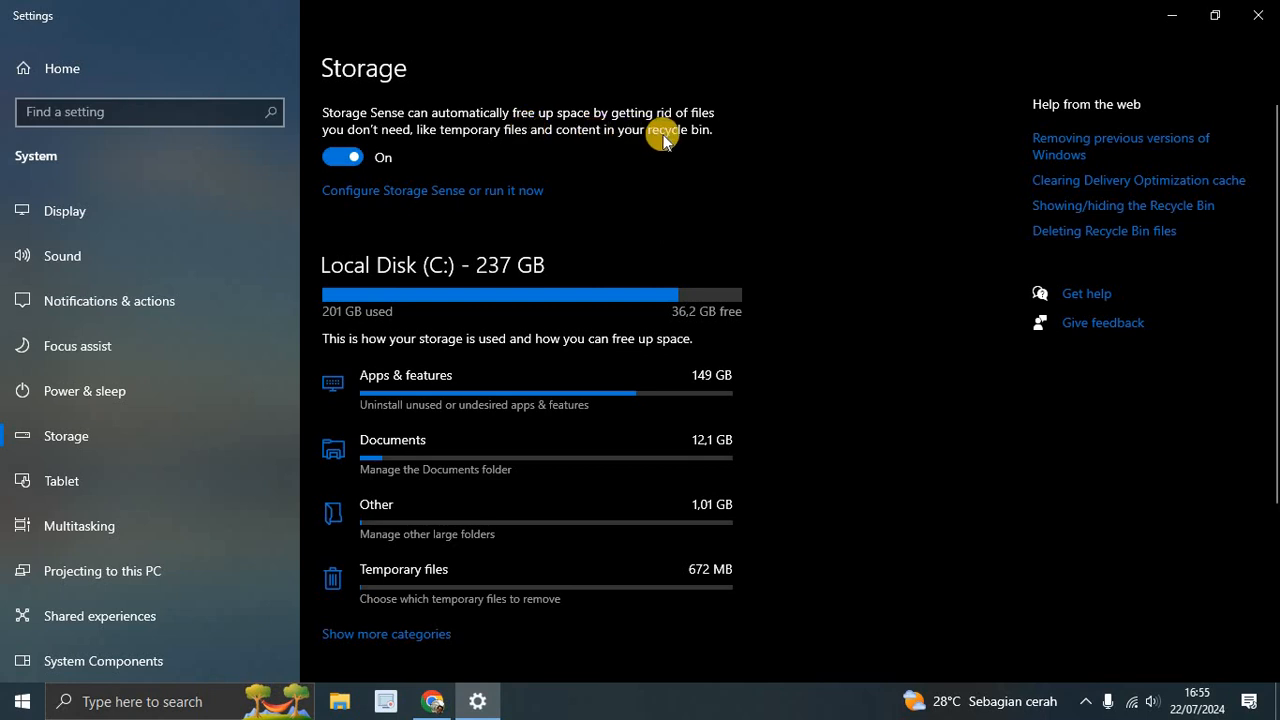
scroll(666, 134, down, 3)
scroll(676, 140, up, 3)
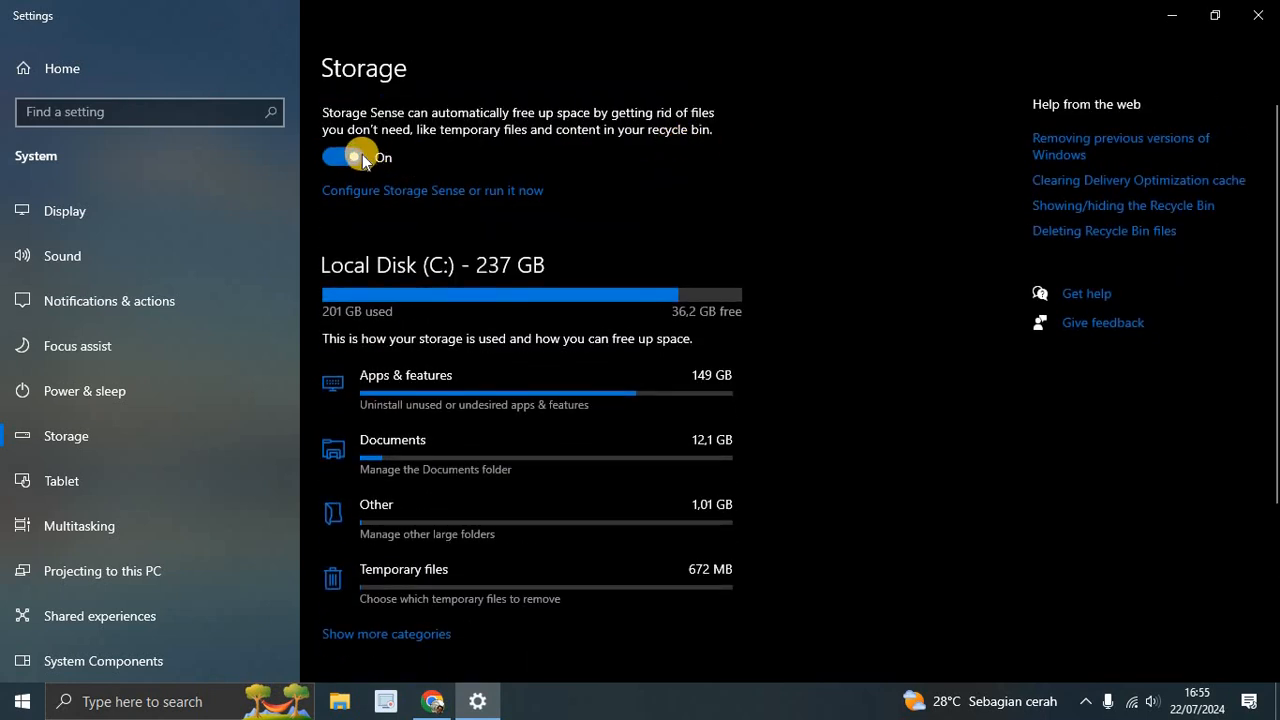
click(490, 188)
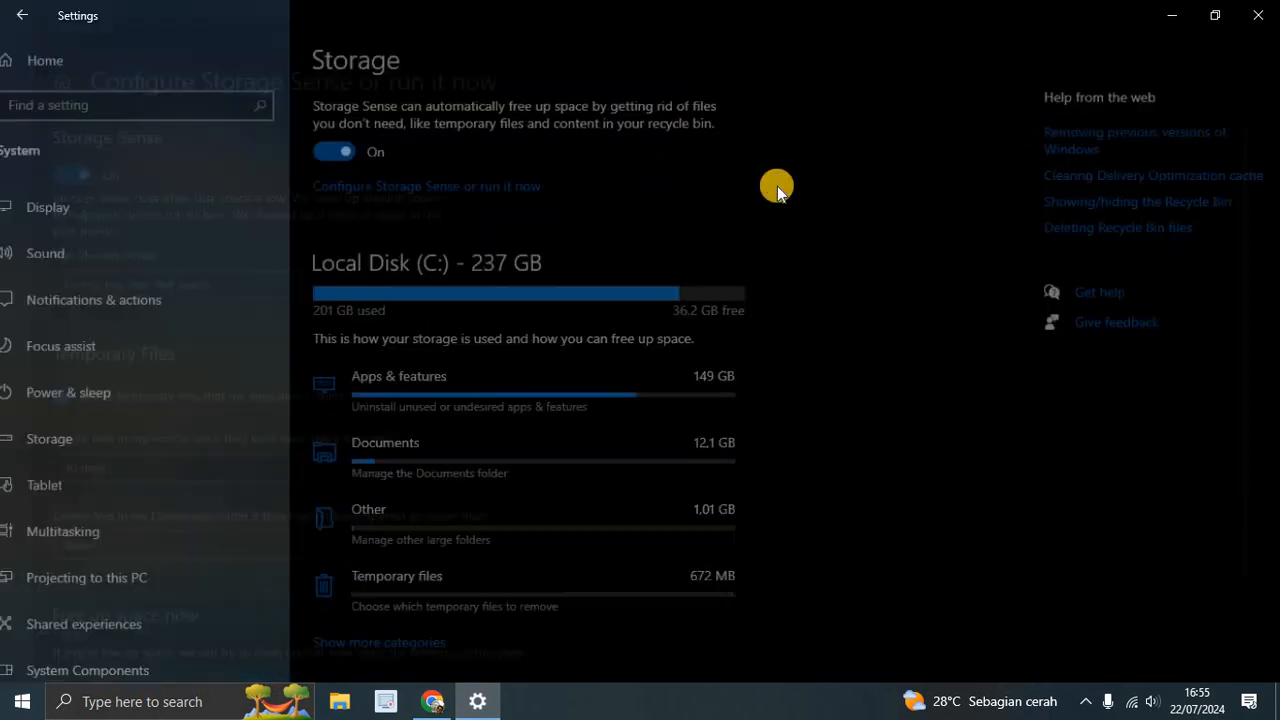
scroll(482, 298, down, 2)
scroll(482, 298, up, 2)
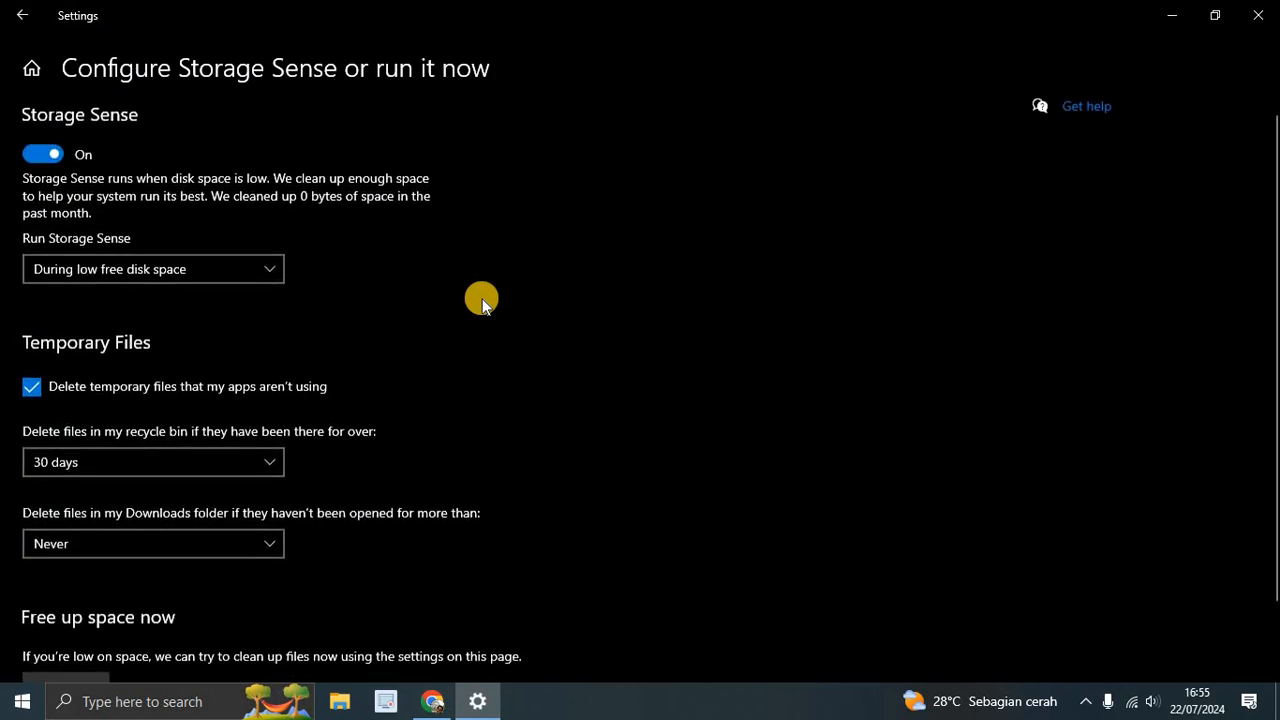
scroll(482, 298, down, 2)
scroll(482, 298, up, 2)
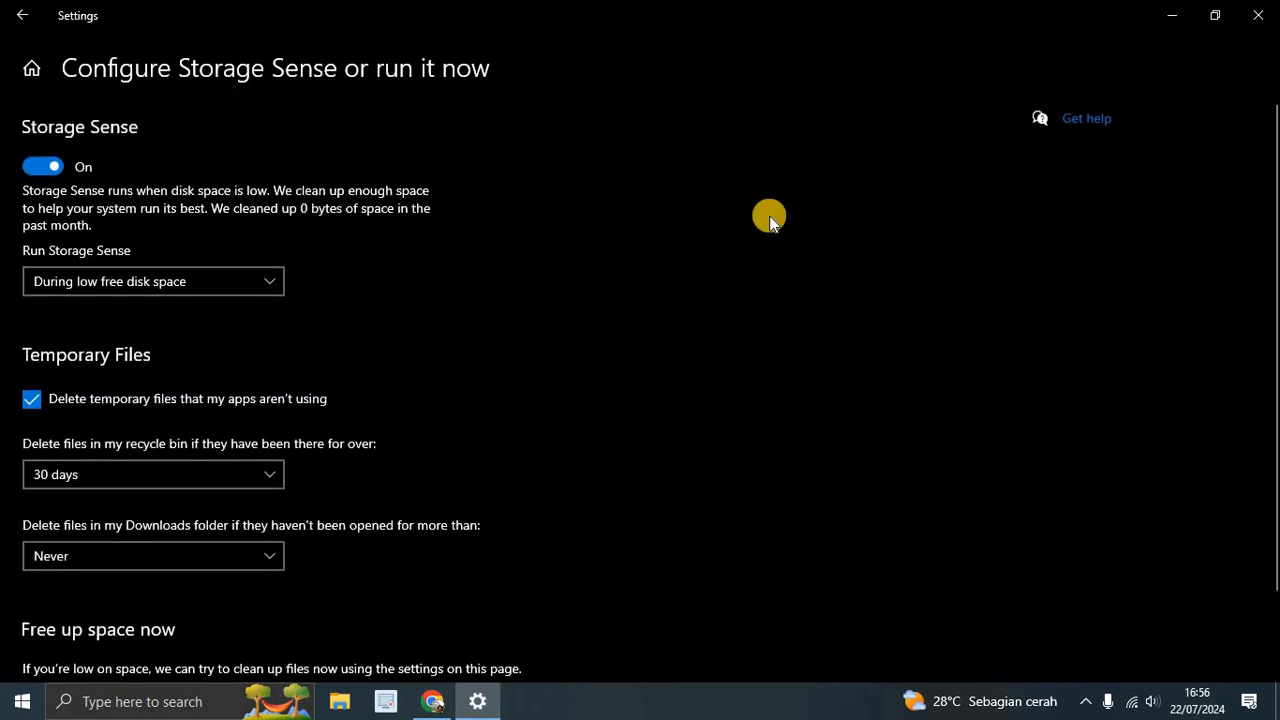
scroll(858, 230, down, 2)
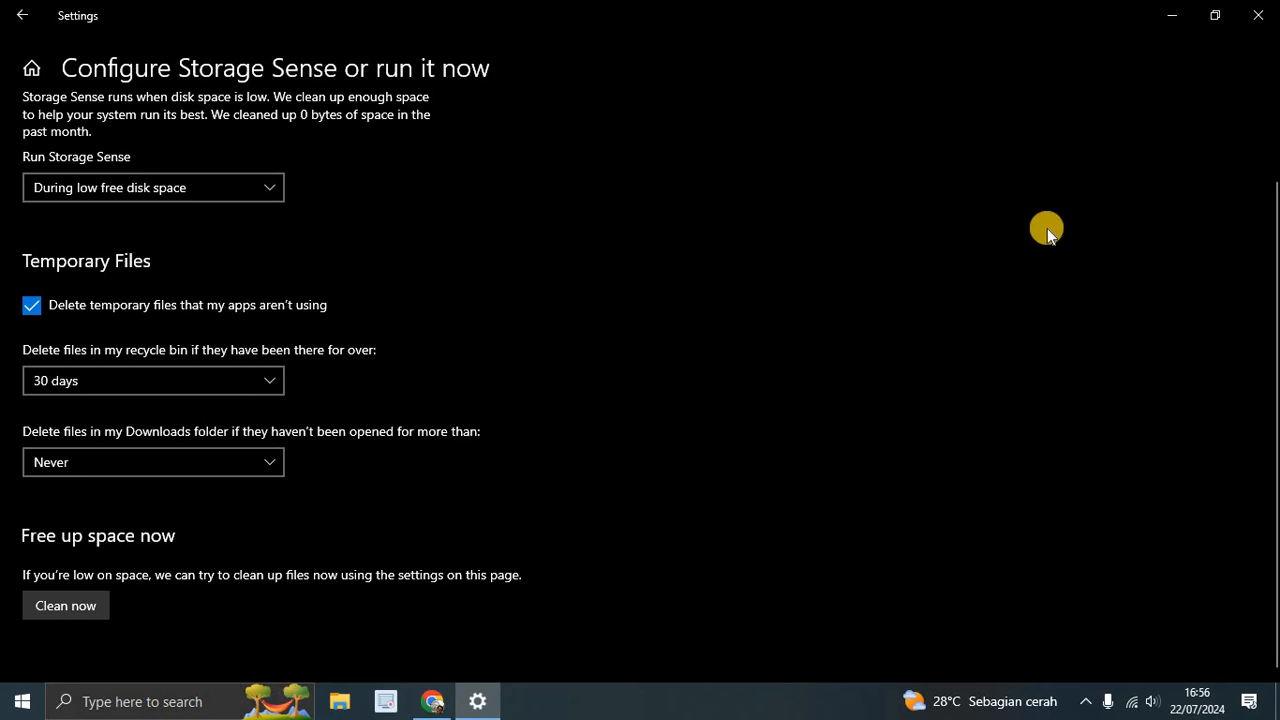
click(1248, 18)
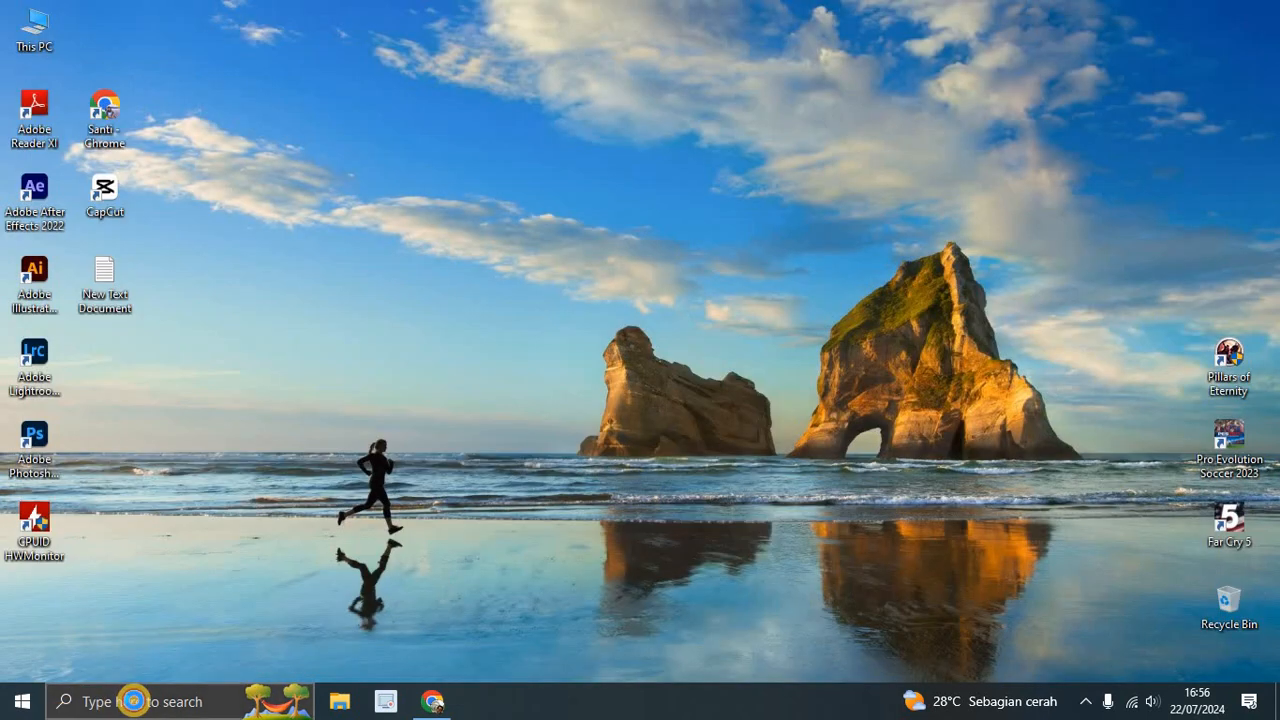
Step: Find the advanced system settings through Windows search and look through the computer name, hardware and advanced sections of System Properties
click(134, 700)
text(advs)
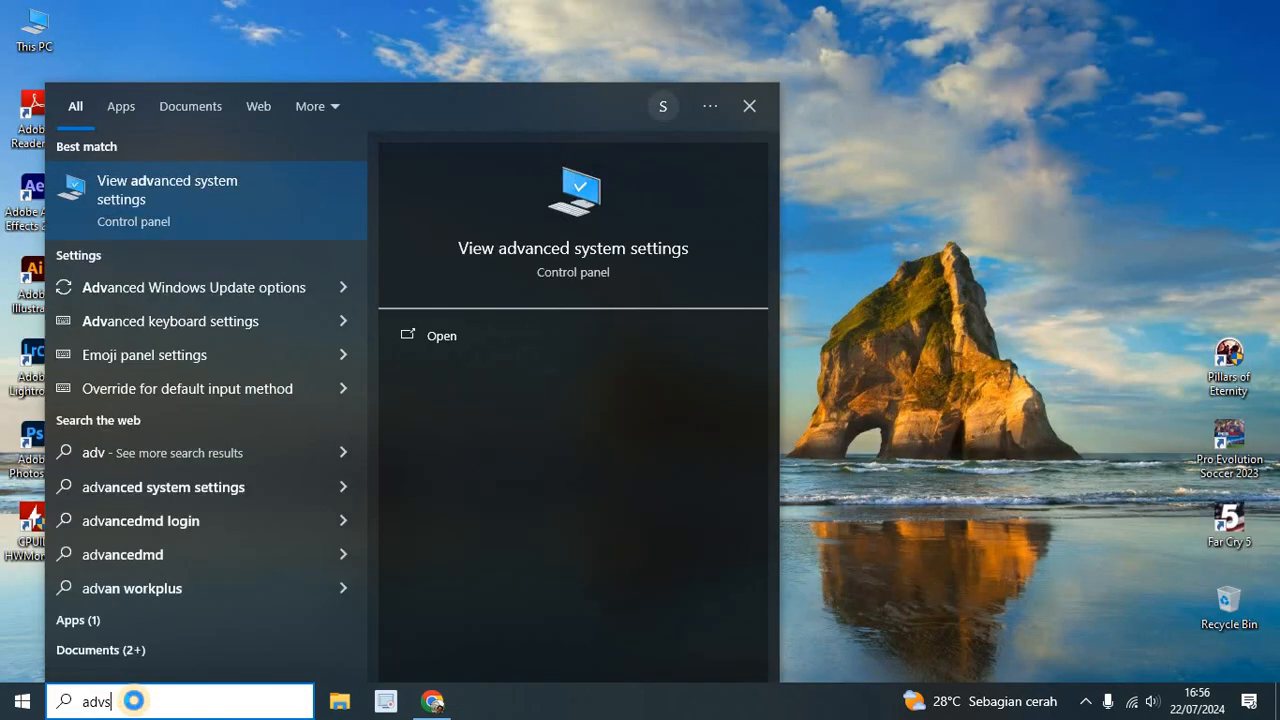
key(BackSpace)
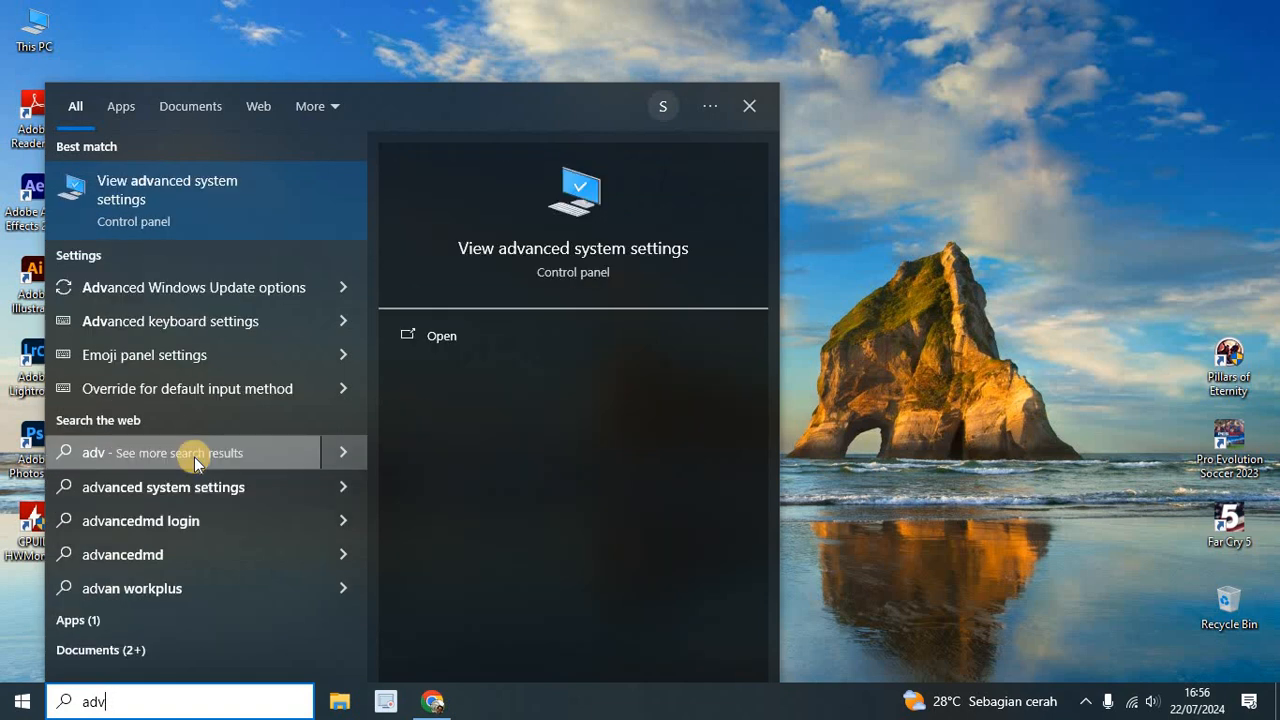
click(243, 214)
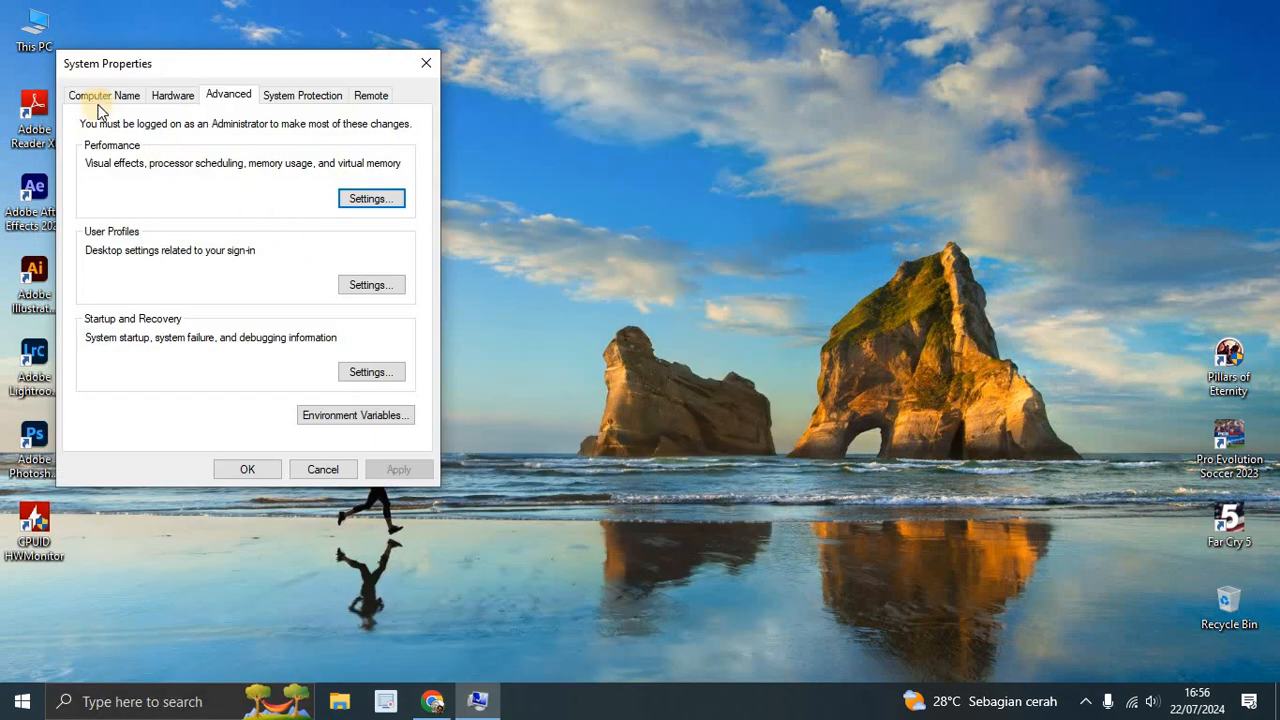
click(98, 100)
click(165, 95)
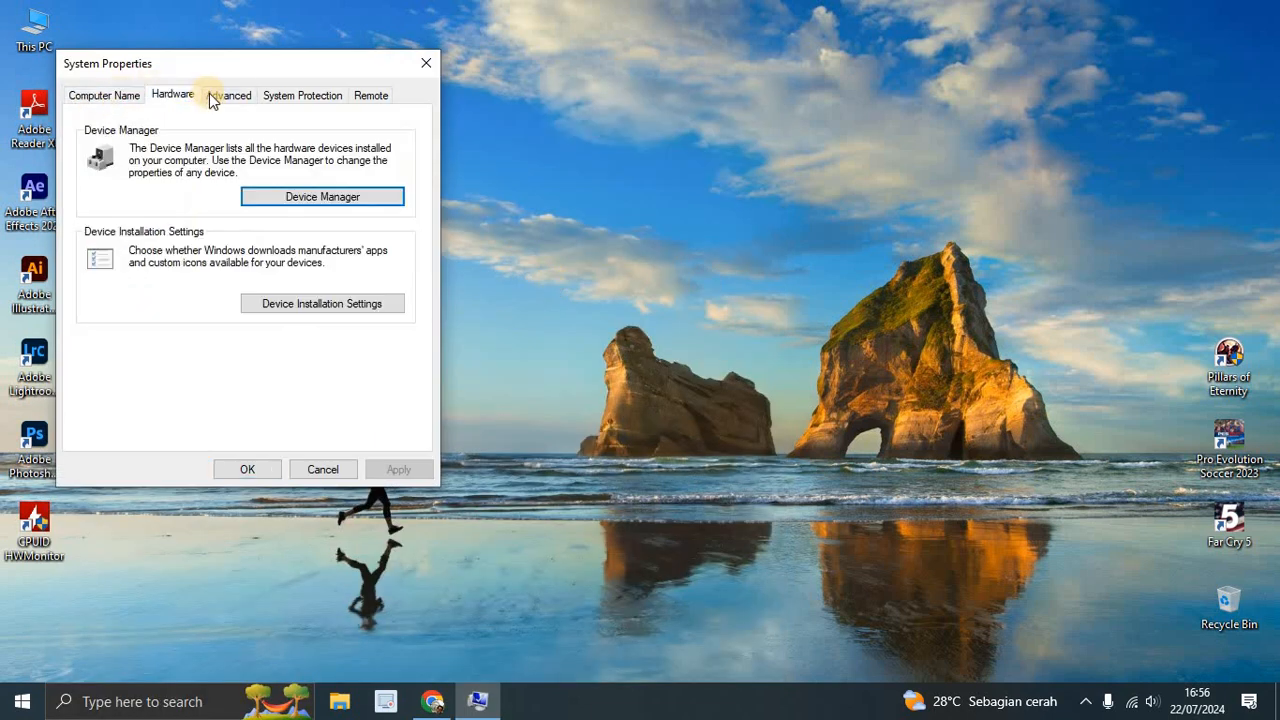
click(206, 96)
click(183, 97)
click(225, 99)
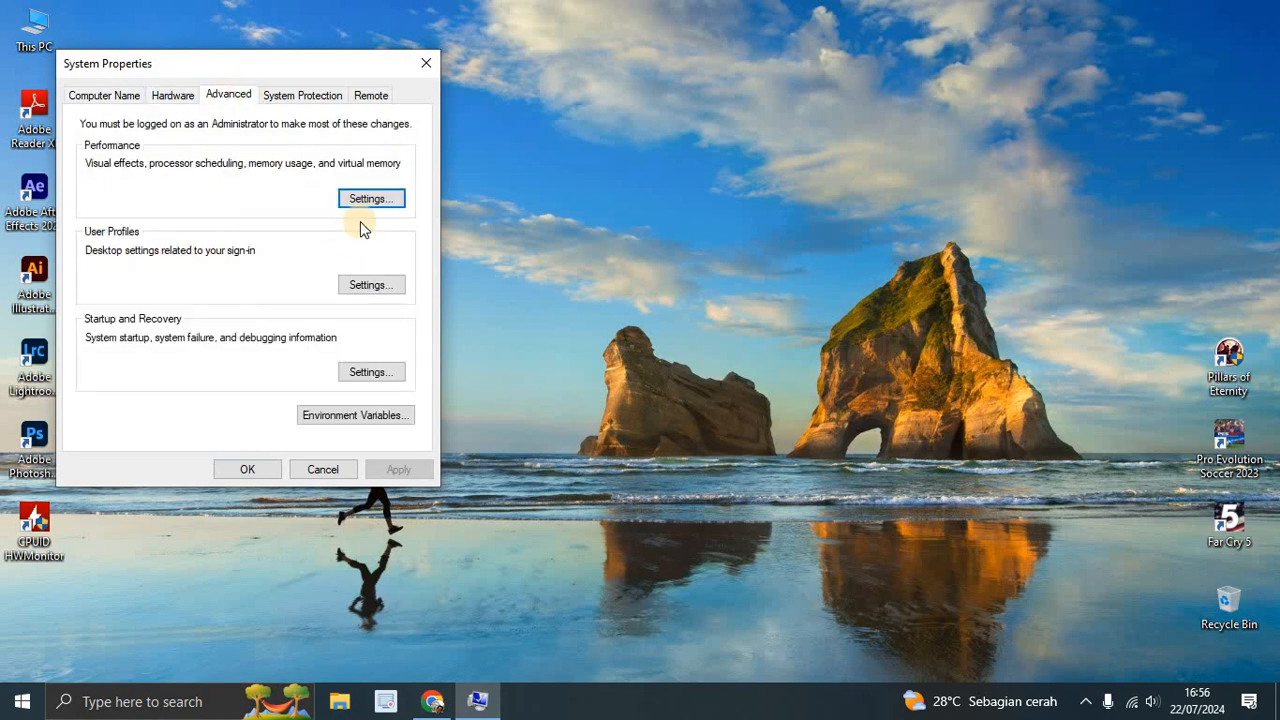
Step: Try the best performance and best appearance presets for visual effects, and close the performance options and System Properties without saving
click(375, 199)
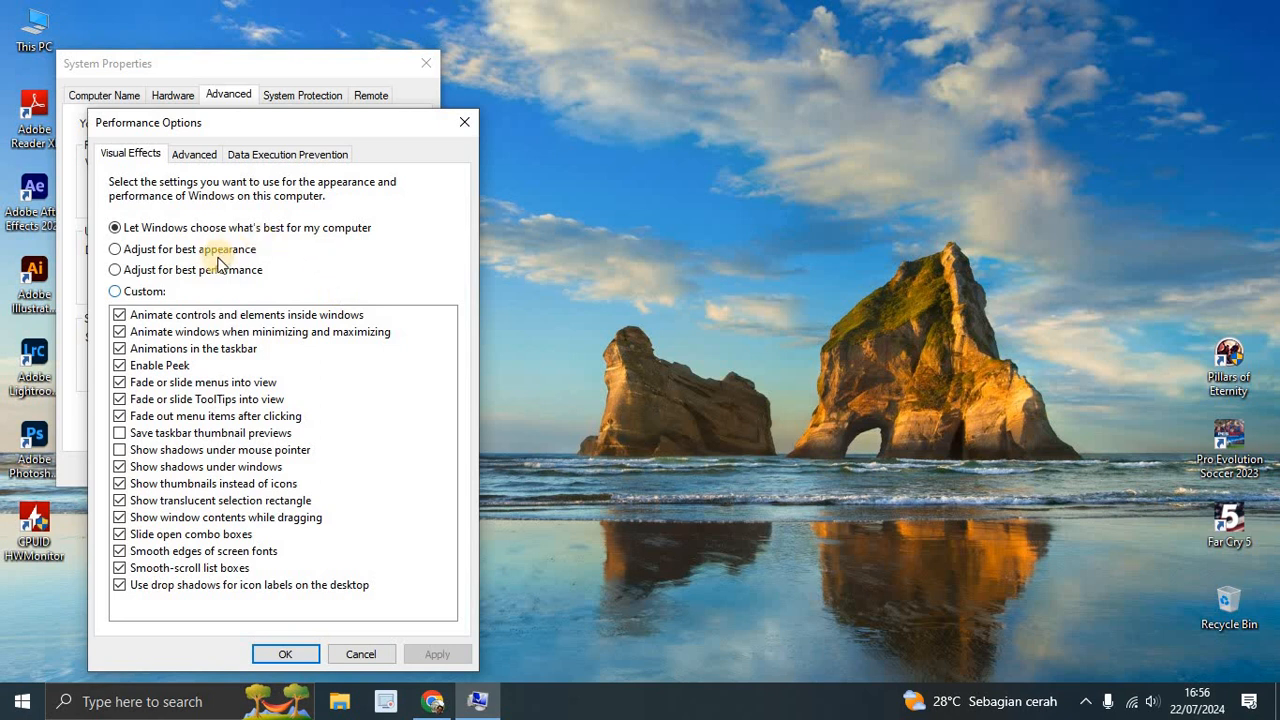
click(226, 270)
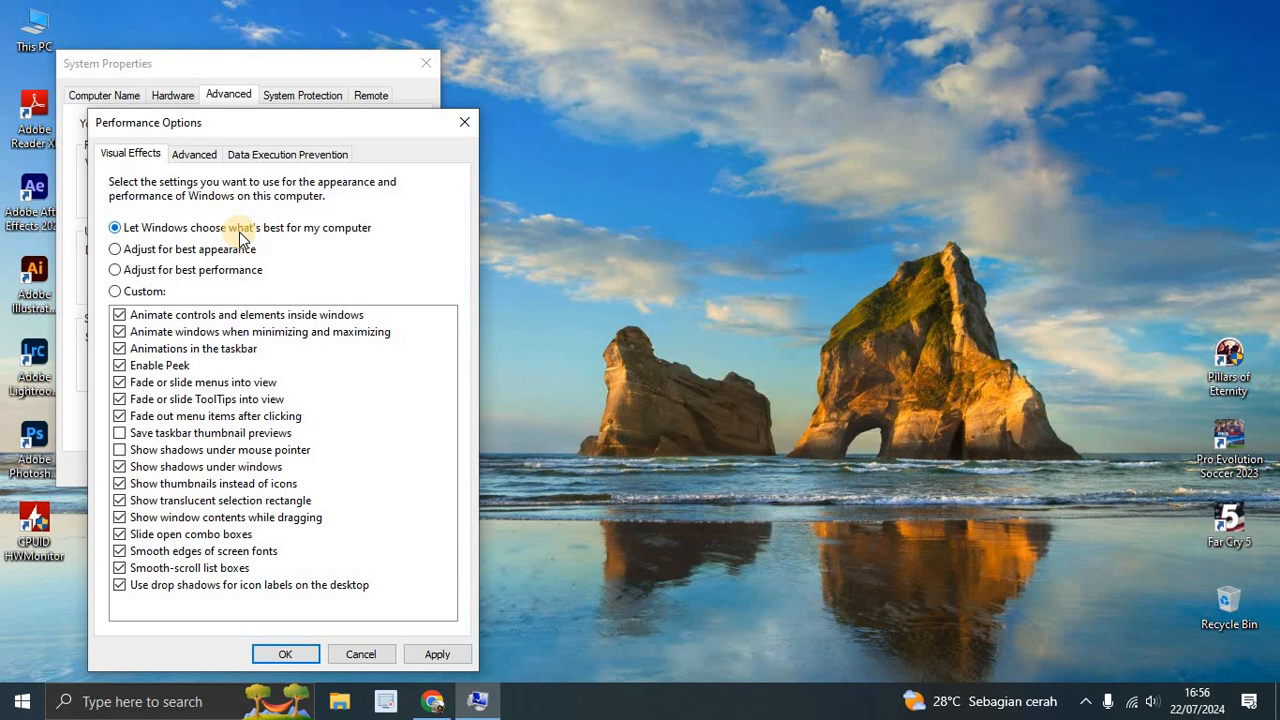
click(226, 270)
click(215, 274)
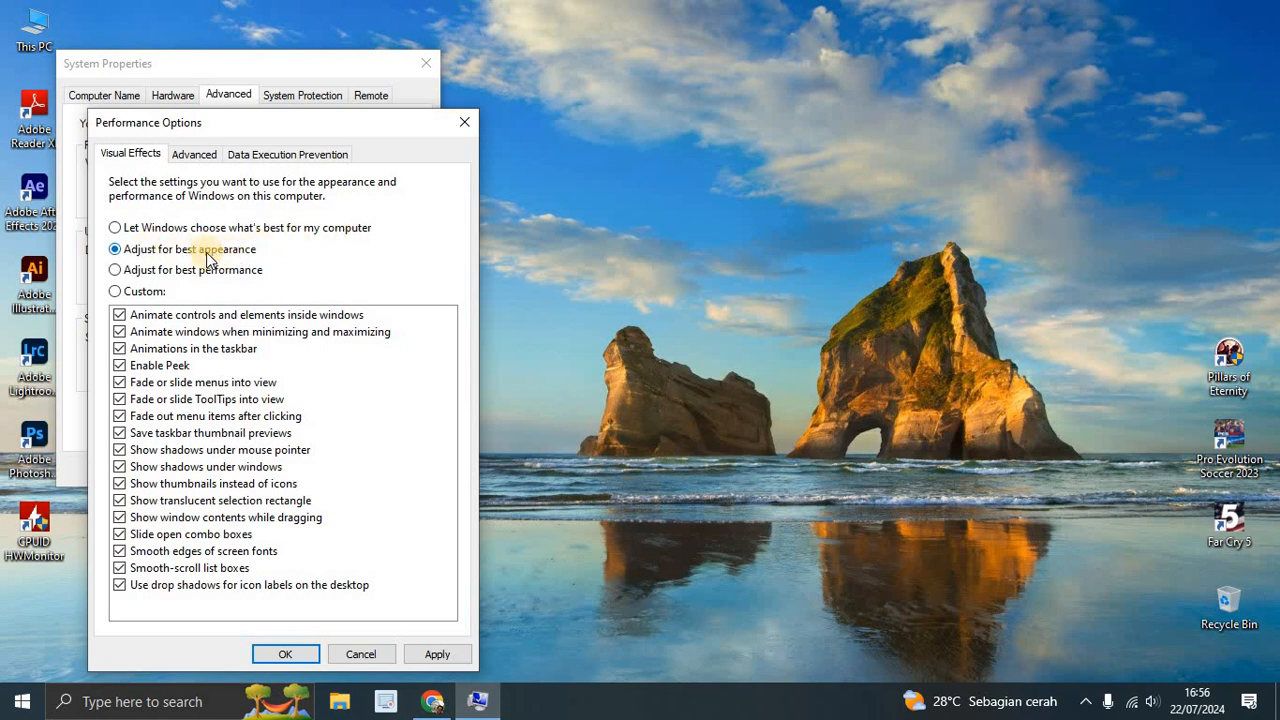
click(257, 227)
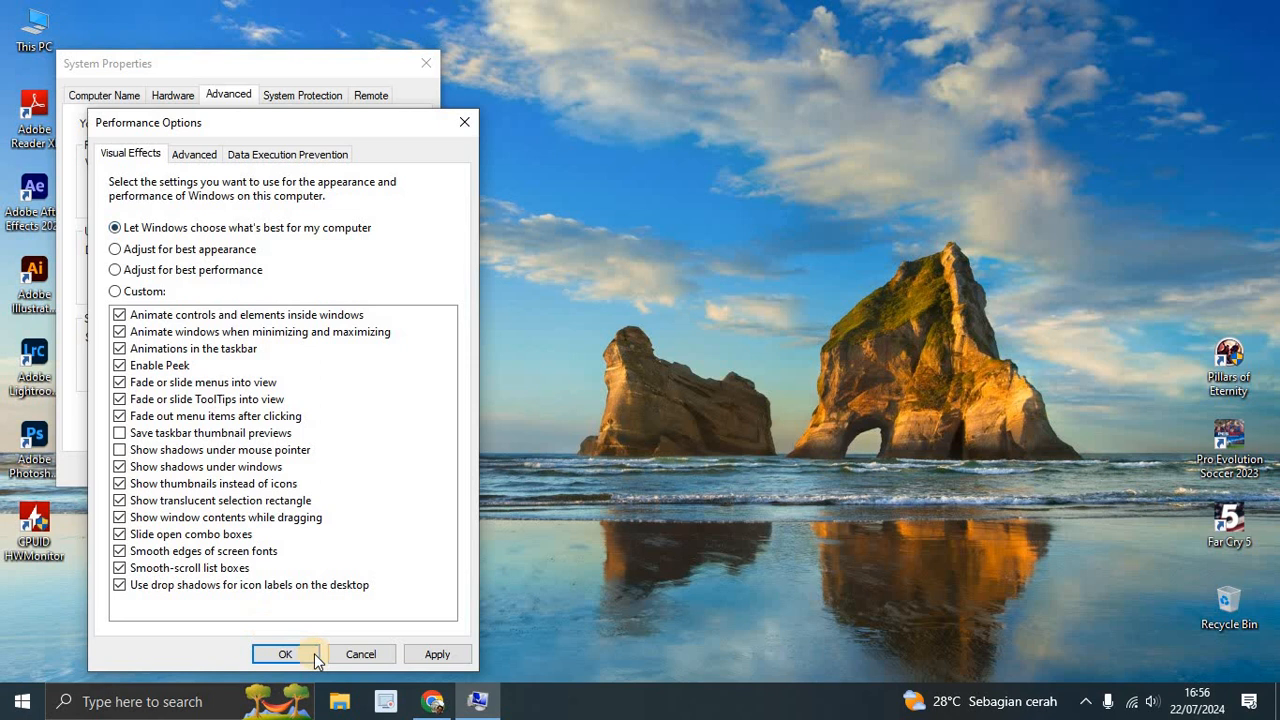
click(385, 655)
click(424, 65)
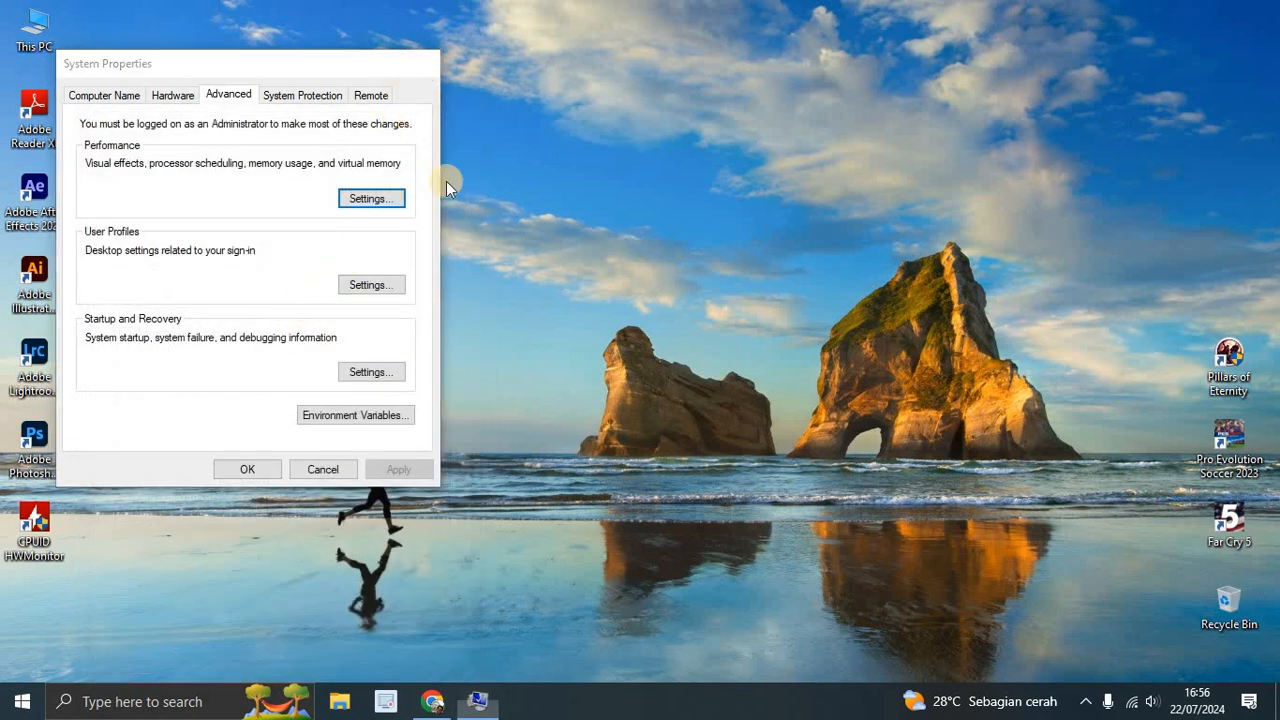
Step: Open the desktop personalization settings and turn off transparency effects in the color settings
click(146, 703)
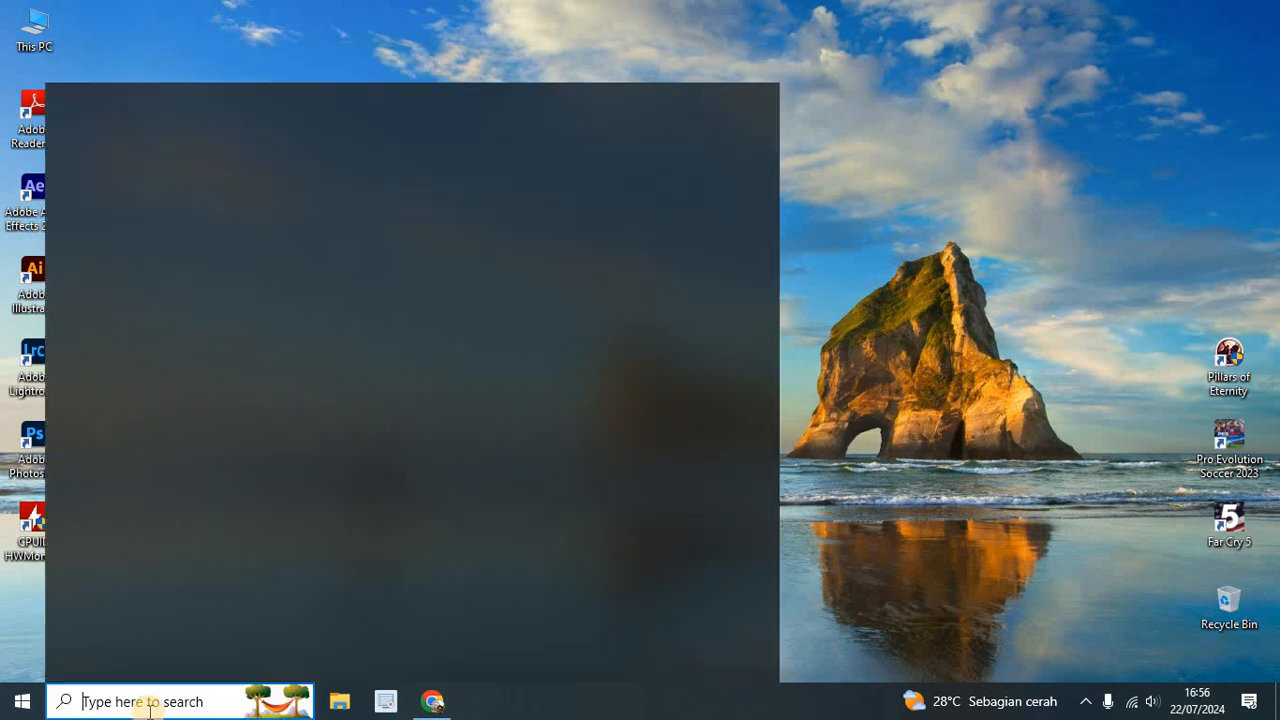
click(983, 352)
right_click(983, 348)
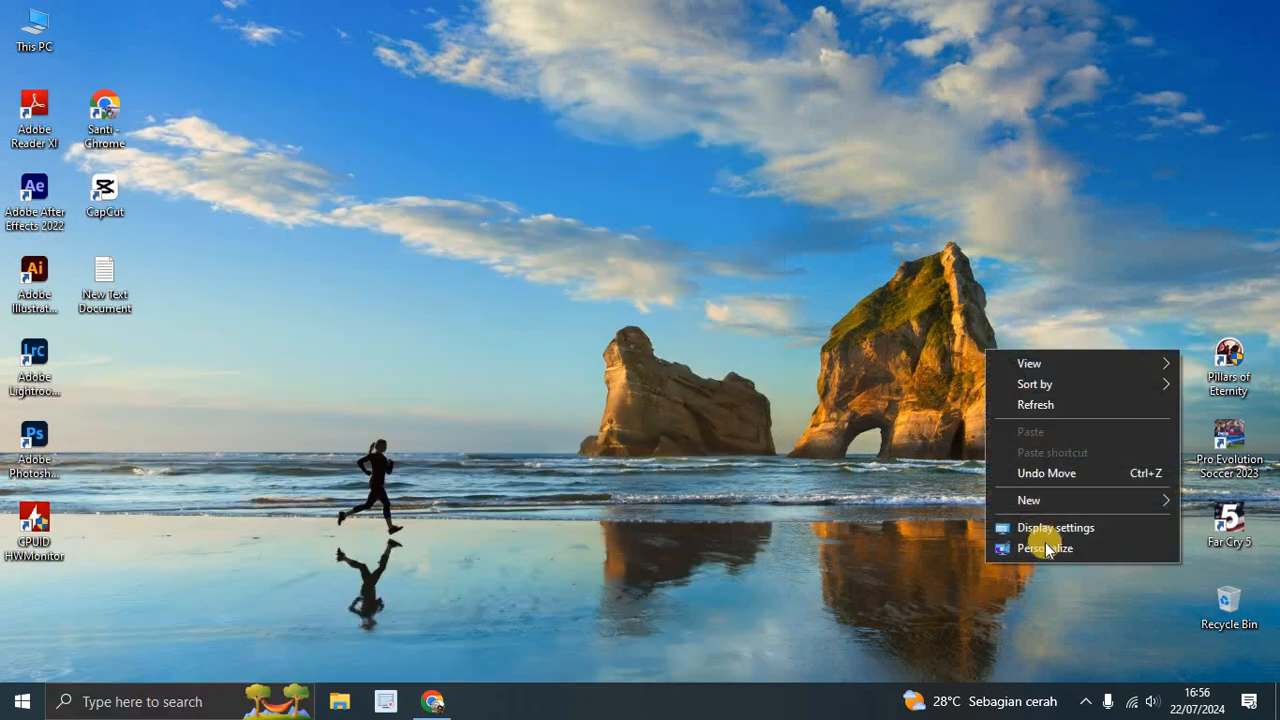
click(1045, 545)
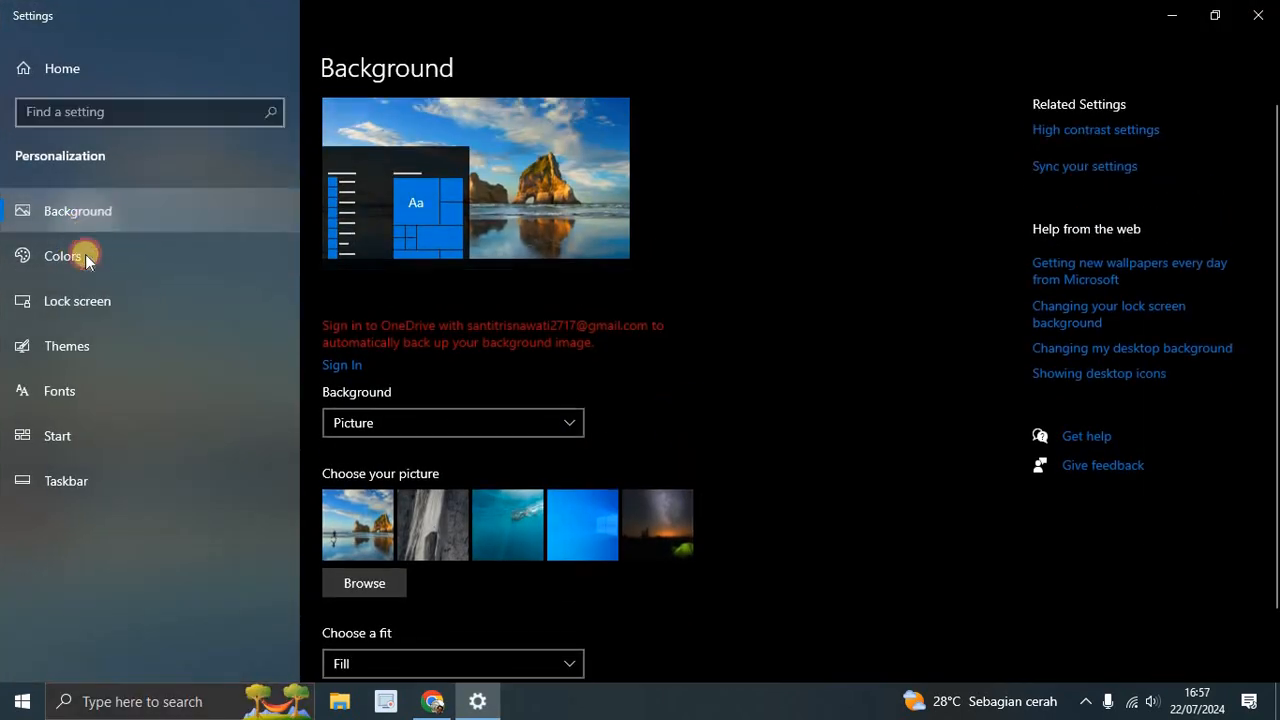
click(109, 268)
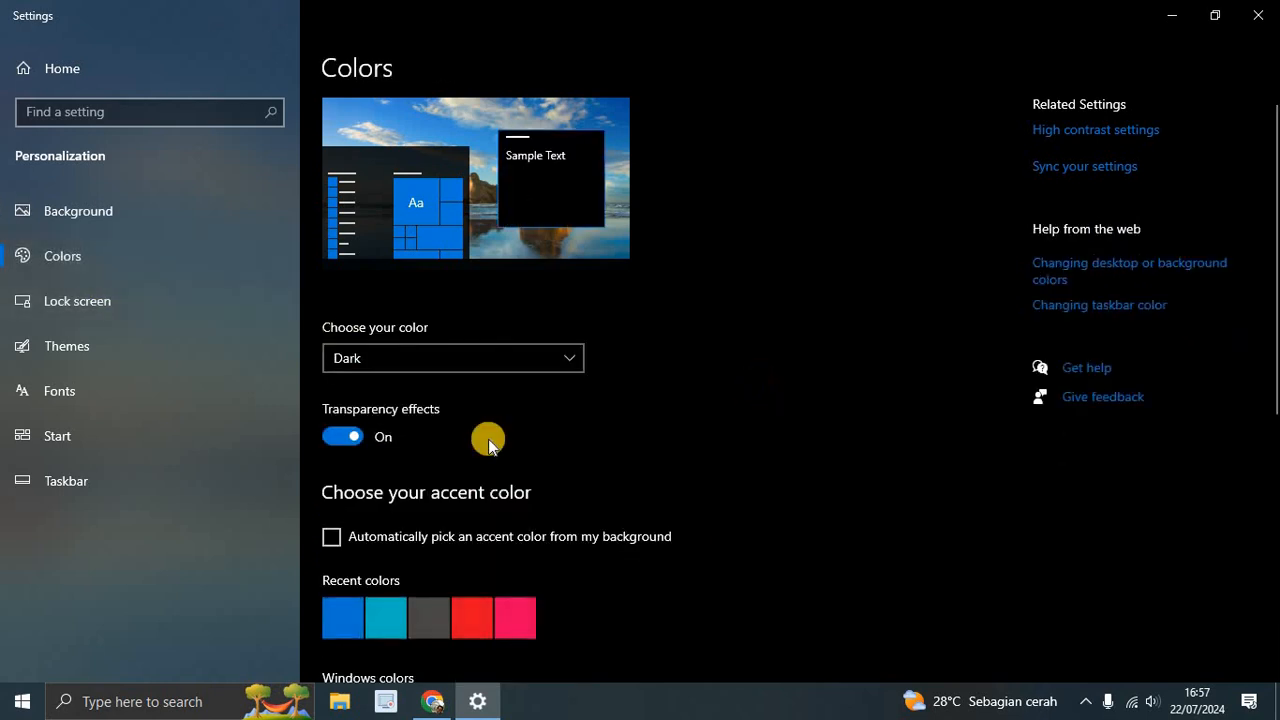
click(343, 438)
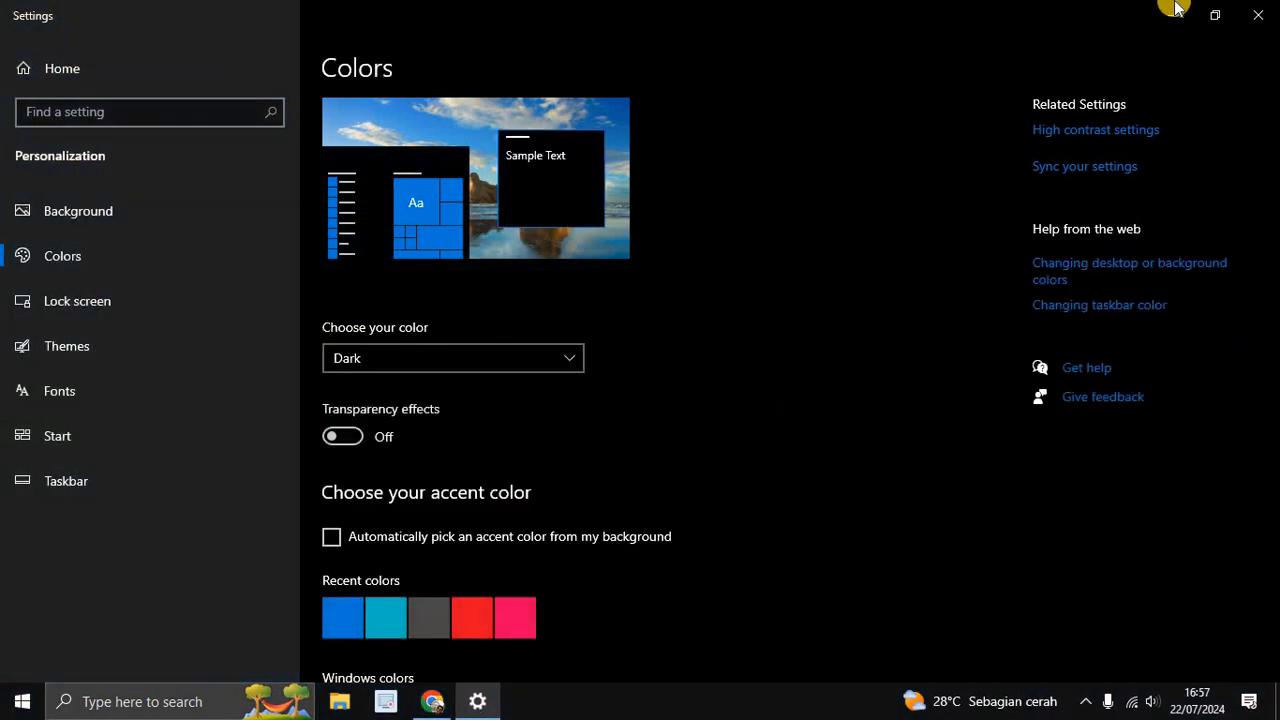
Step: Check the look of the Start menu, return to the color settings, and turn transparency effects back on
click(1168, 13)
click(22, 701)
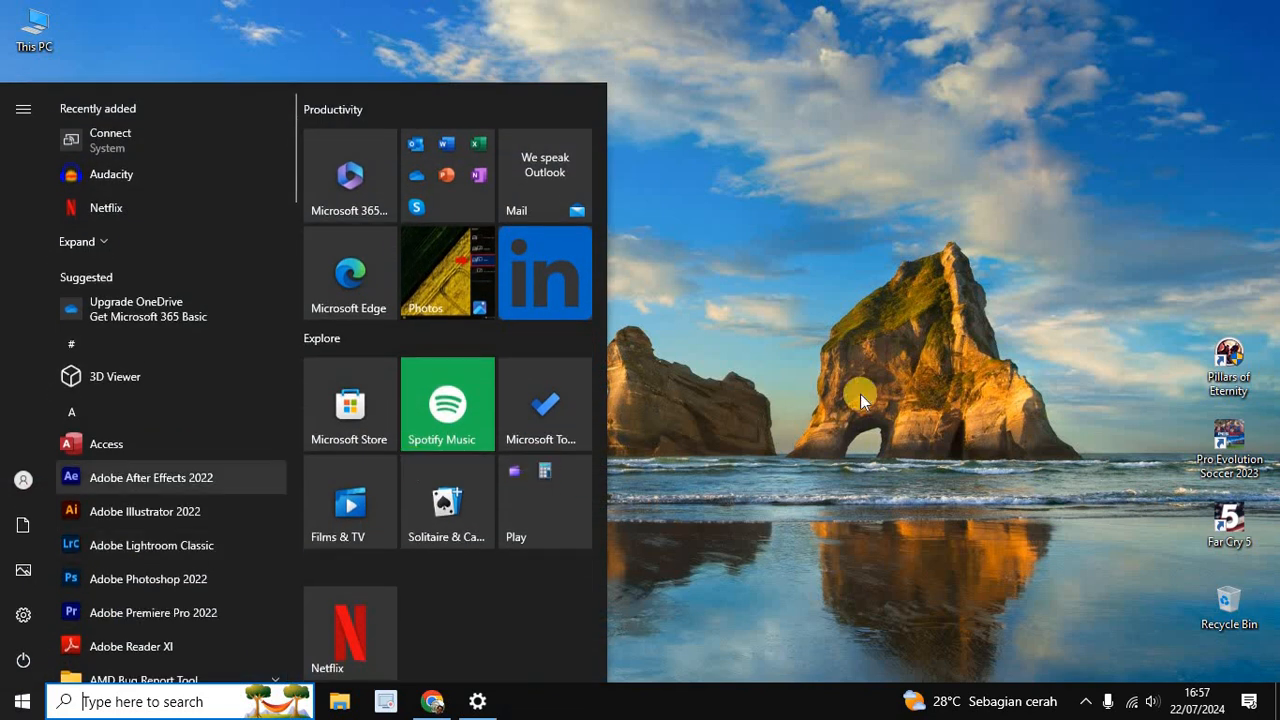
click(743, 577)
click(478, 701)
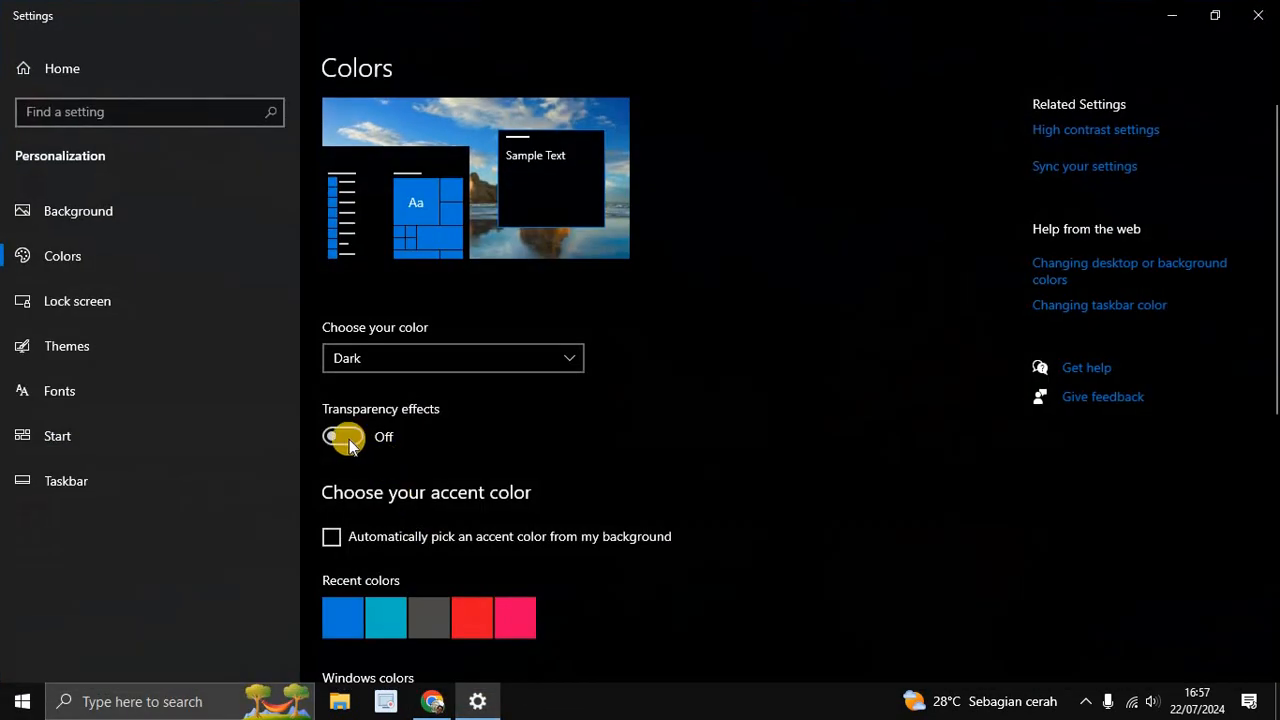
click(341, 436)
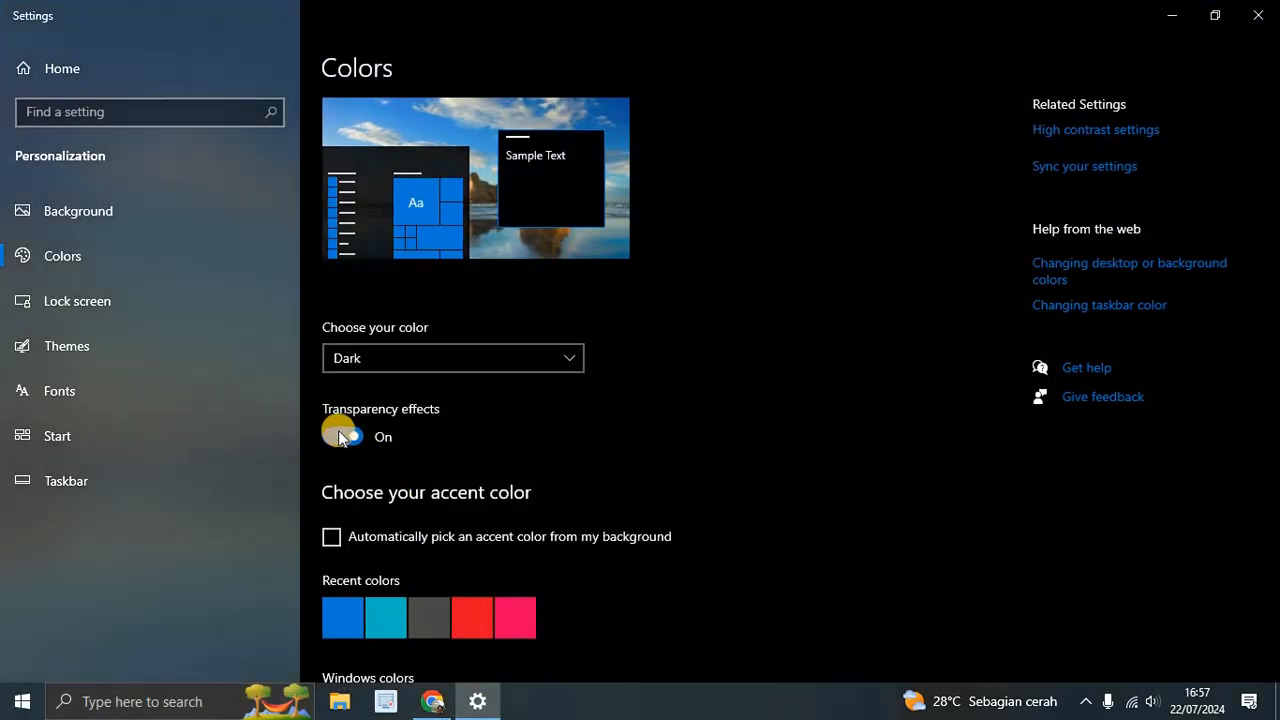
Step: Look at the Themes page, minimize Settings, and refresh the desktop
click(209, 334)
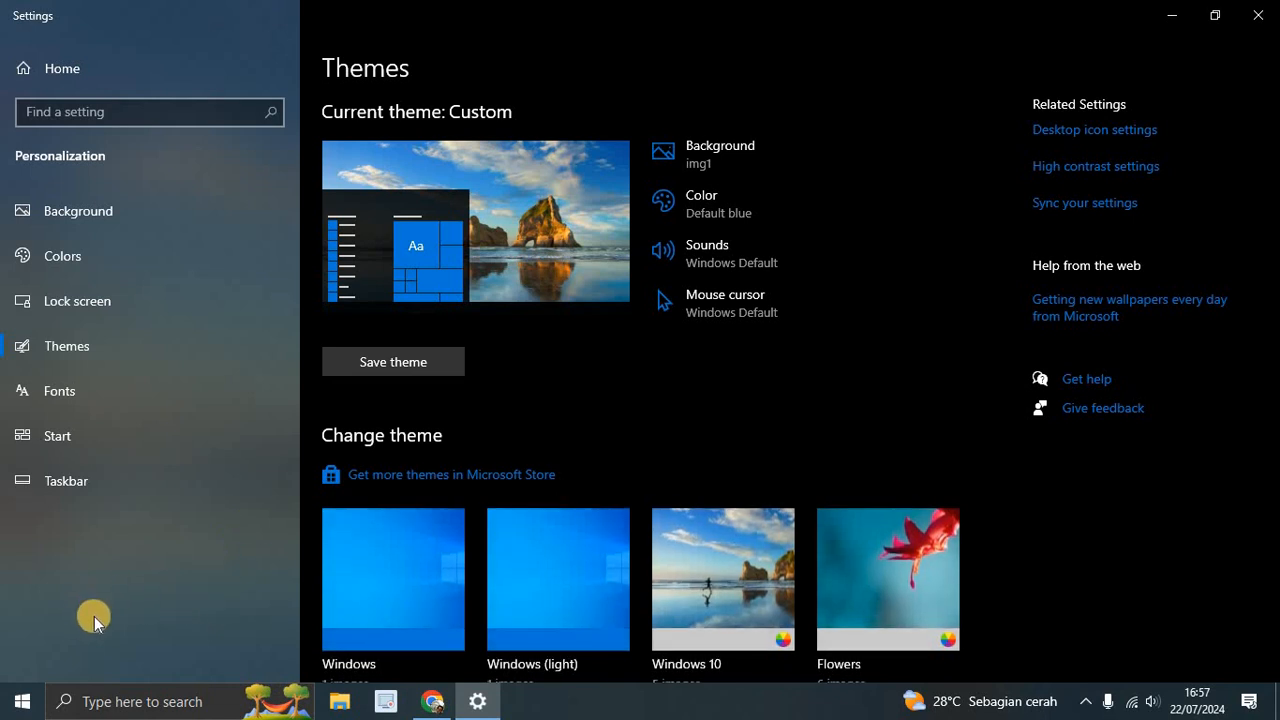
click(1172, 15)
right_click(775, 100)
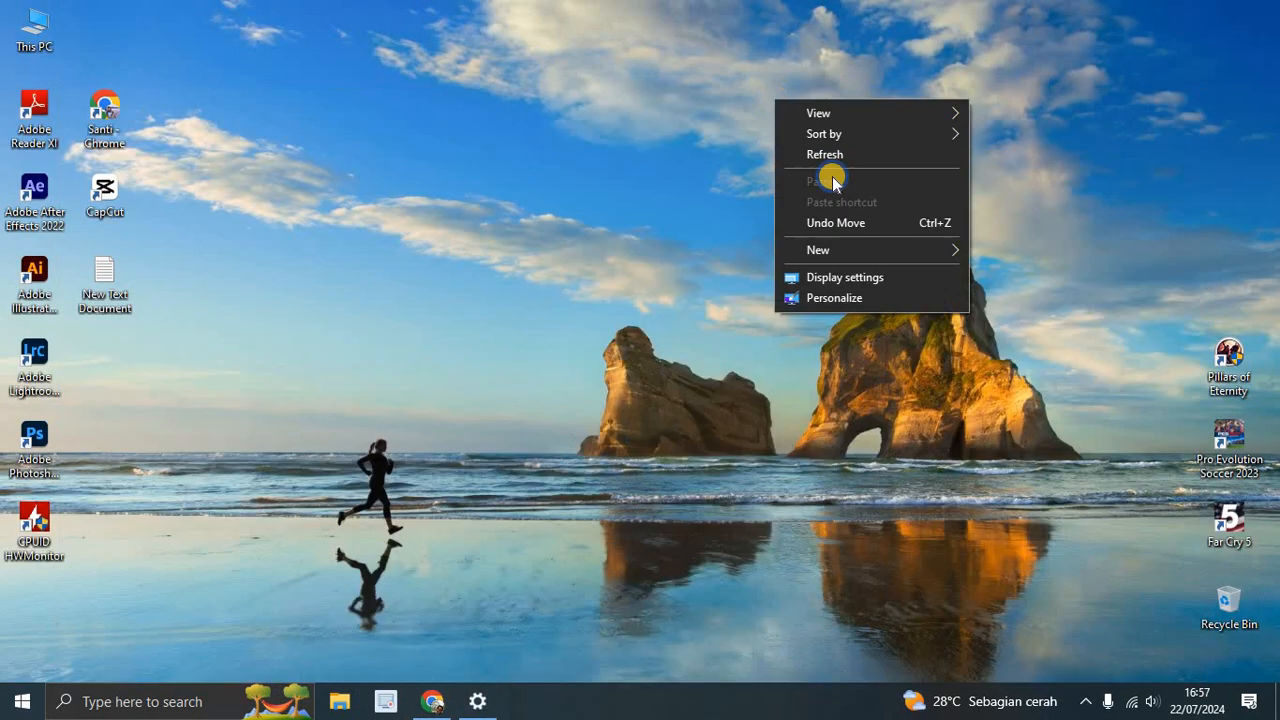
click(830, 154)
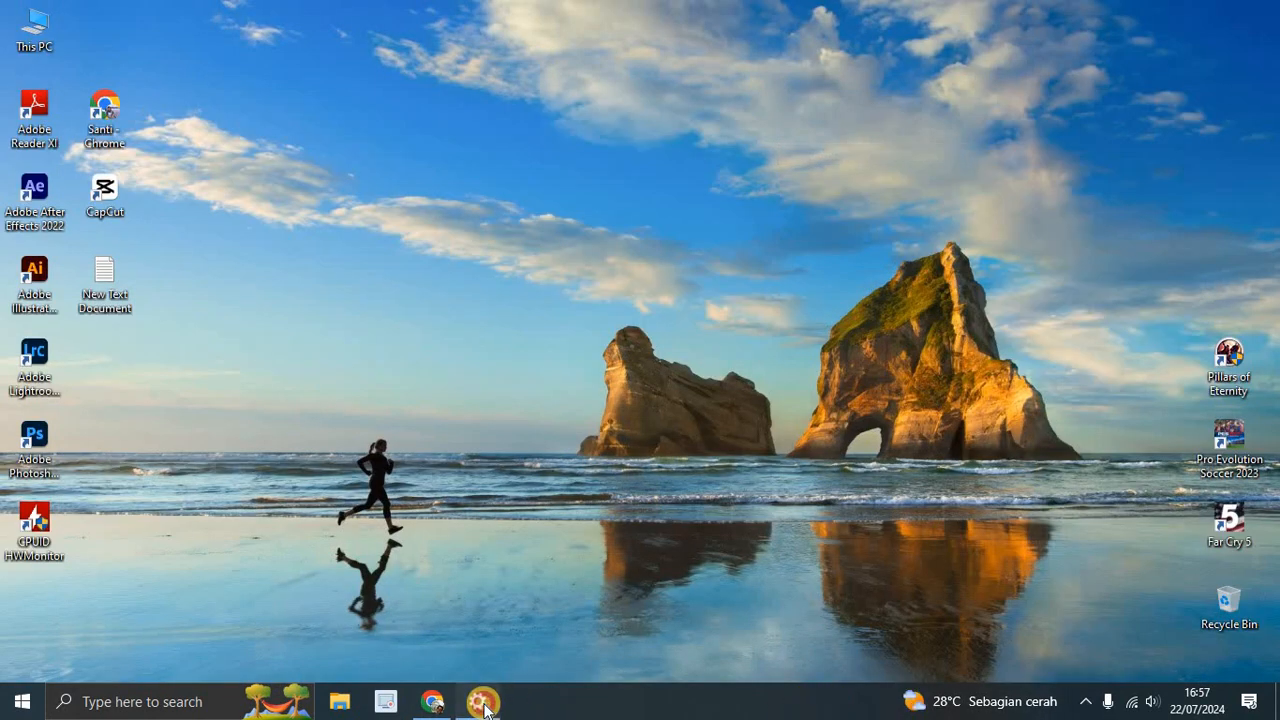
Step: Return to the color settings and disable transparency effects again
click(480, 700)
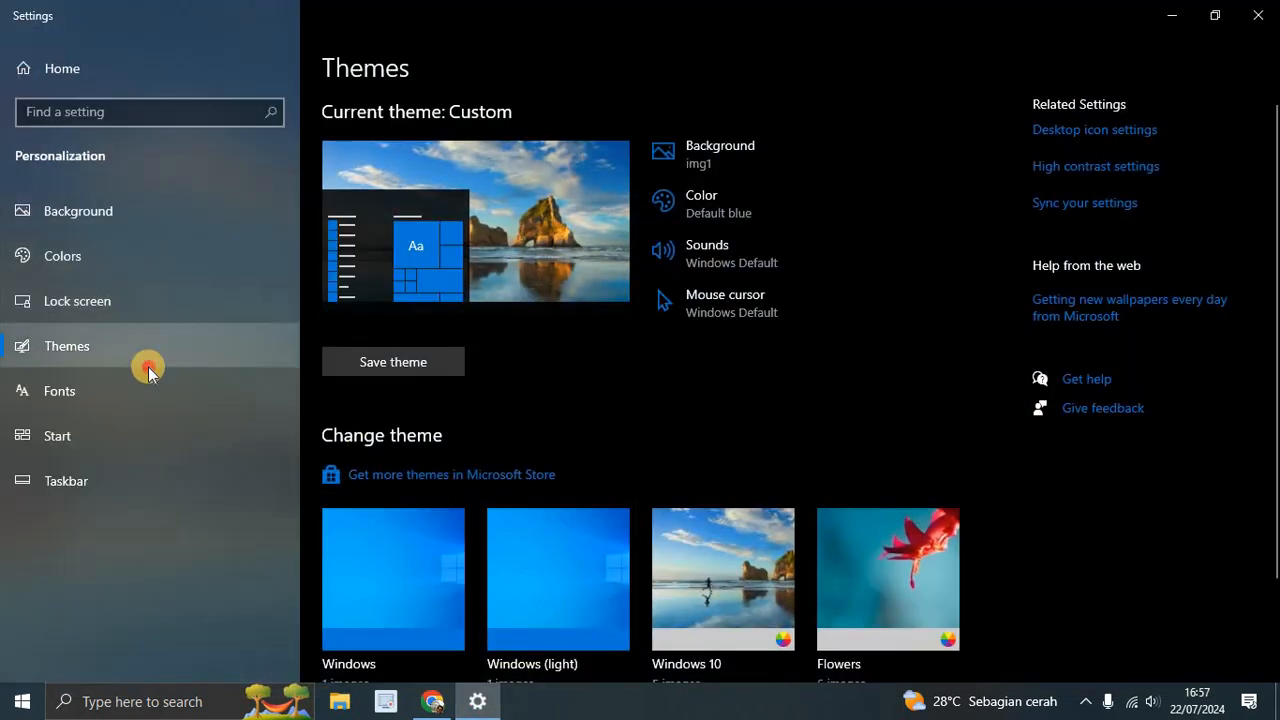
click(133, 279)
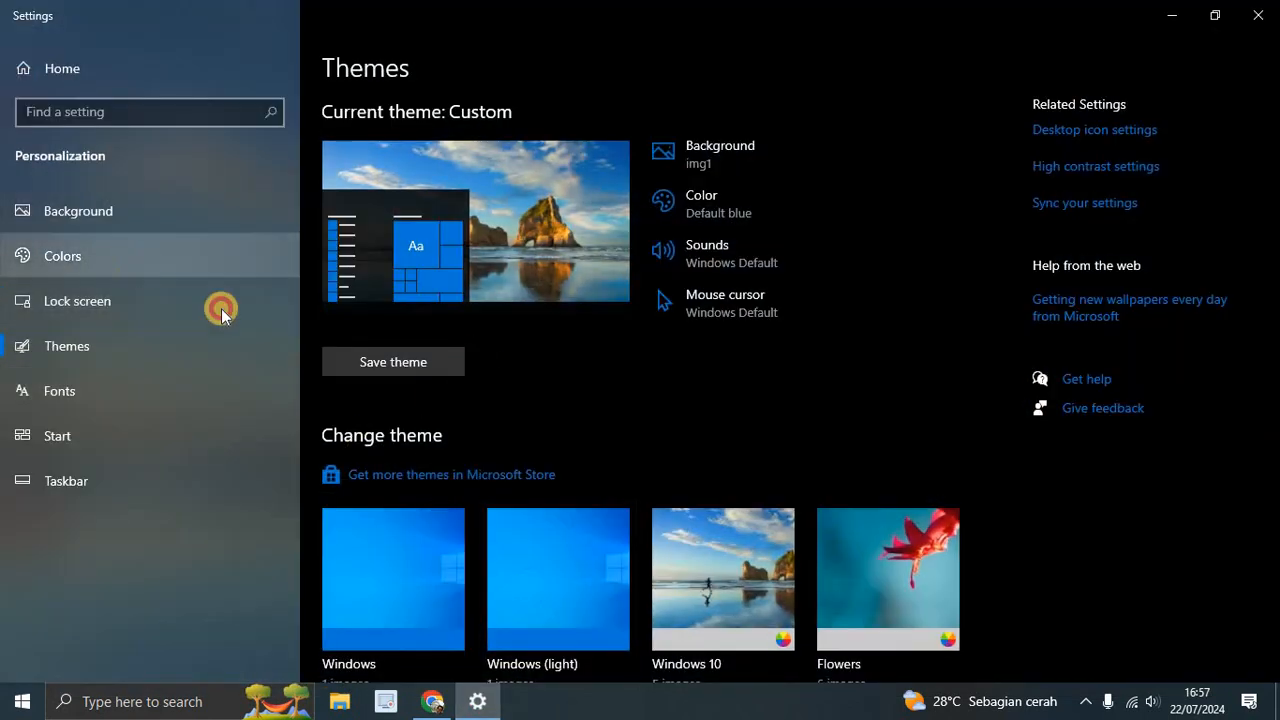
click(358, 437)
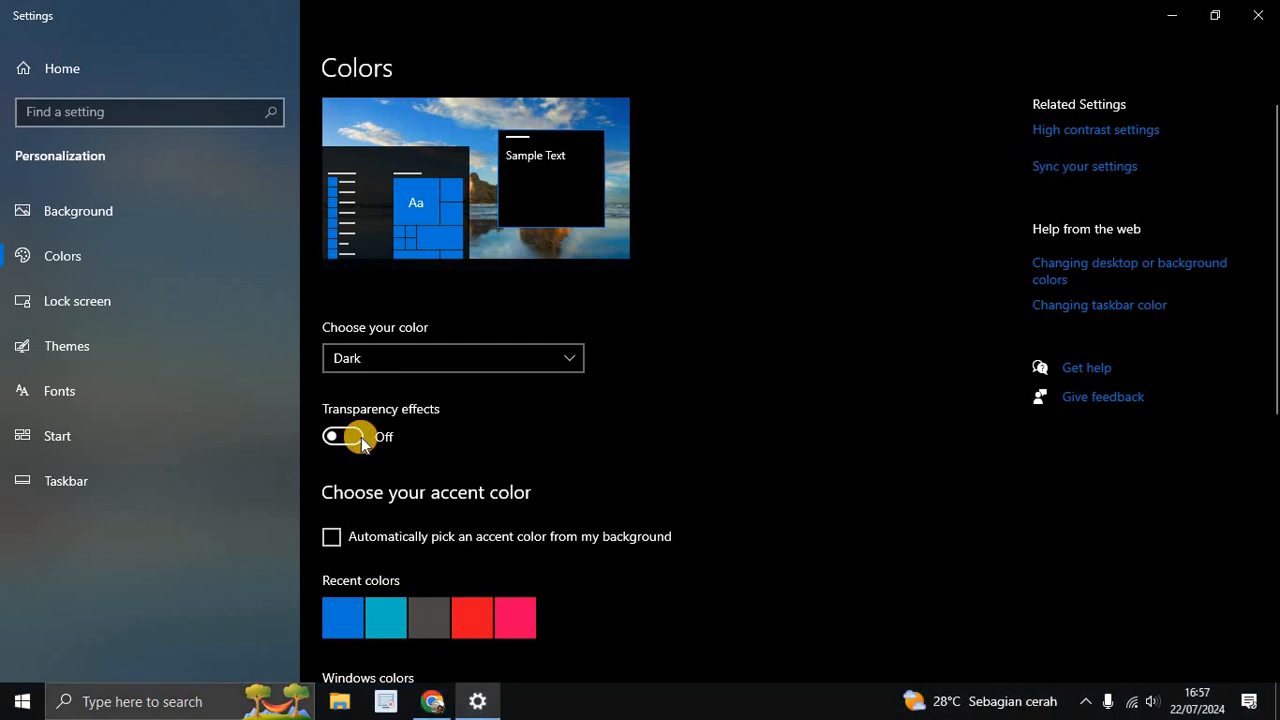
Step: Close Settings, open Task Manager, and sort its list of startup apps by status
click(1257, 10)
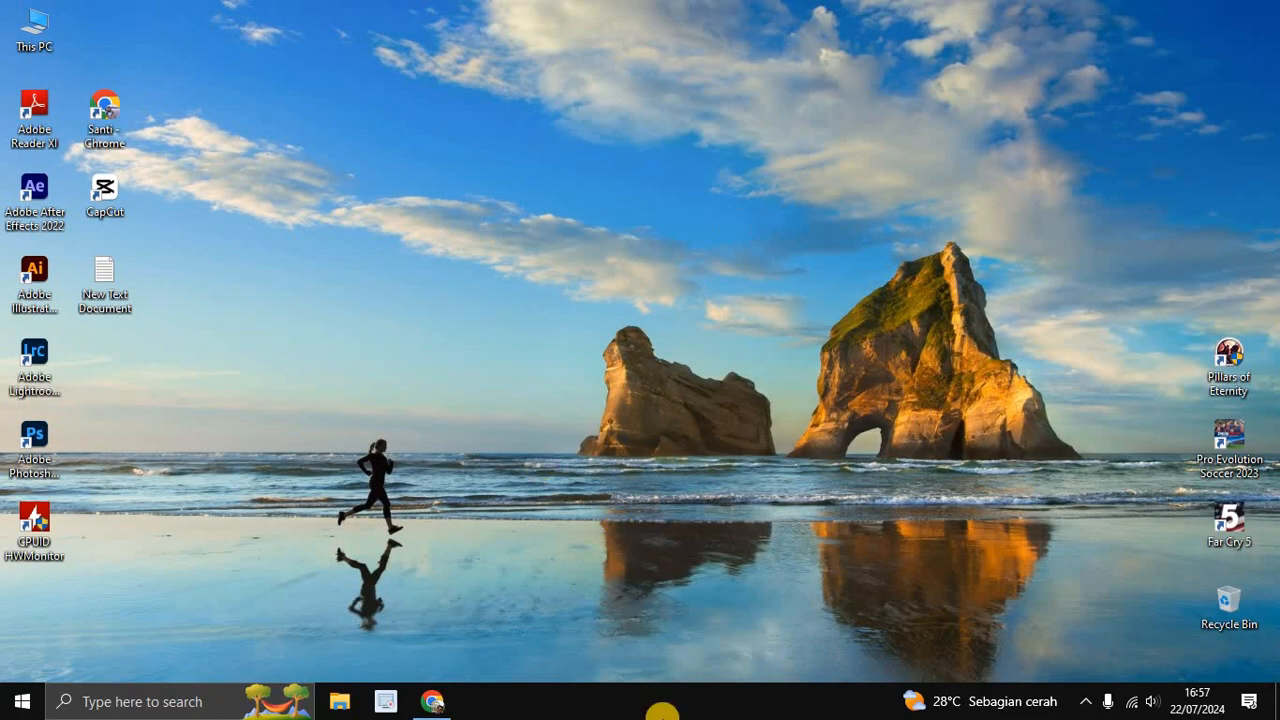
right_click(662, 712)
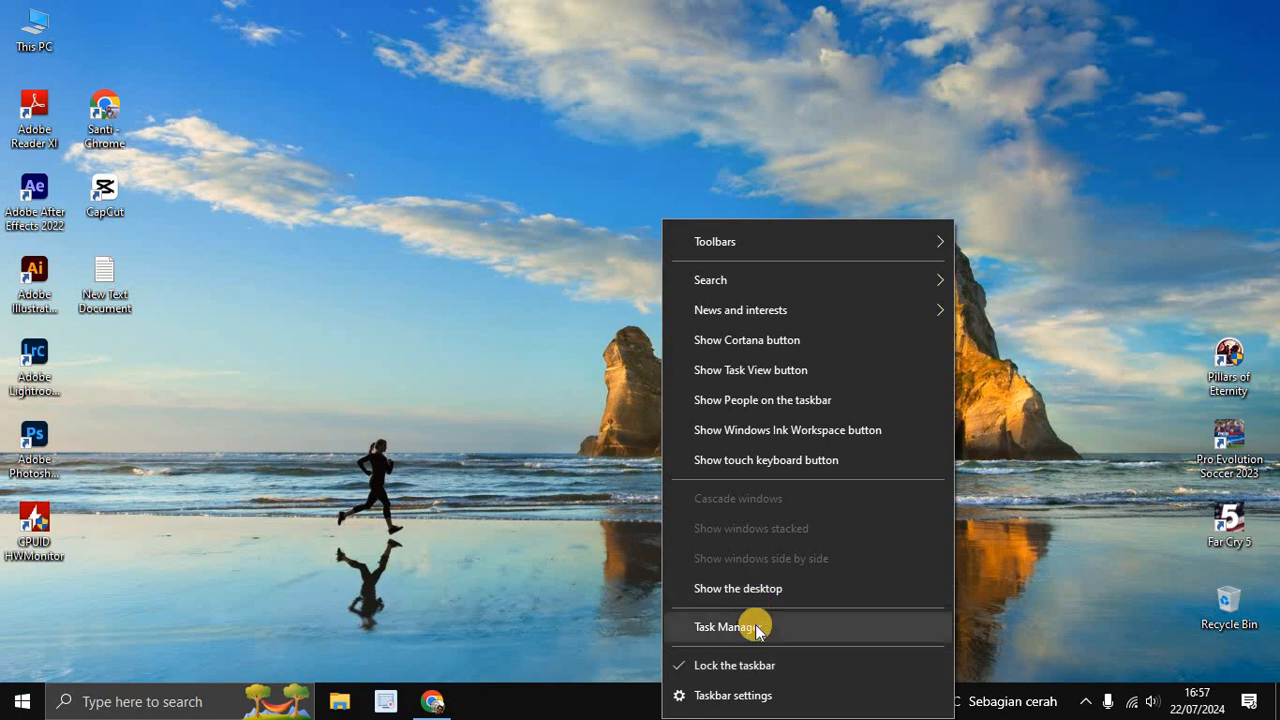
click(757, 628)
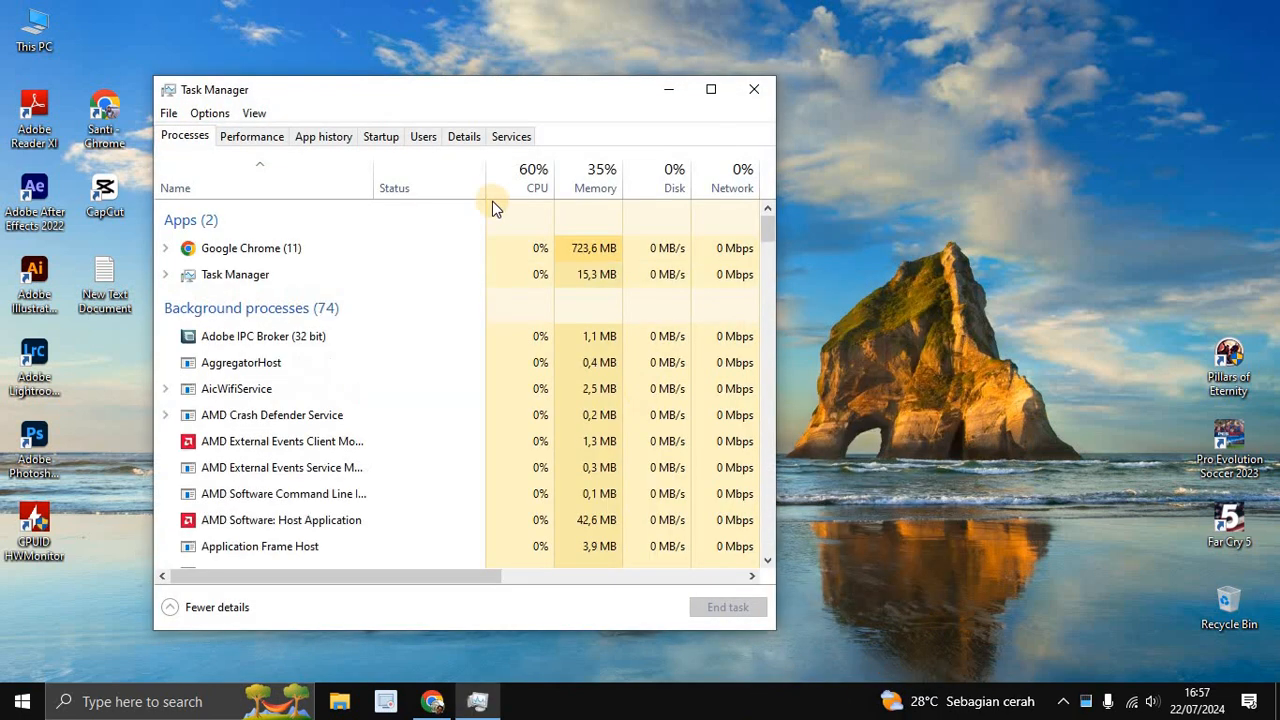
click(408, 139)
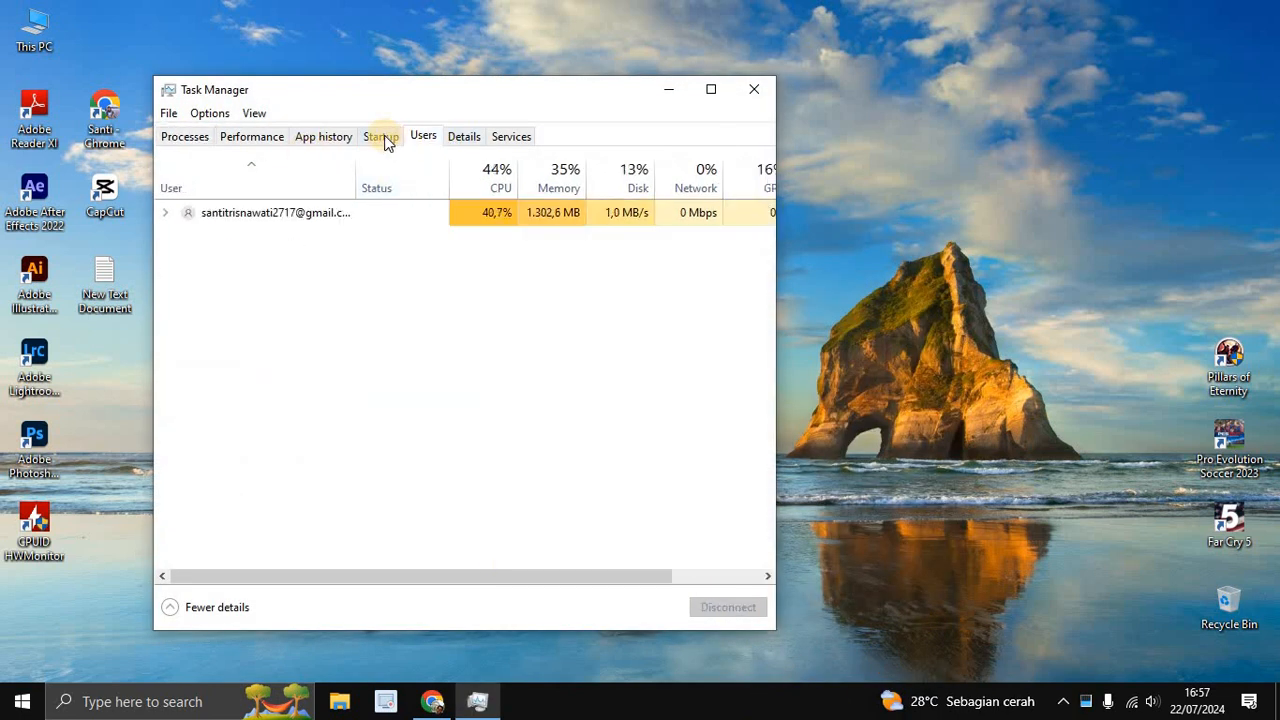
click(383, 136)
click(535, 214)
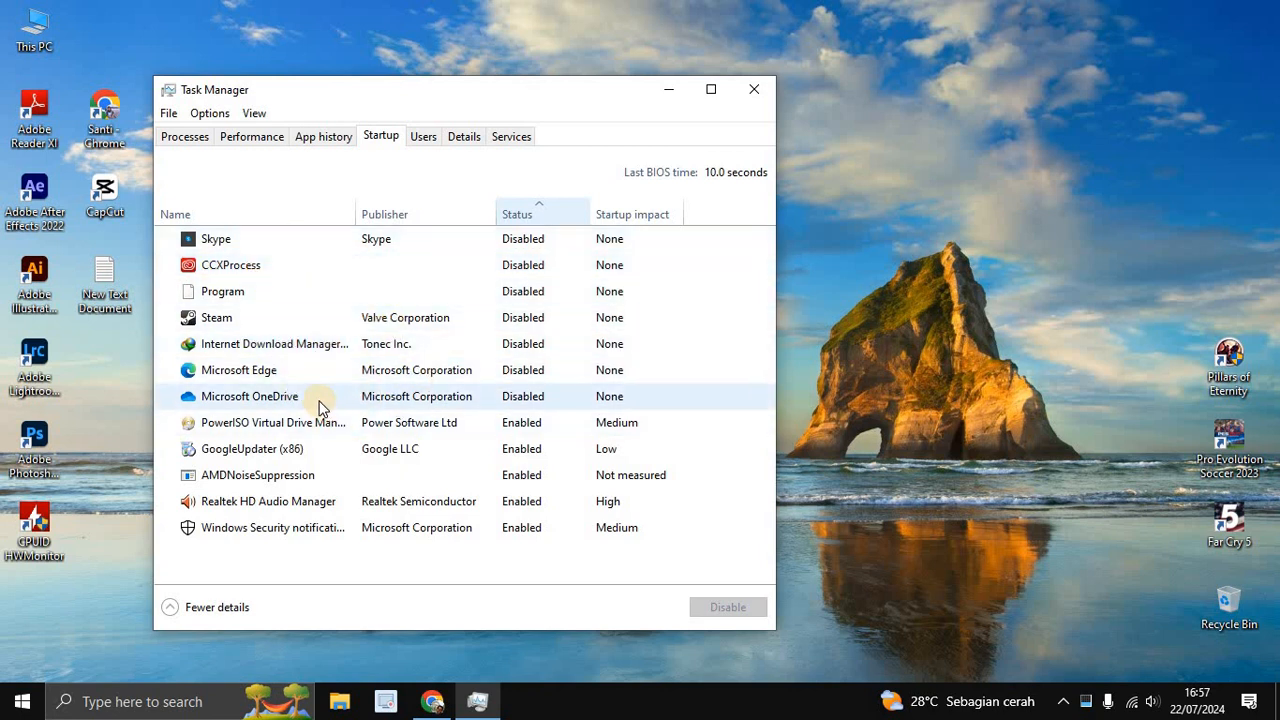
Step: Sort the startup apps by name, look at the Disable option for GoogleUpdater (x86), and close Task Manager
click(268, 295)
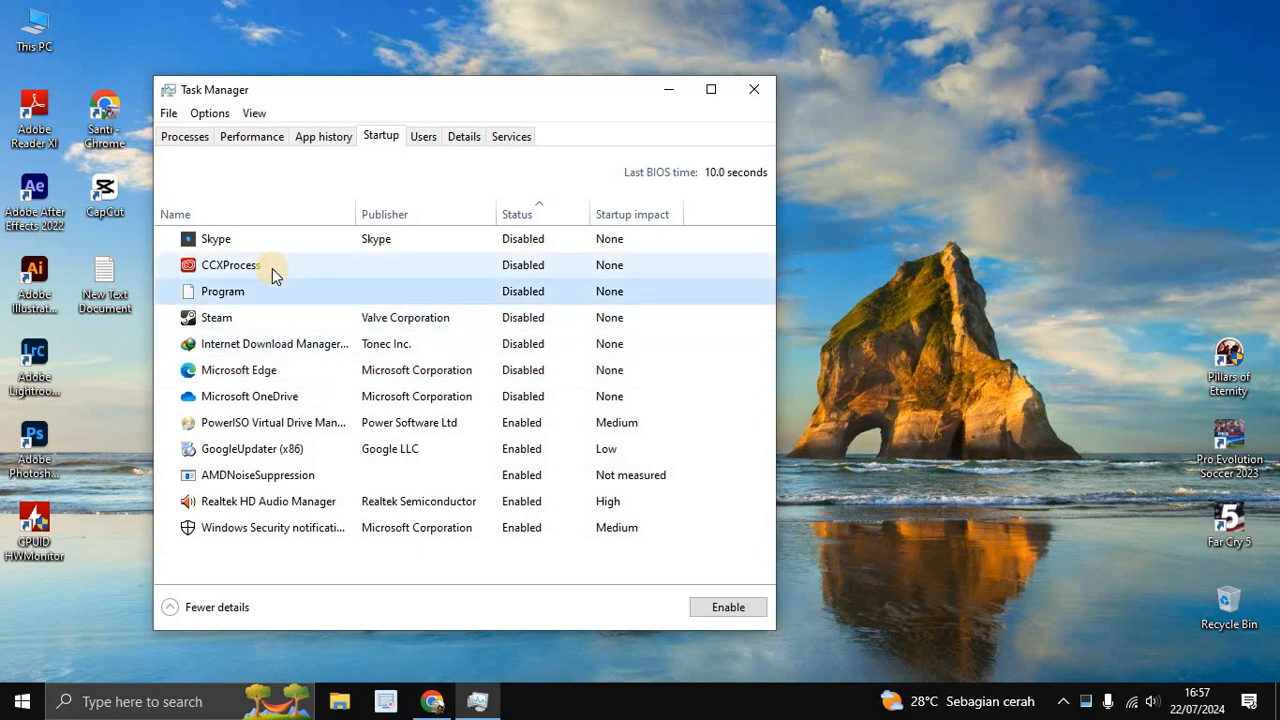
click(277, 240)
click(280, 214)
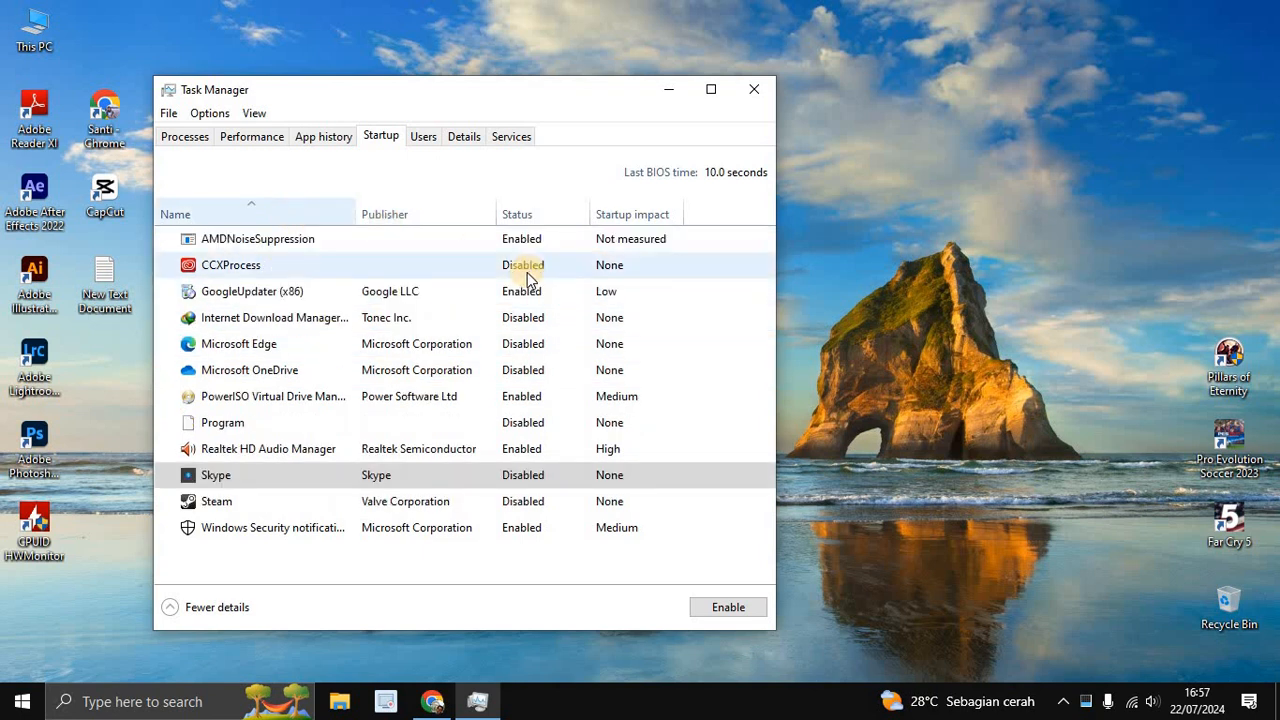
right_click(532, 290)
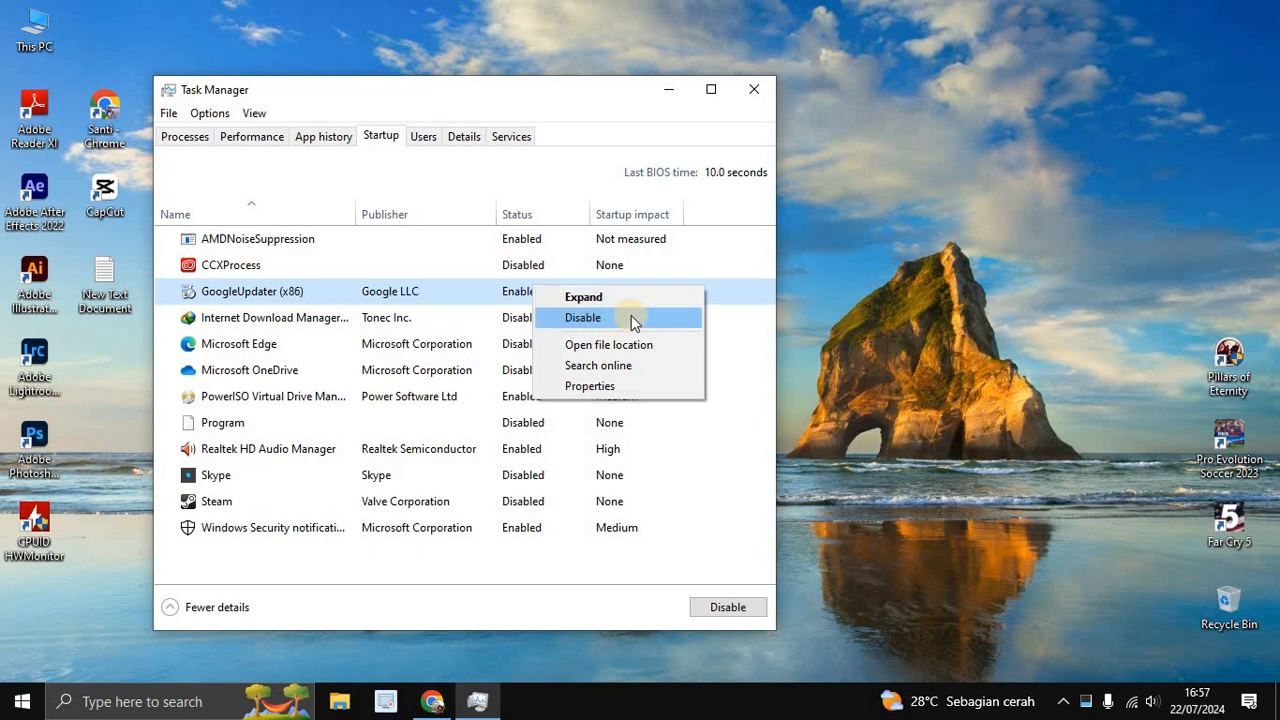
click(753, 92)
Step: Search Windows for "back" and open the Background apps settings
click(149, 700)
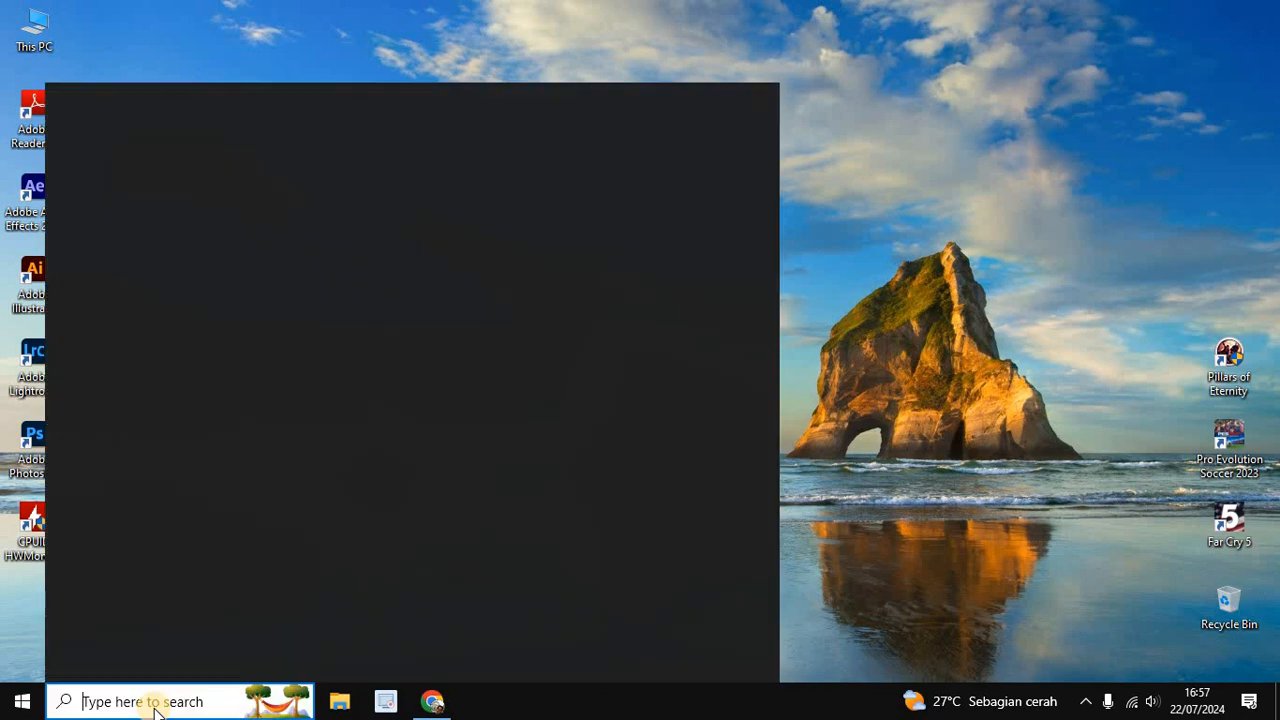
text(back)
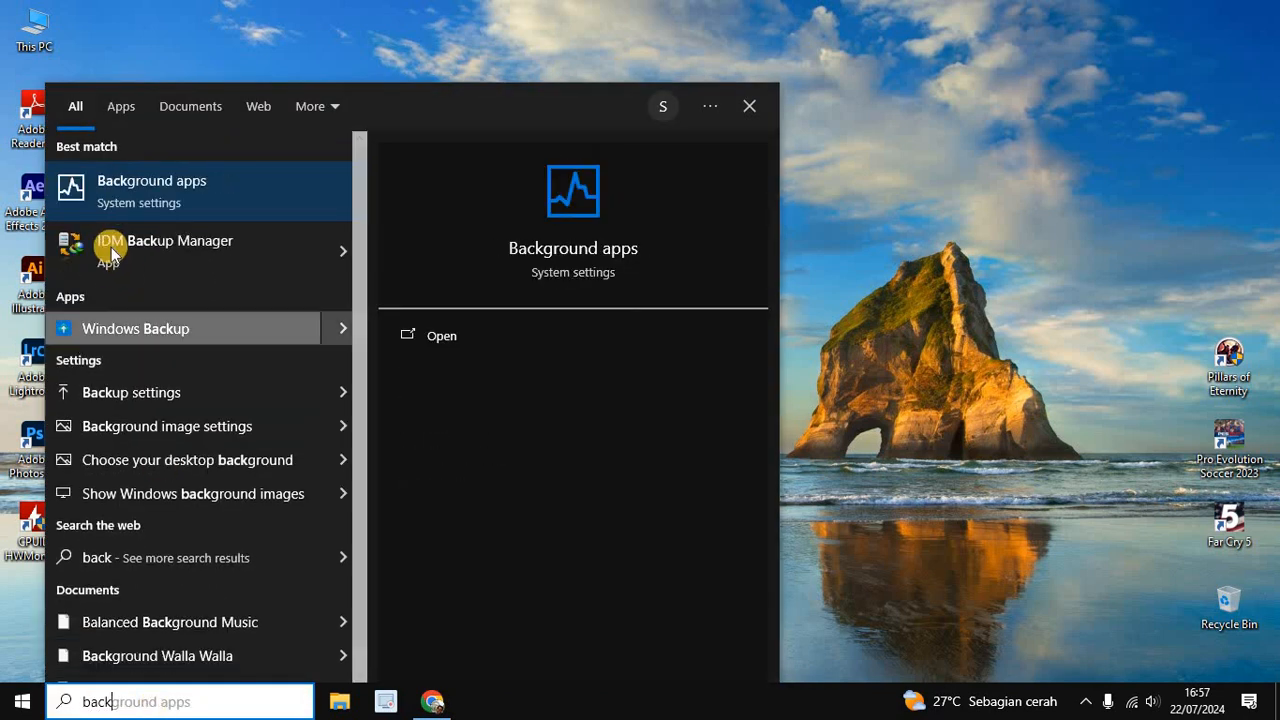
click(149, 209)
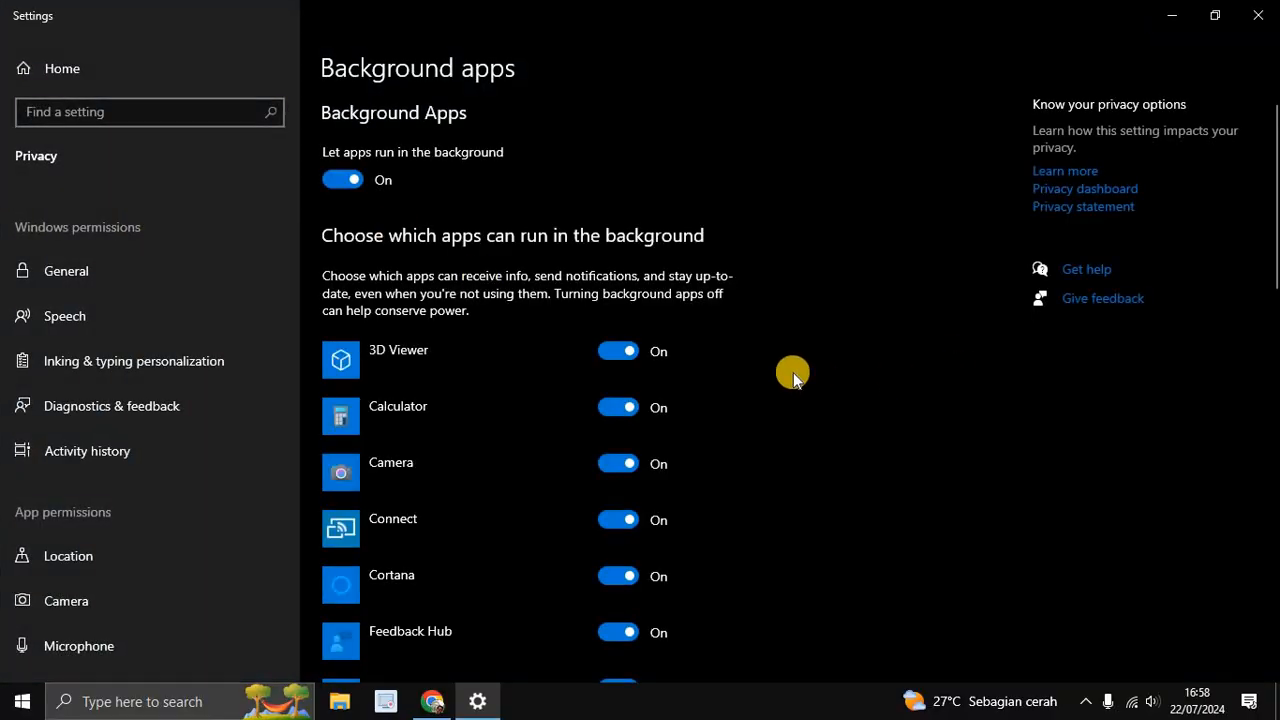
Step: Turn off background running for Cortana, Feedback Hub, Films & TV, and Game Bar
scroll(721, 393, down, 1)
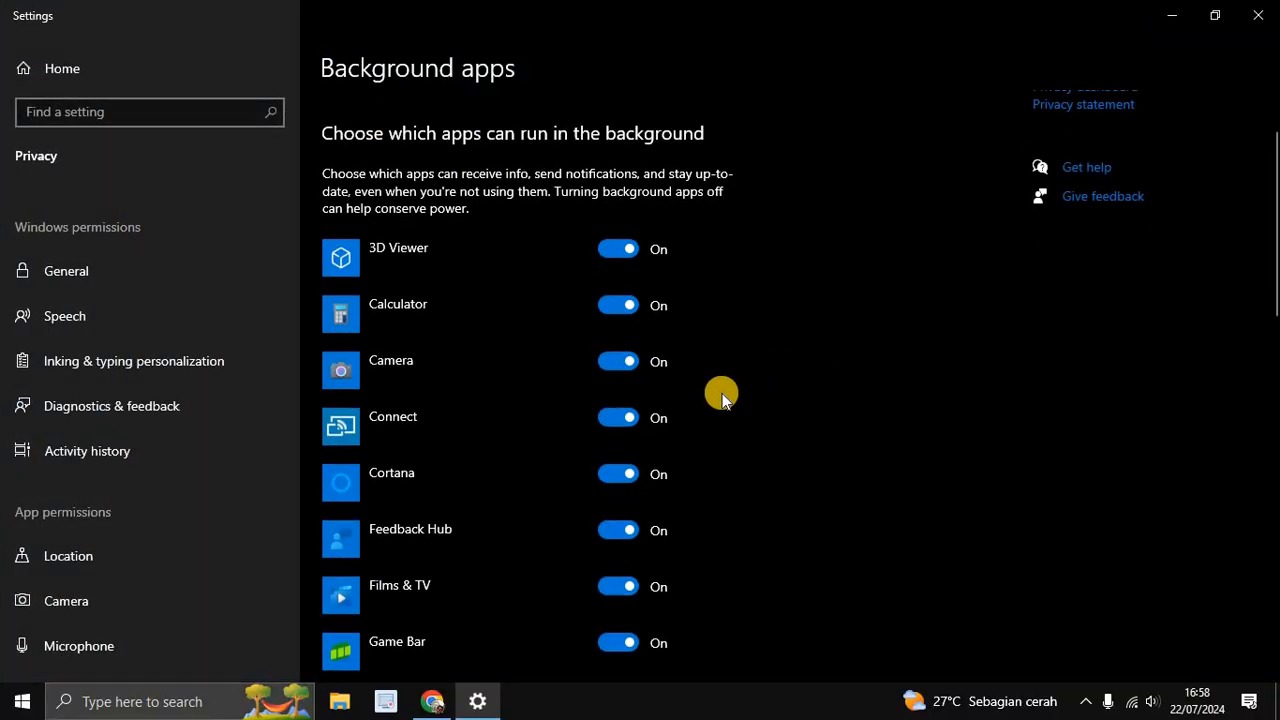
click(630, 474)
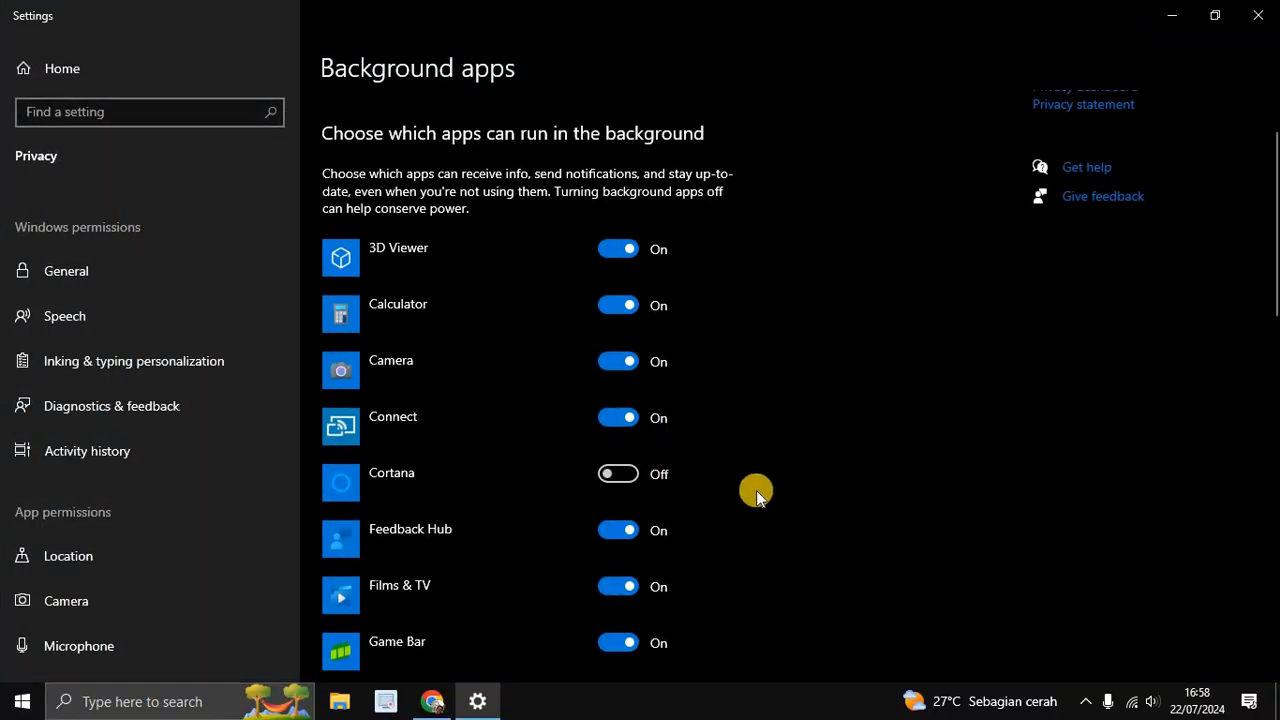
scroll(786, 473, down, 1)
scroll(780, 463, down, 1)
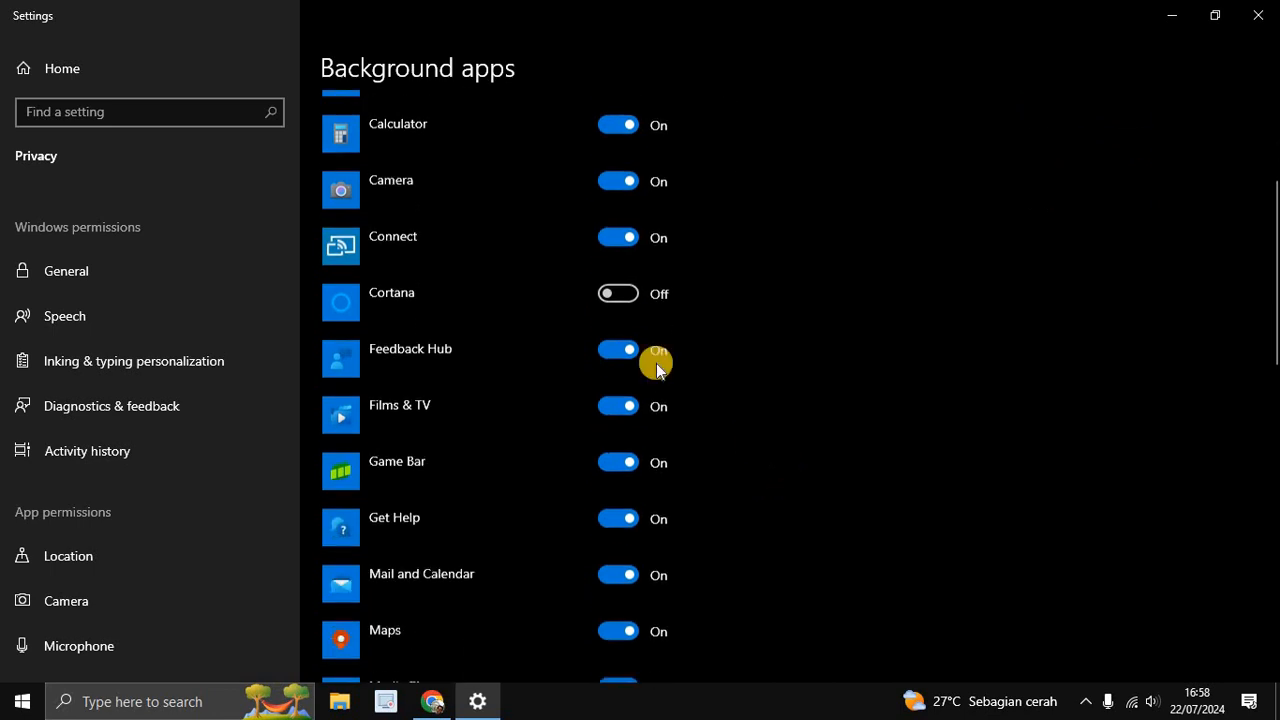
click(635, 384)
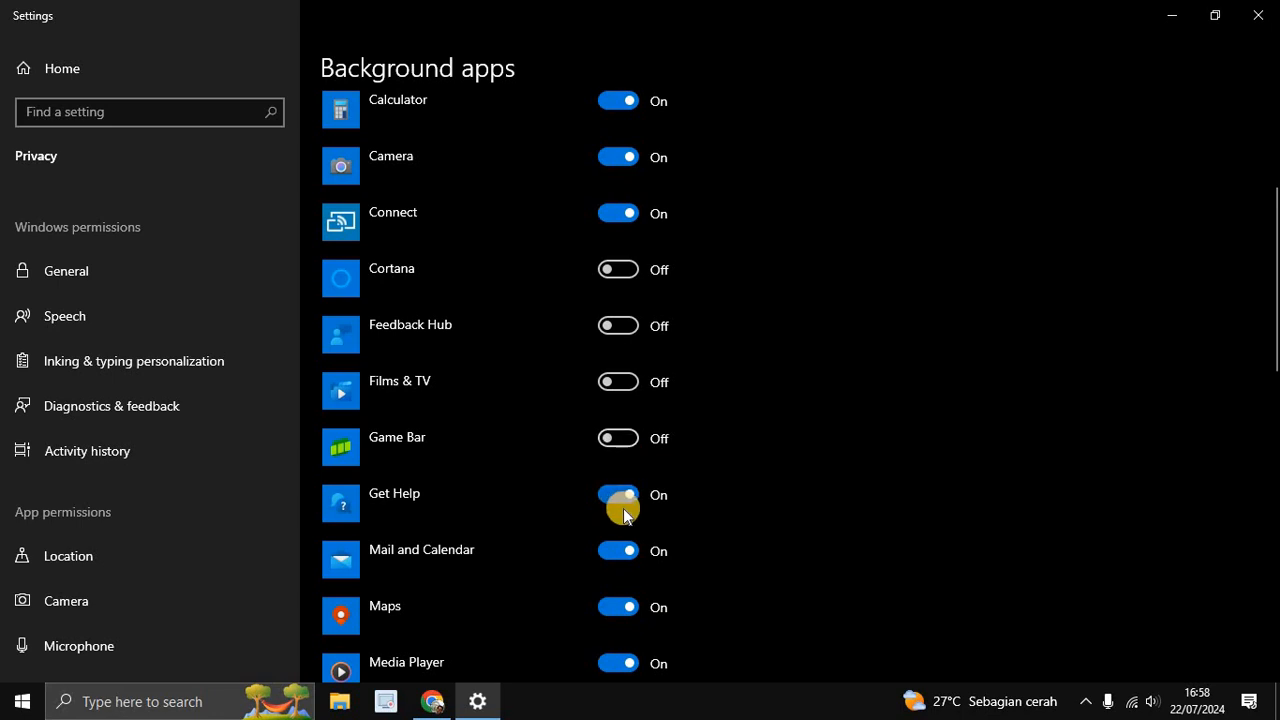
Step: Turn off background running for Snip & Sketch, Solitaire & Casual Games, and Xbox Console Companion
scroll(703, 481, down, 1)
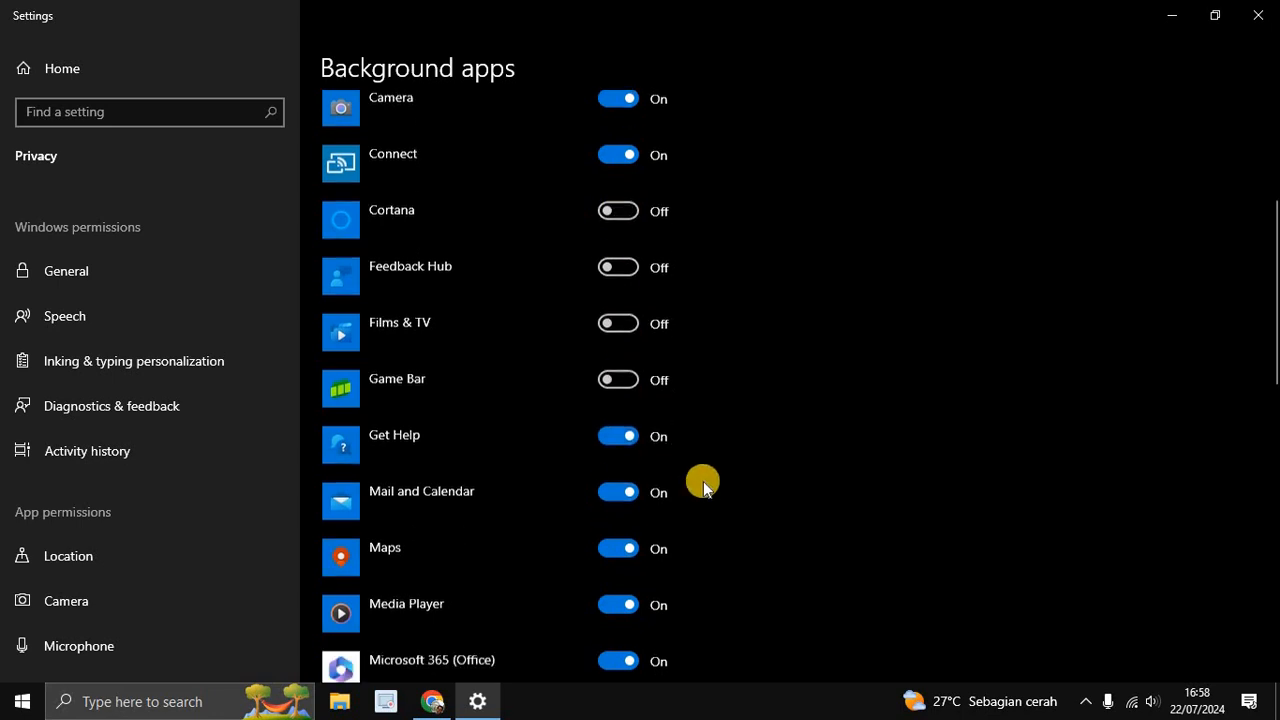
scroll(803, 451, down, 2)
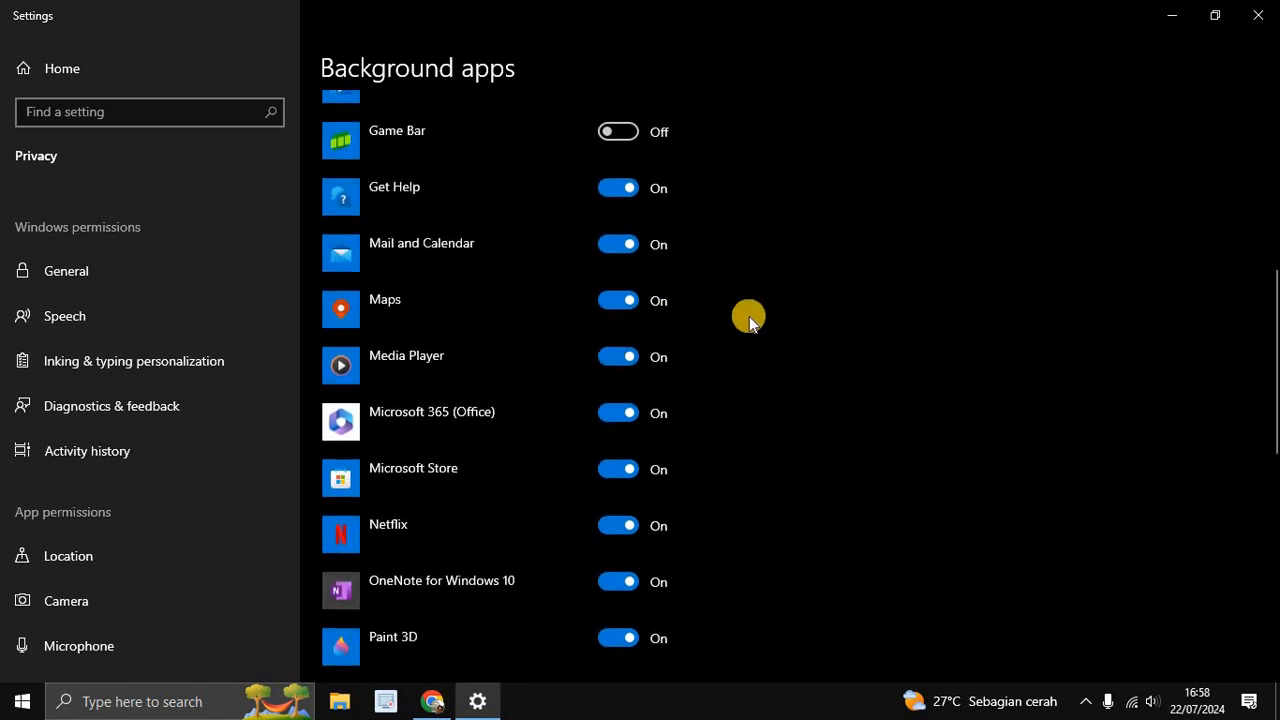
scroll(752, 318, down, 1)
scroll(718, 296, down, 1)
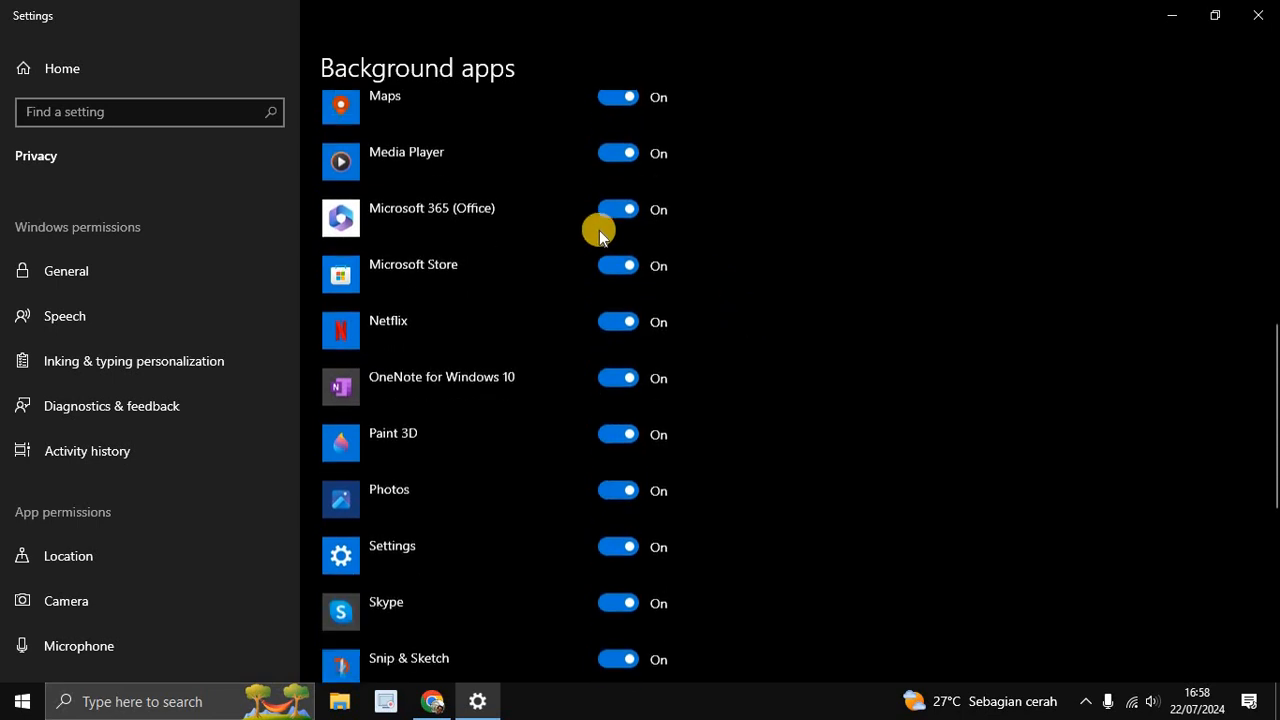
scroll(556, 304, down, 1)
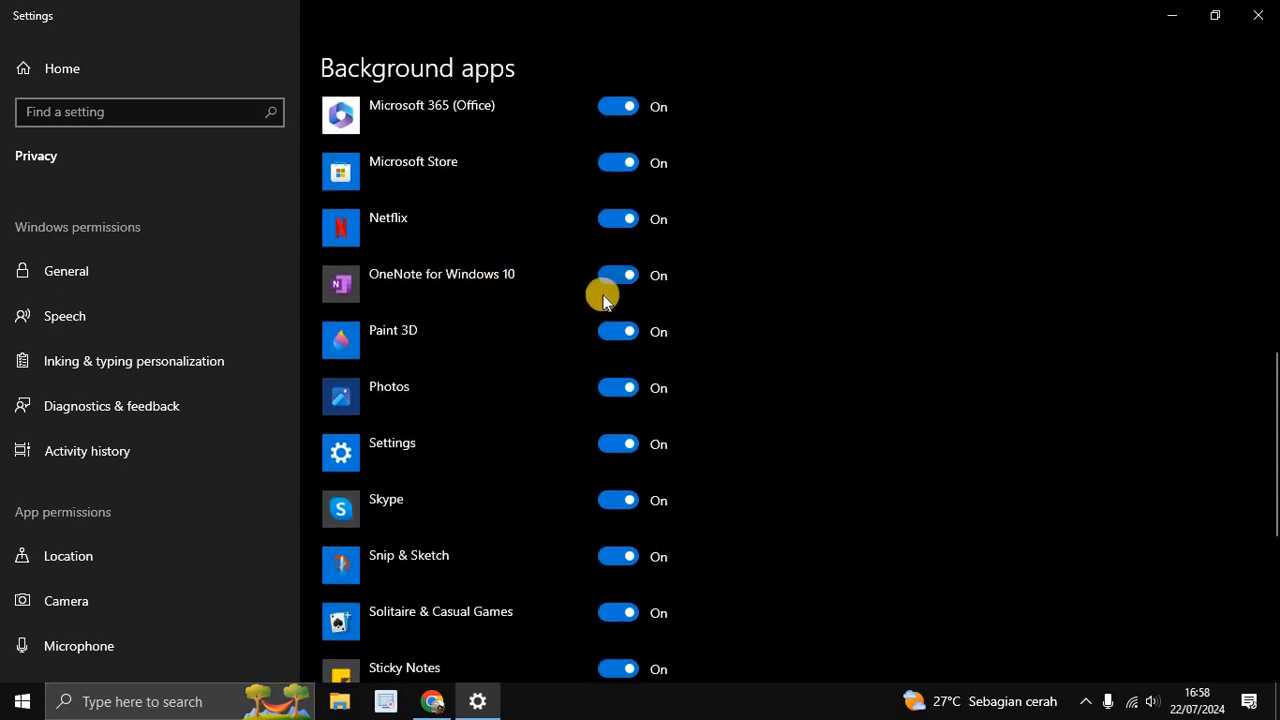
scroll(575, 355, down, 2)
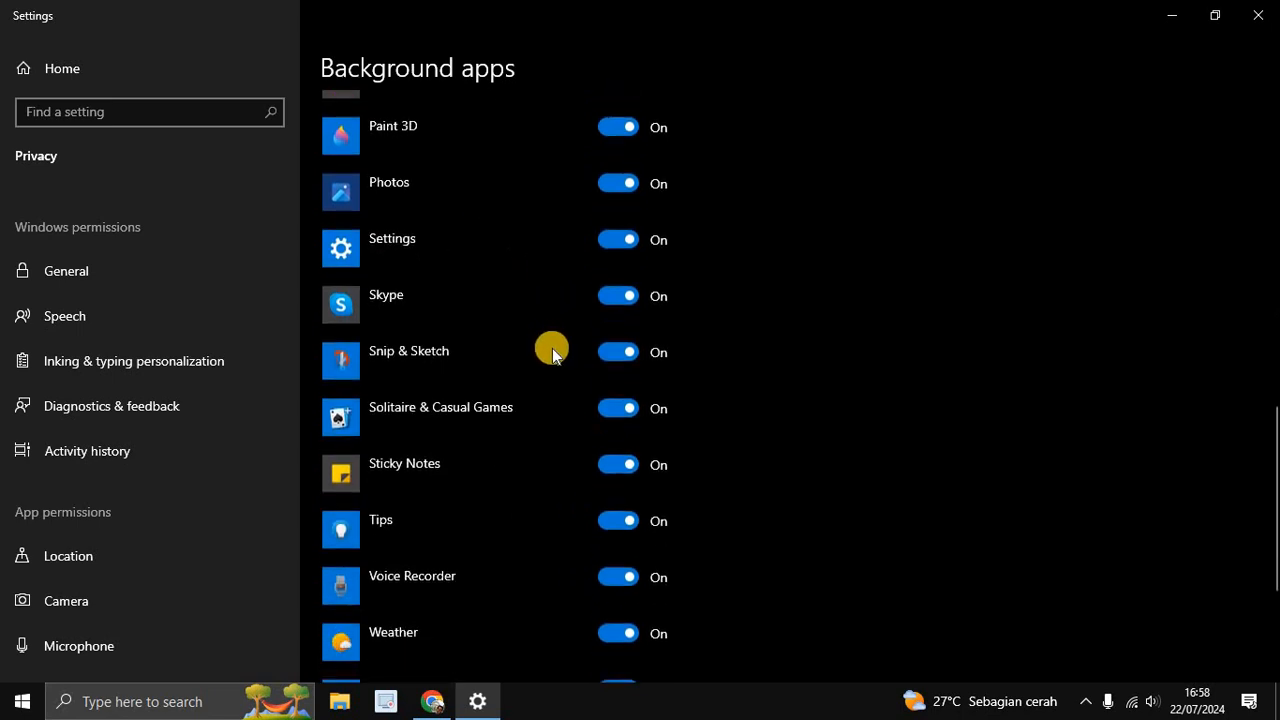
click(627, 358)
click(618, 408)
scroll(731, 417, down, 1)
scroll(677, 360, down, 1)
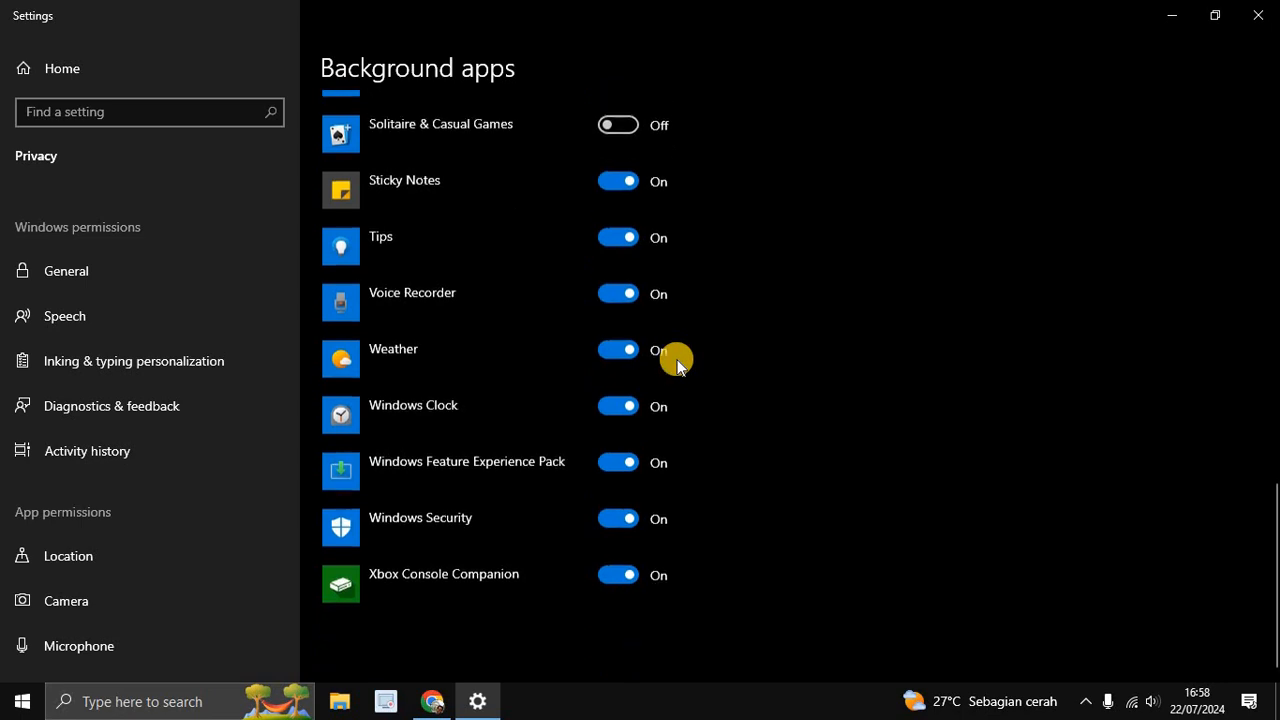
click(629, 573)
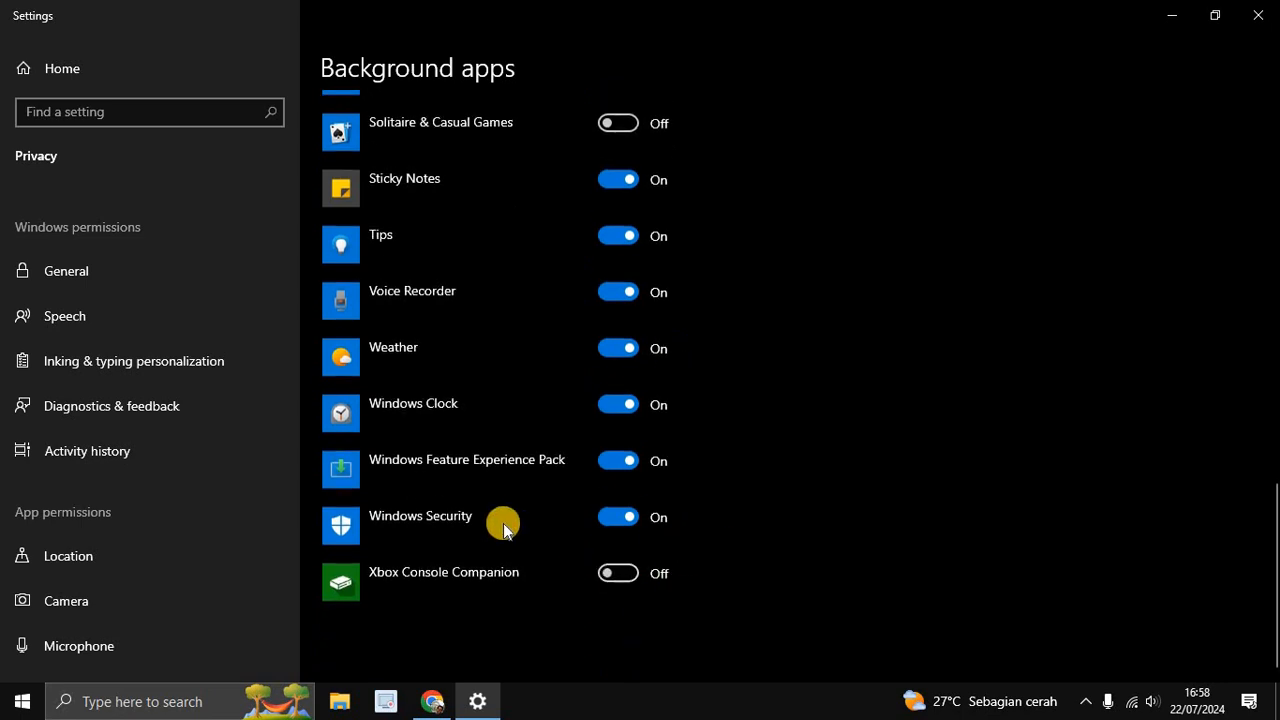
Step: Review the background apps list back up to its beginning, close Settings, and return to the desktop
scroll(545, 490, up, 1)
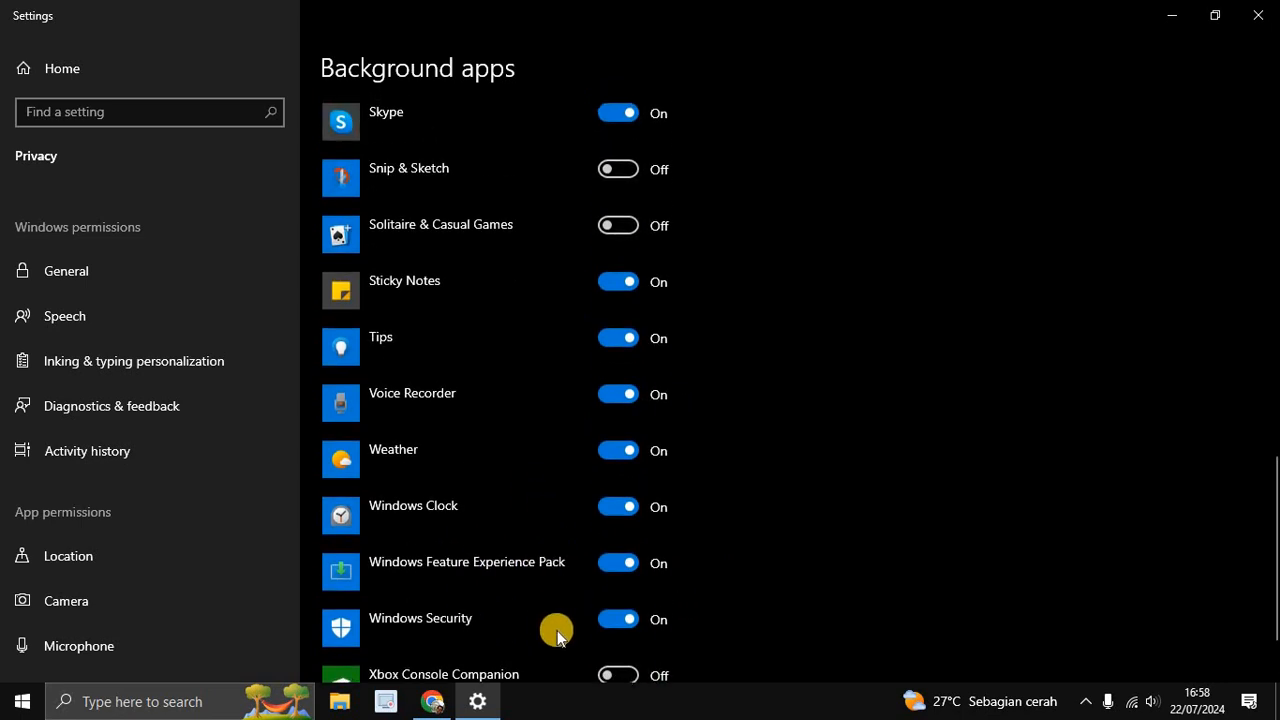
scroll(558, 638, up, 13)
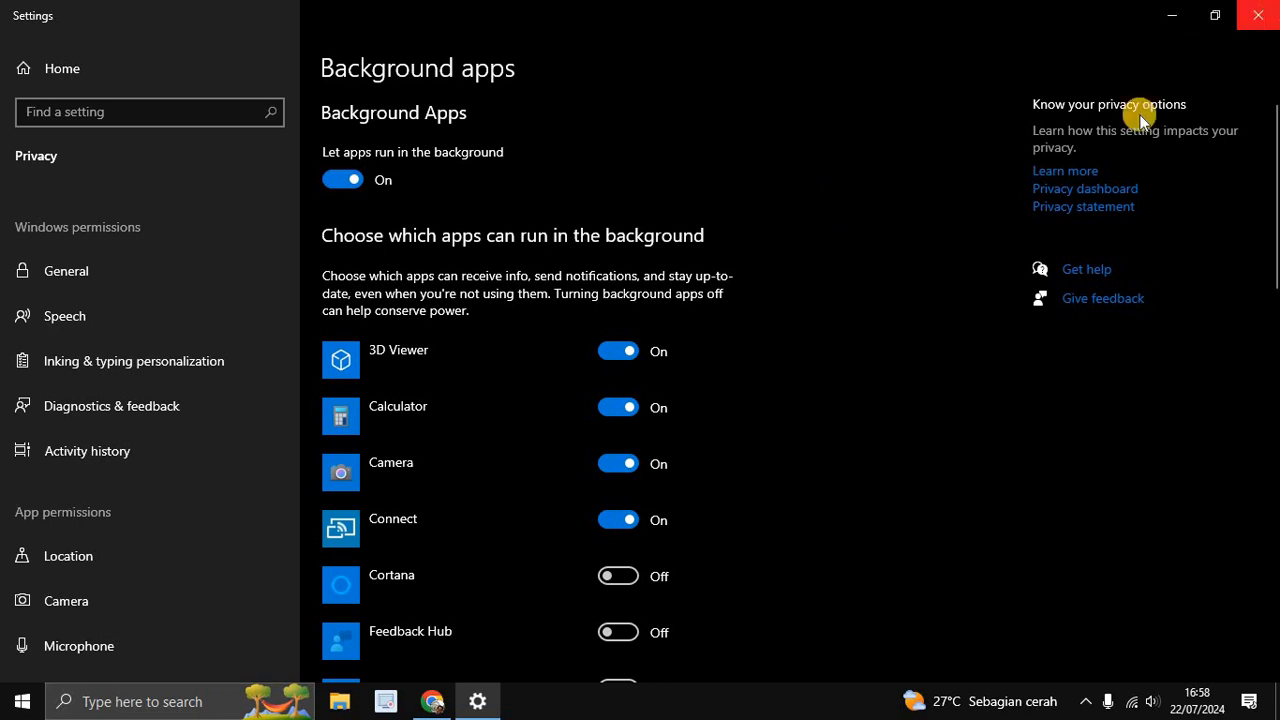
click(1258, 15)
click(173, 705)
click(1120, 186)
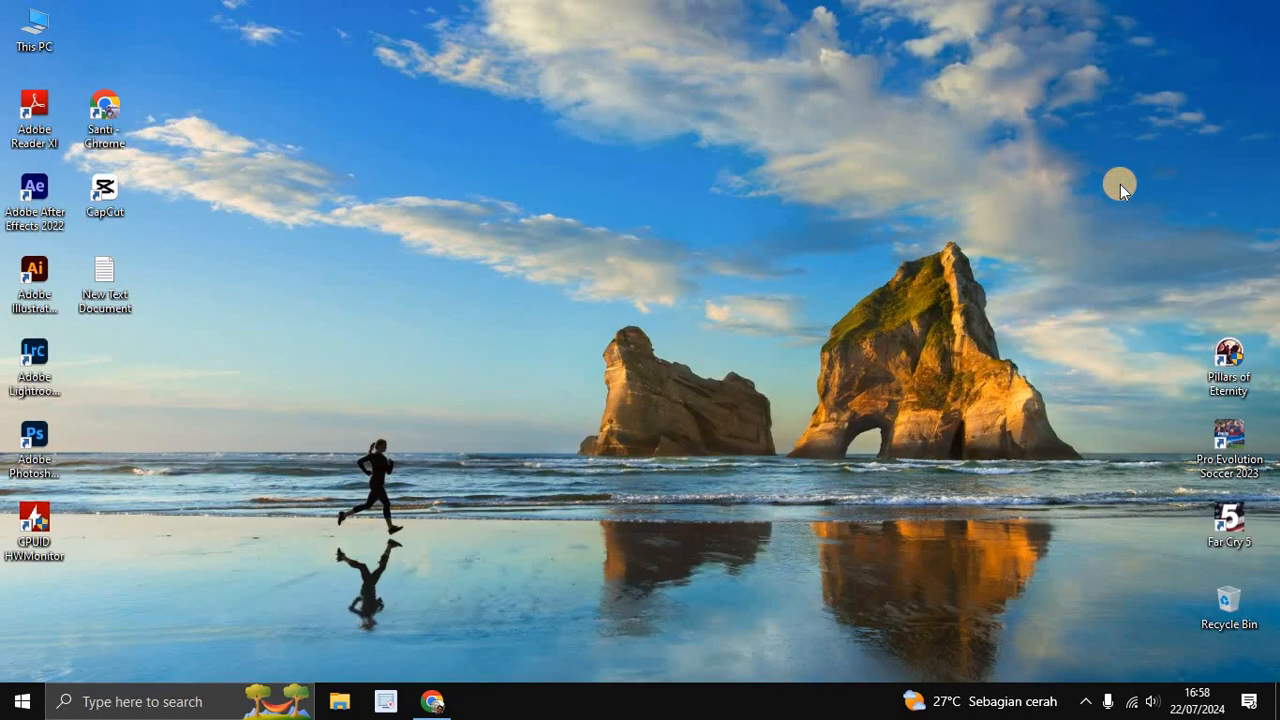